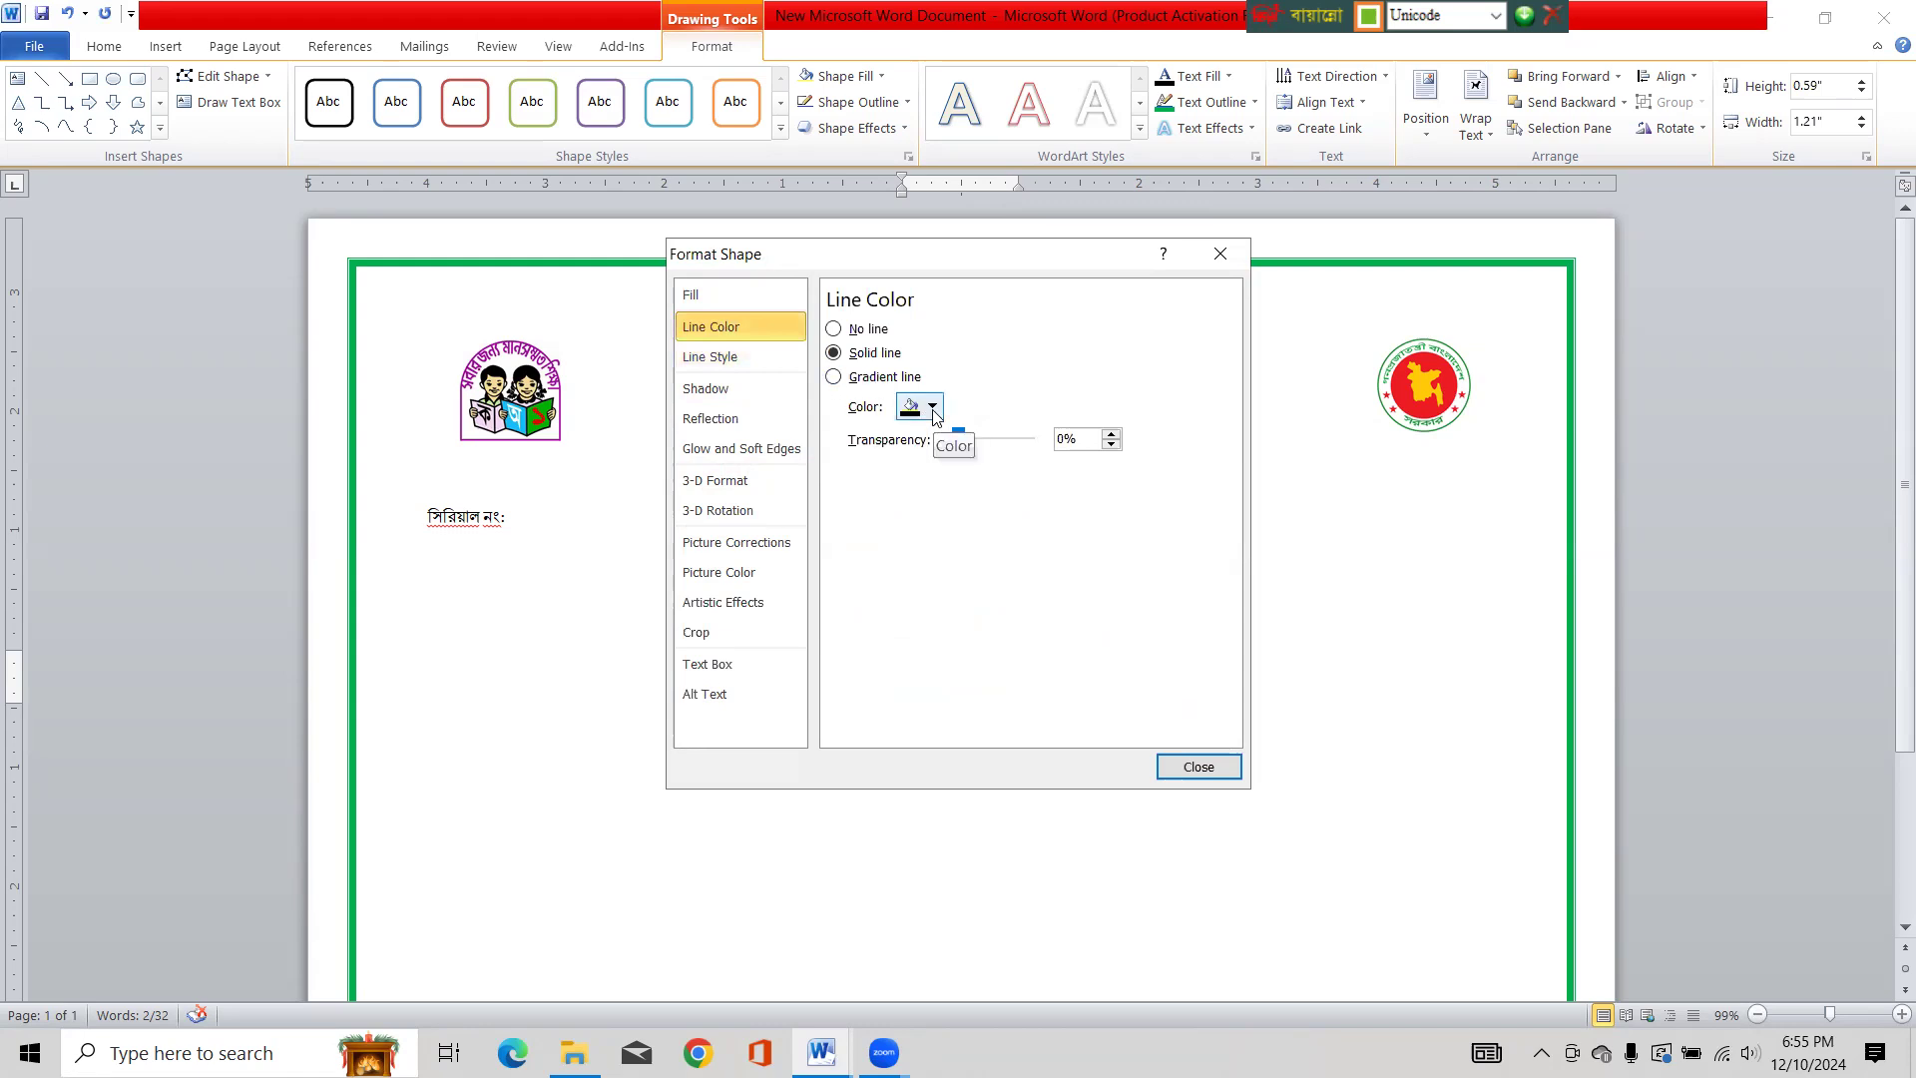
Set the outline color of the প্রত্যয়ন পত্র title box to standard Red
click(933, 409)
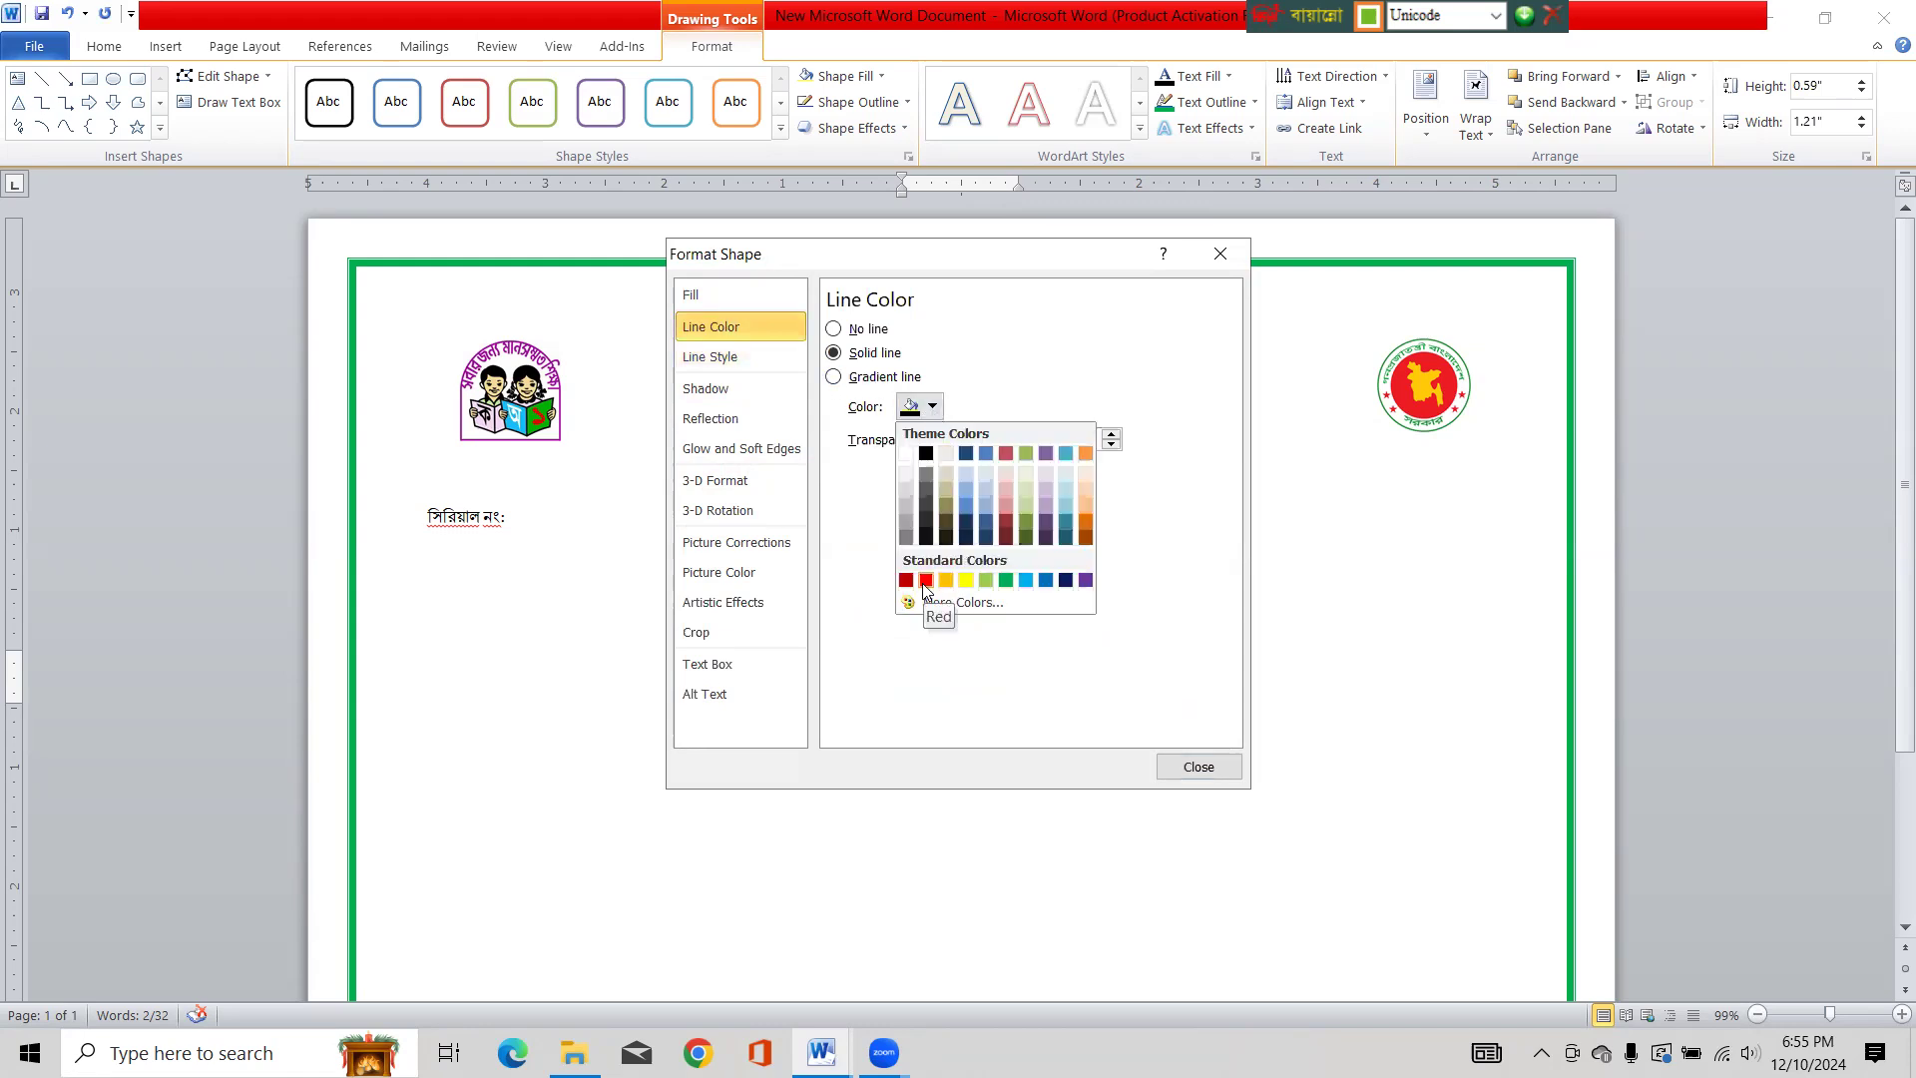
click(925, 580)
click(1199, 767)
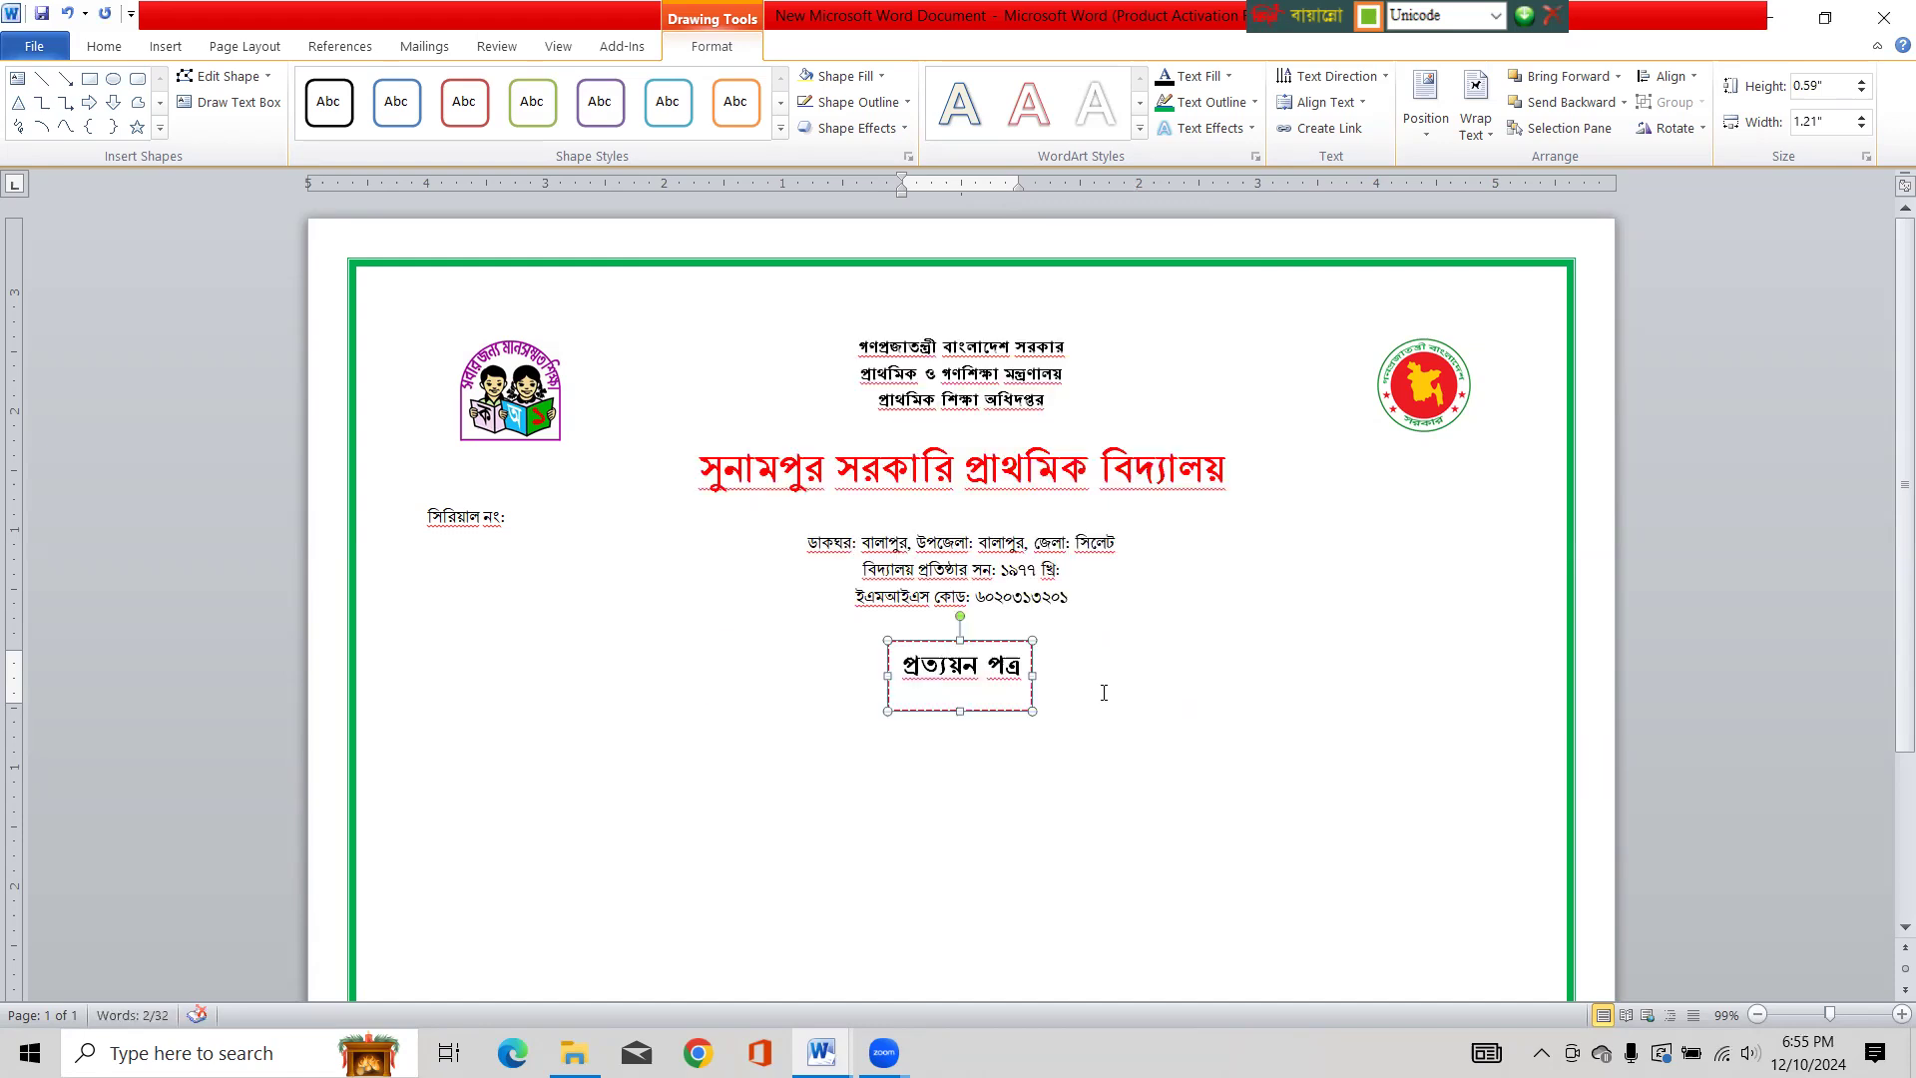
click(1207, 635)
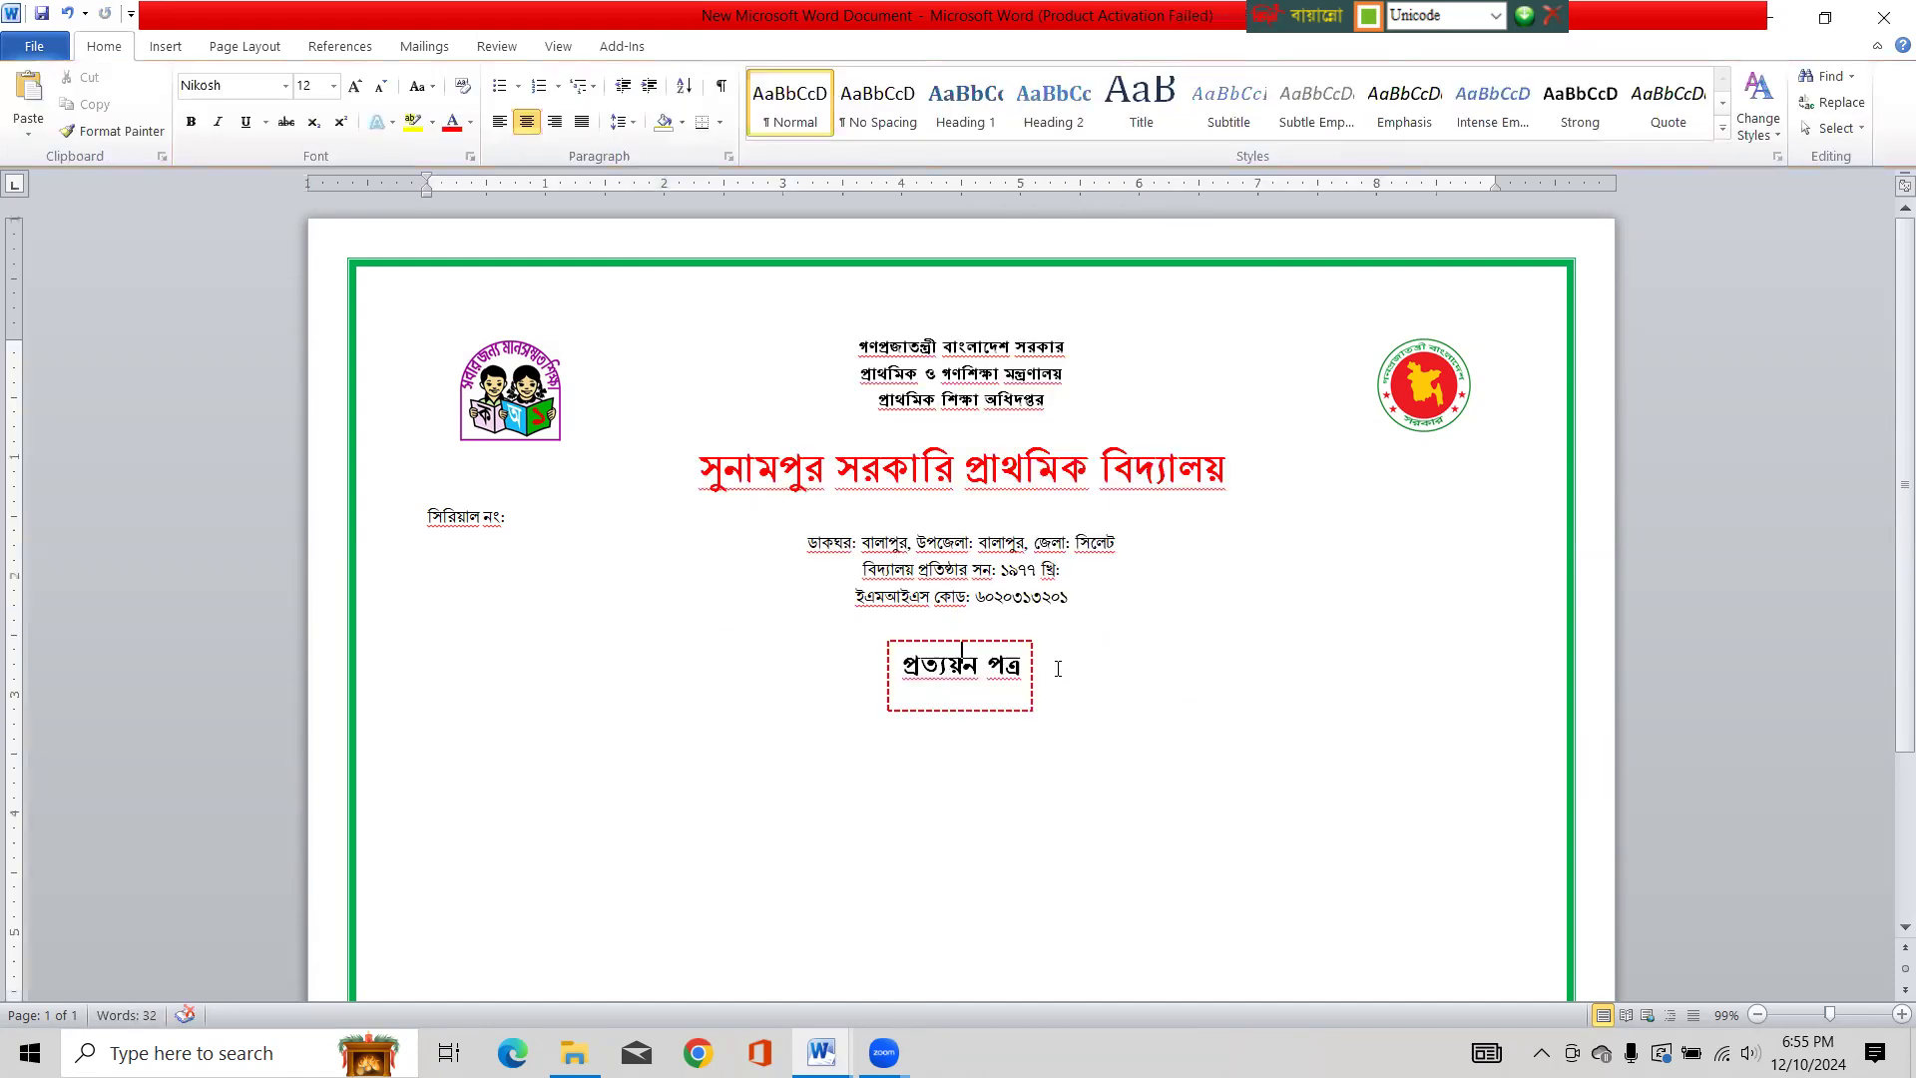
Change the font color of the প্রত্যয়ন পত্র title text to standard Green
drag(1026, 667, 903, 694)
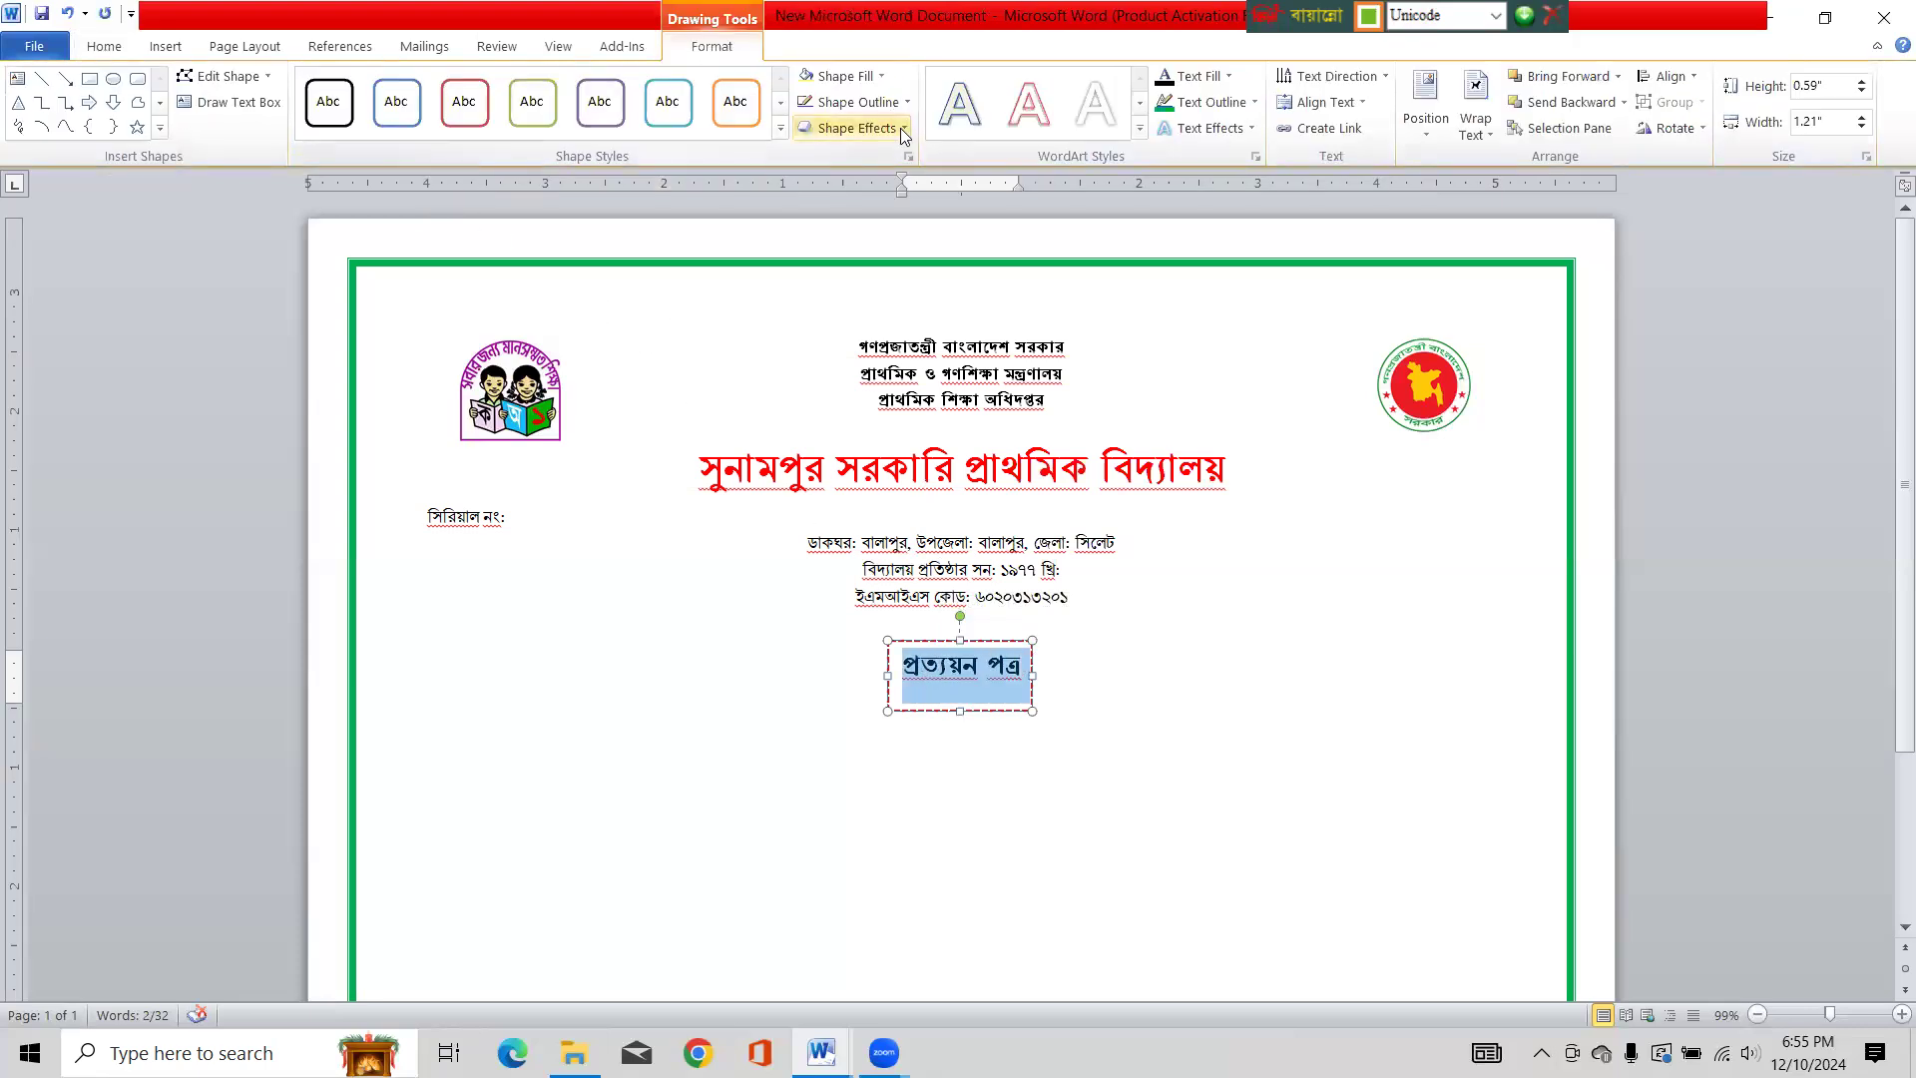
right_click(1015, 671)
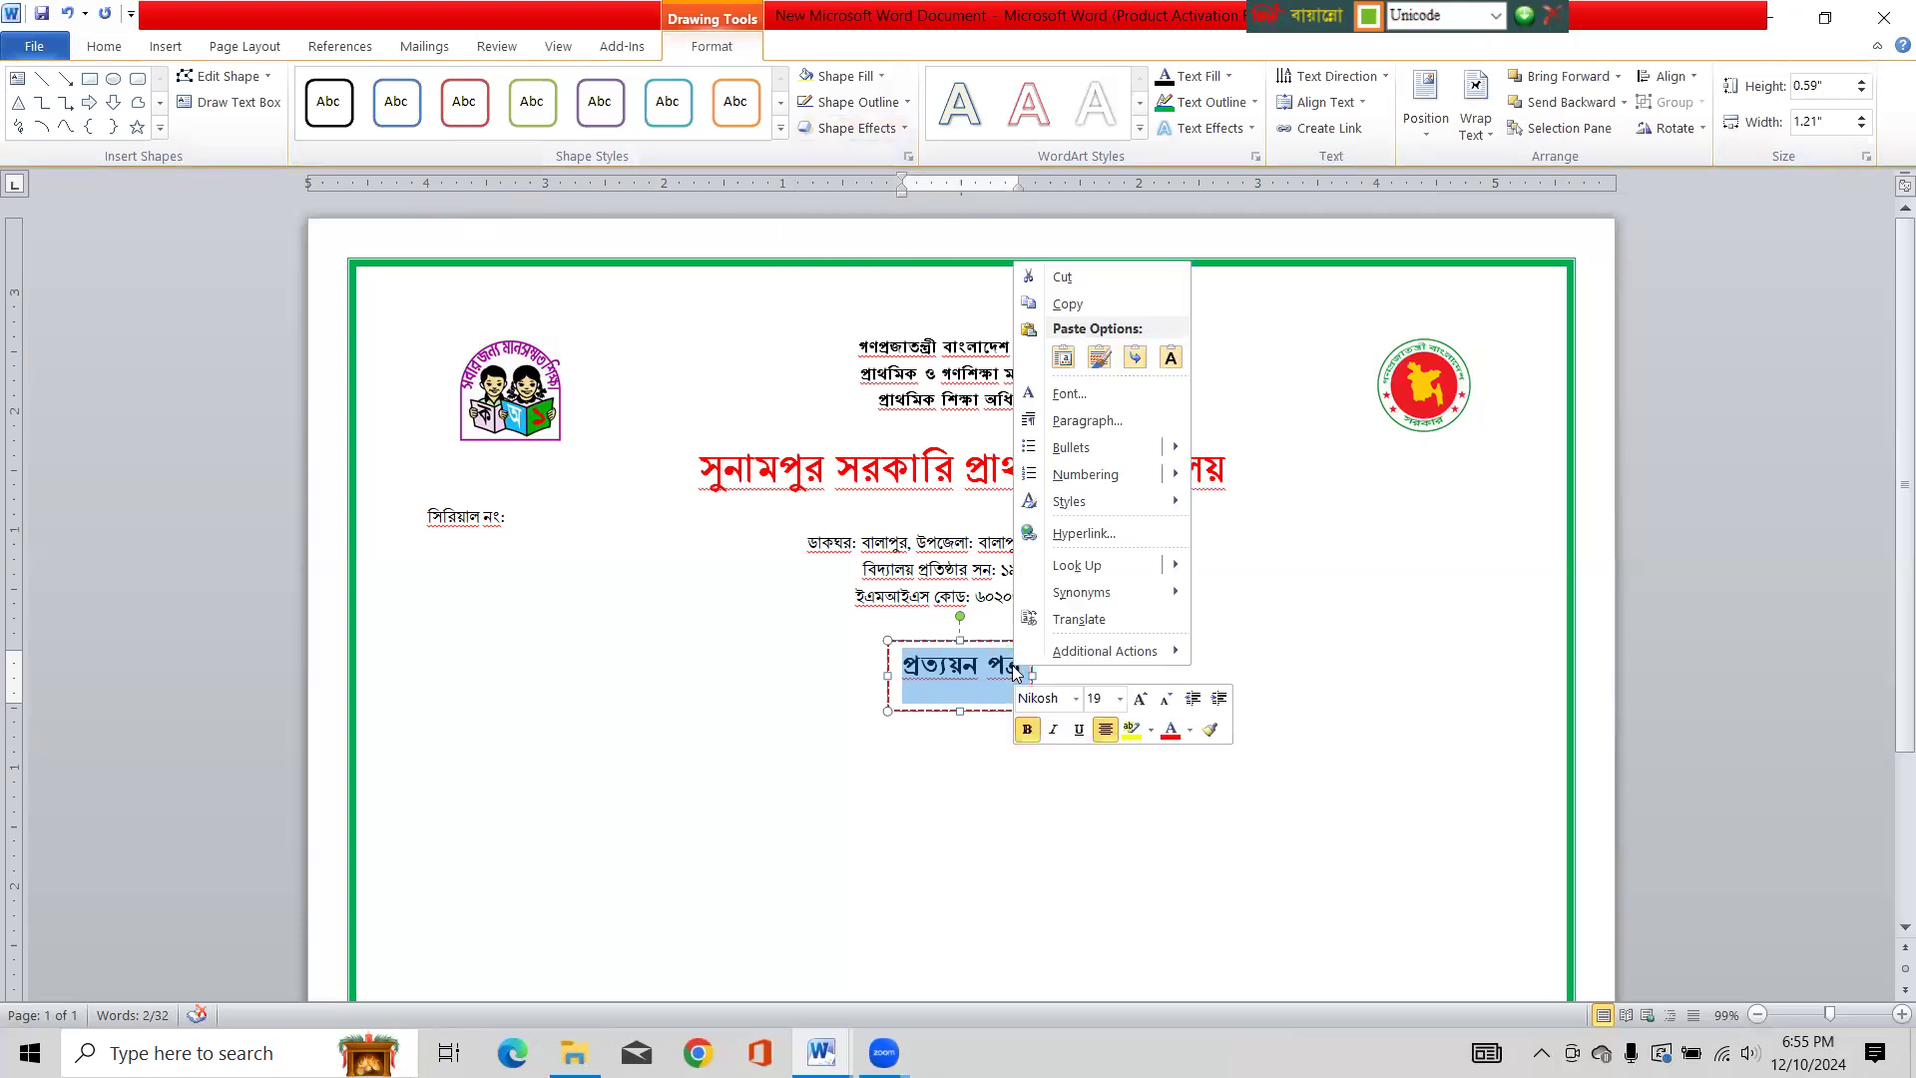
click(1192, 731)
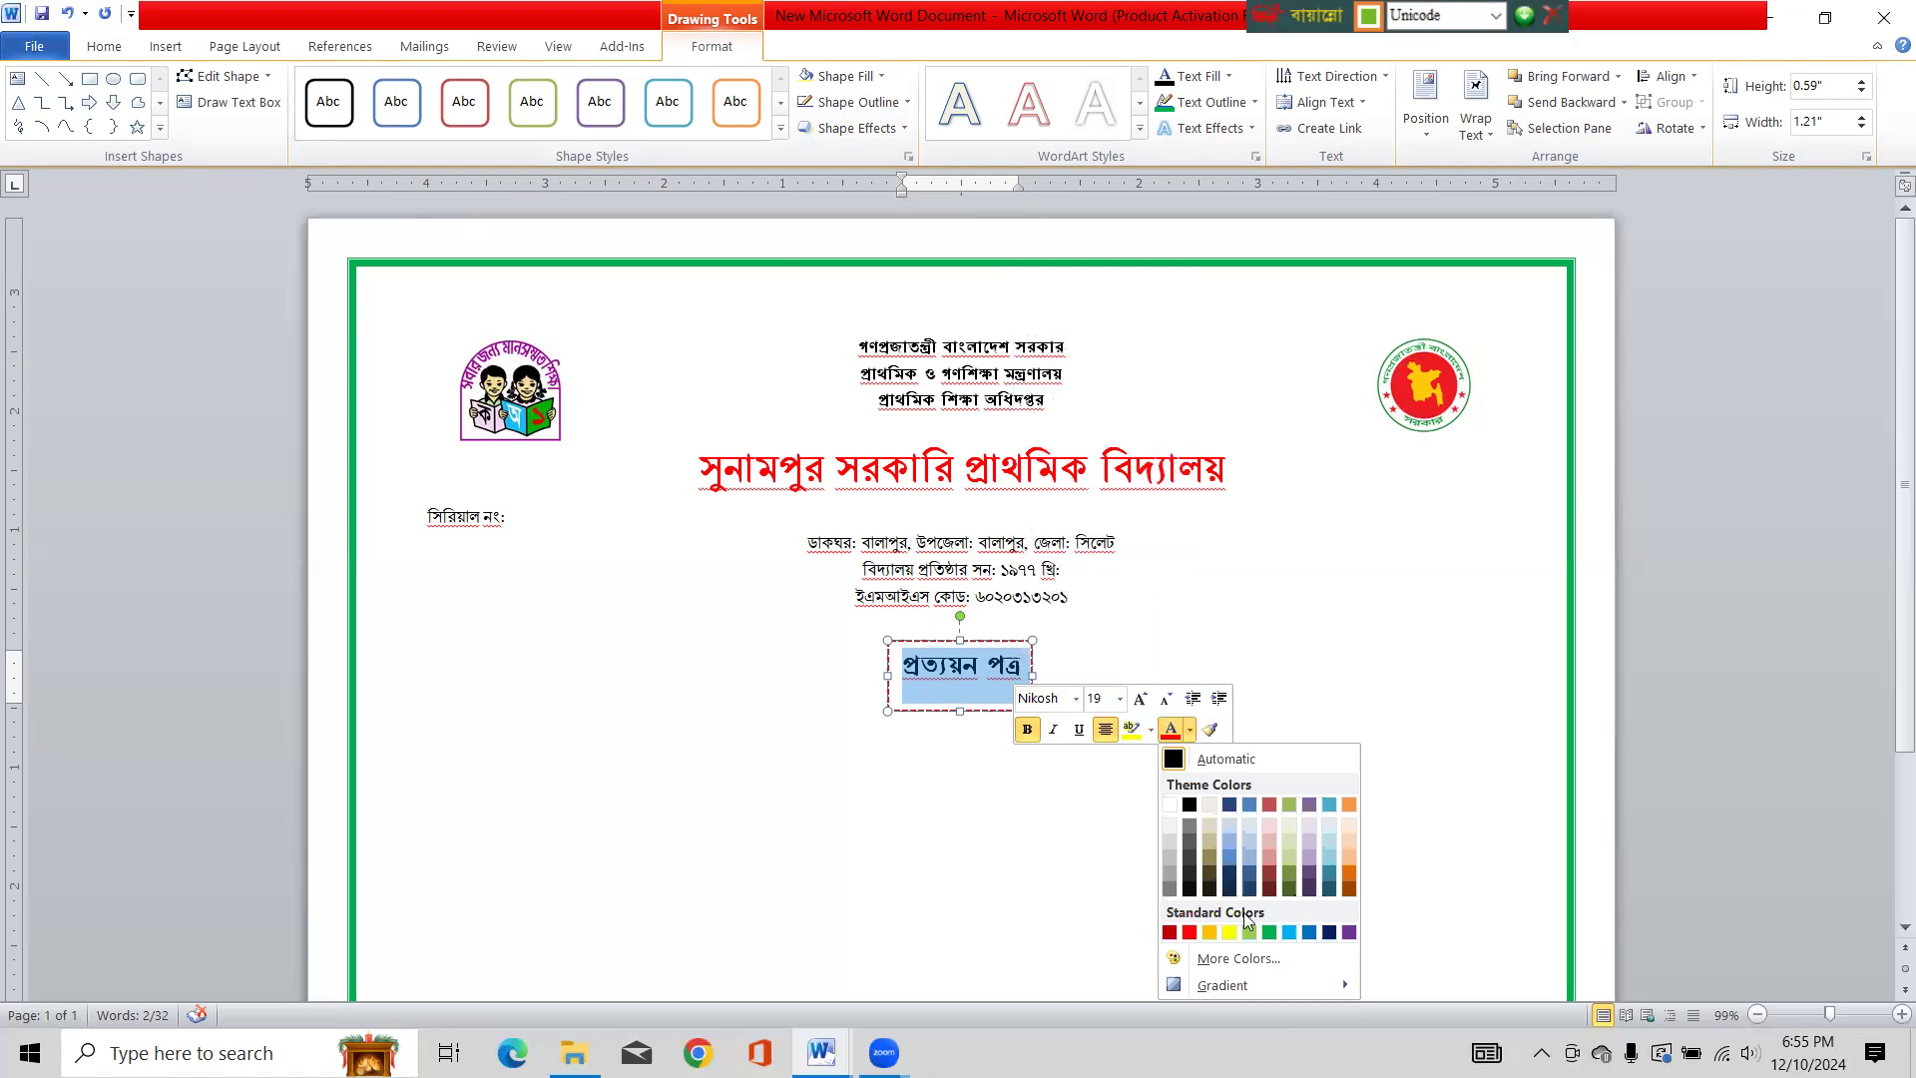
click(1270, 932)
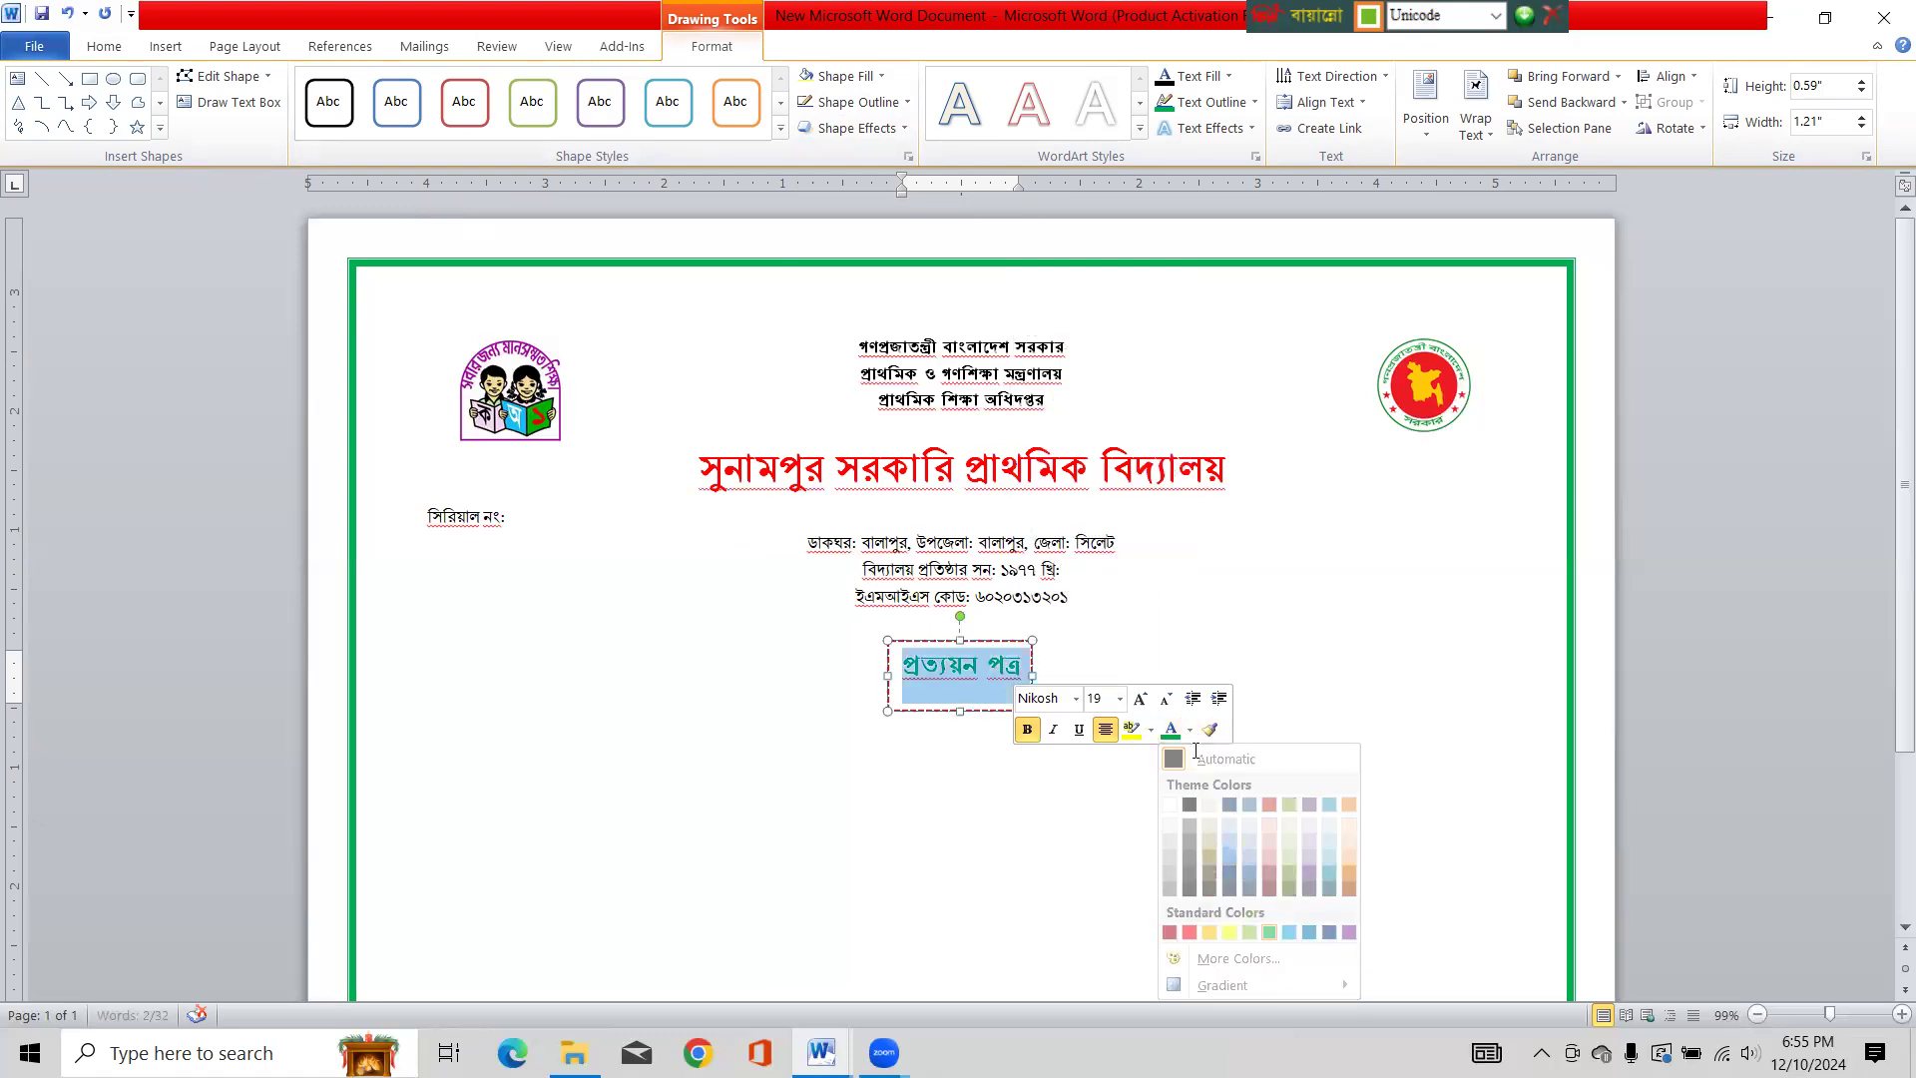
click(1221, 628)
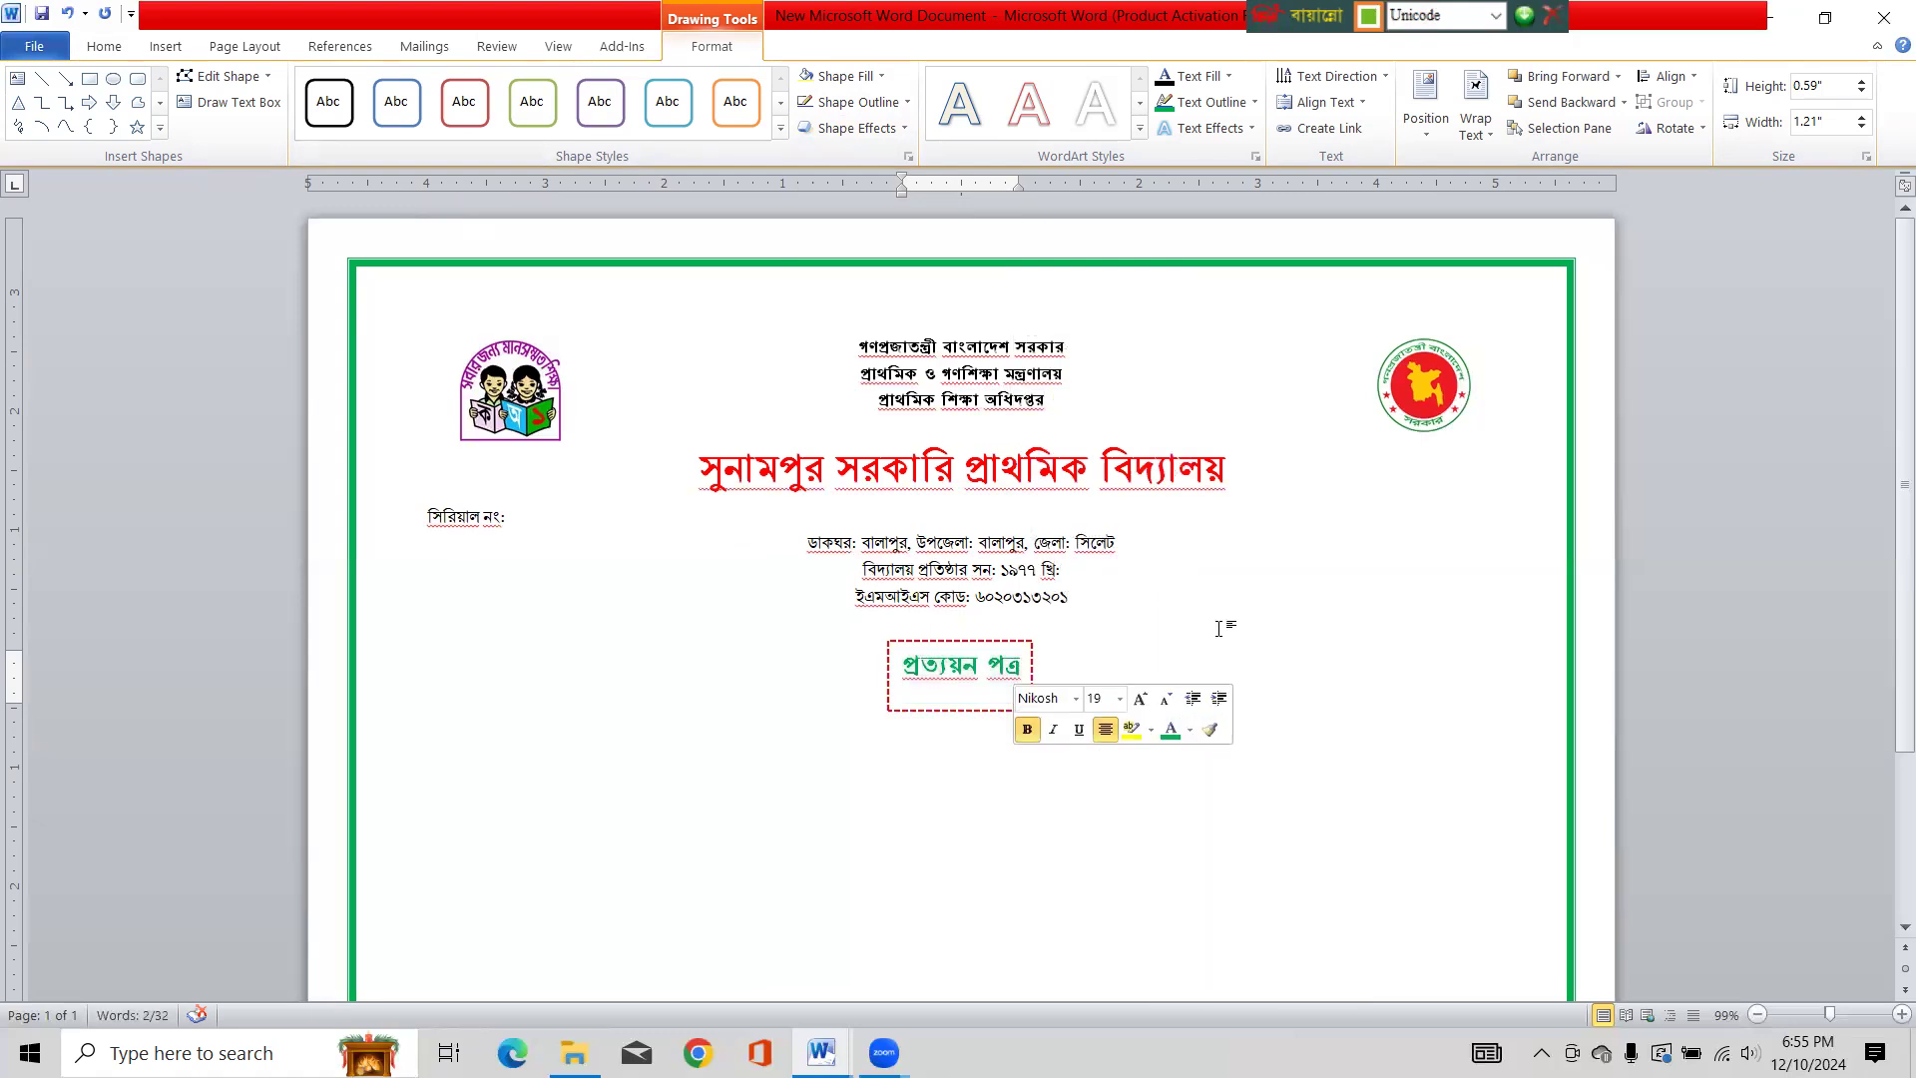
Shrink the প্রত্যয়ন পত্র title box from its lower edge to a height of about 0.46"
click(1033, 685)
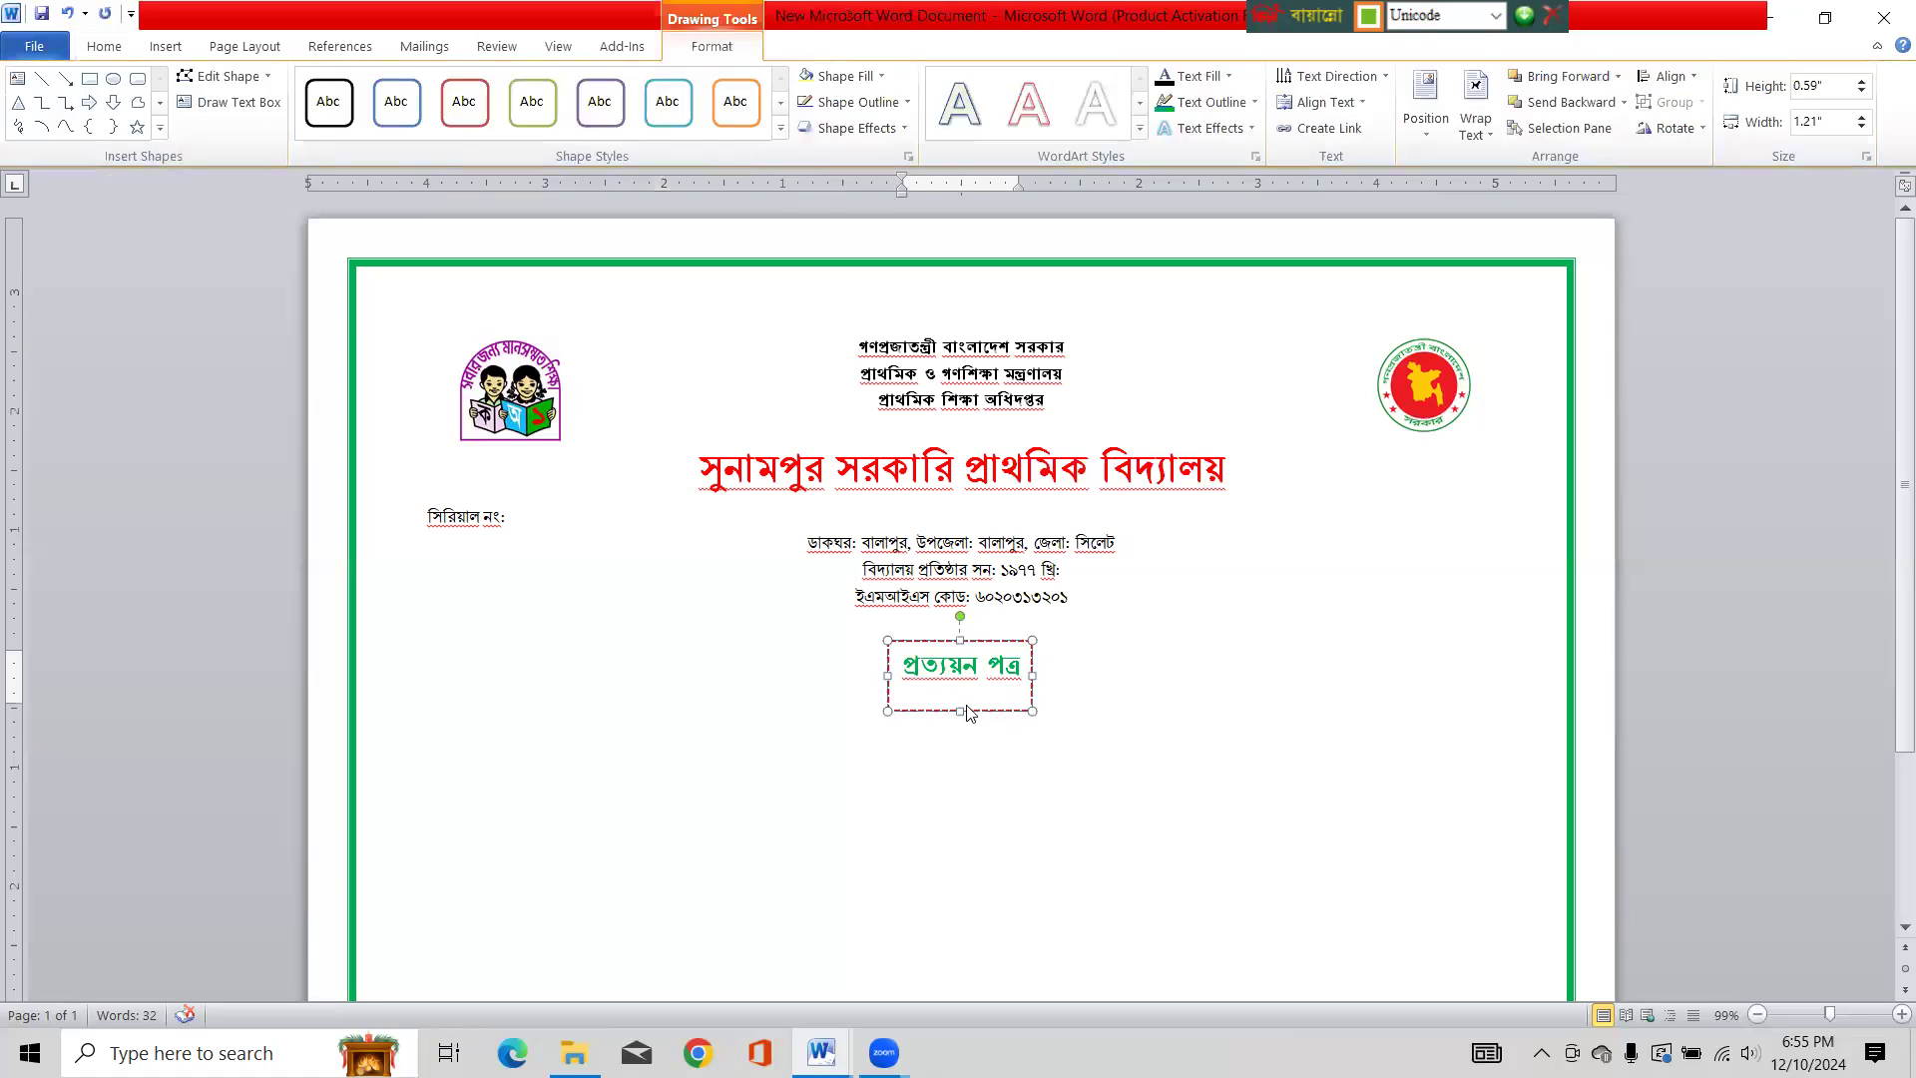
drag(958, 707, 959, 696)
click(1080, 676)
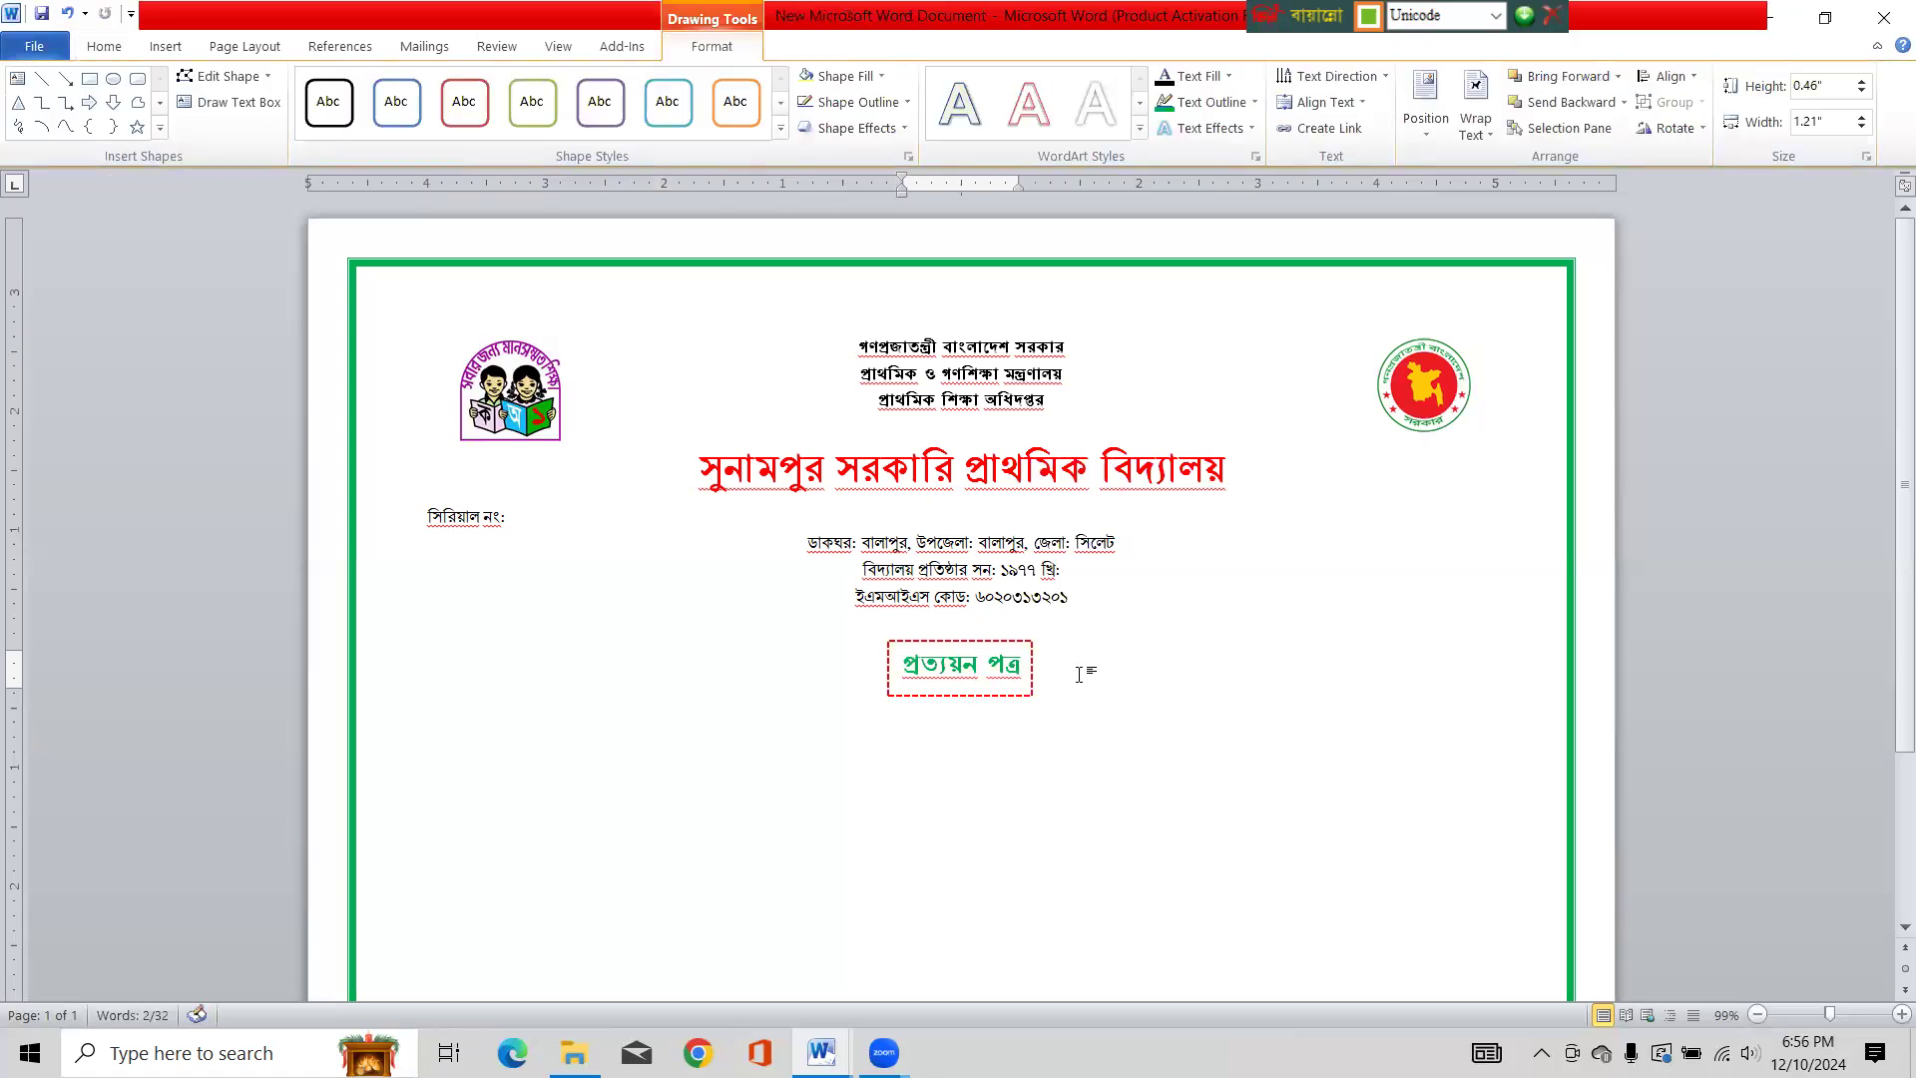
Paste the copied certificate body text left-aligned on a new line below the title box and indent its first line
key(Return)
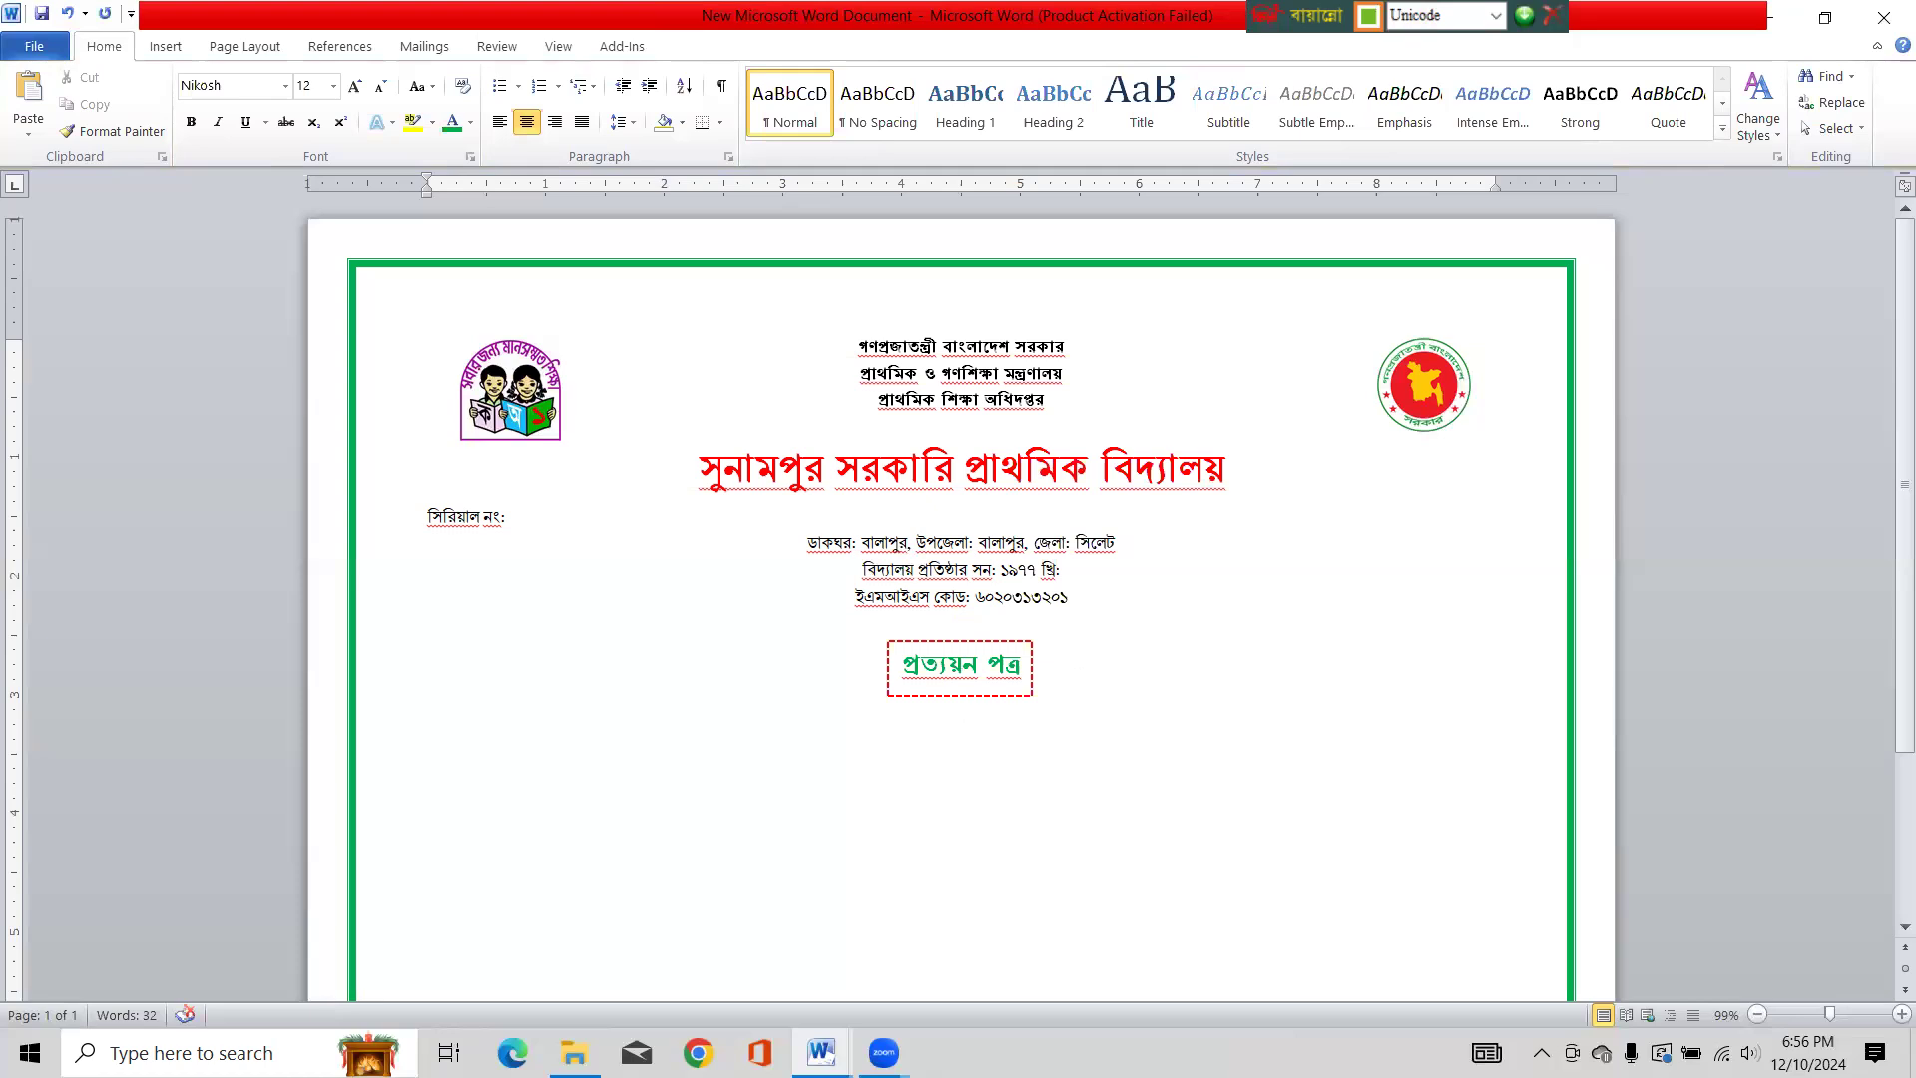
key(Return)
click(499, 120)
scroll(808, 760, down, 3)
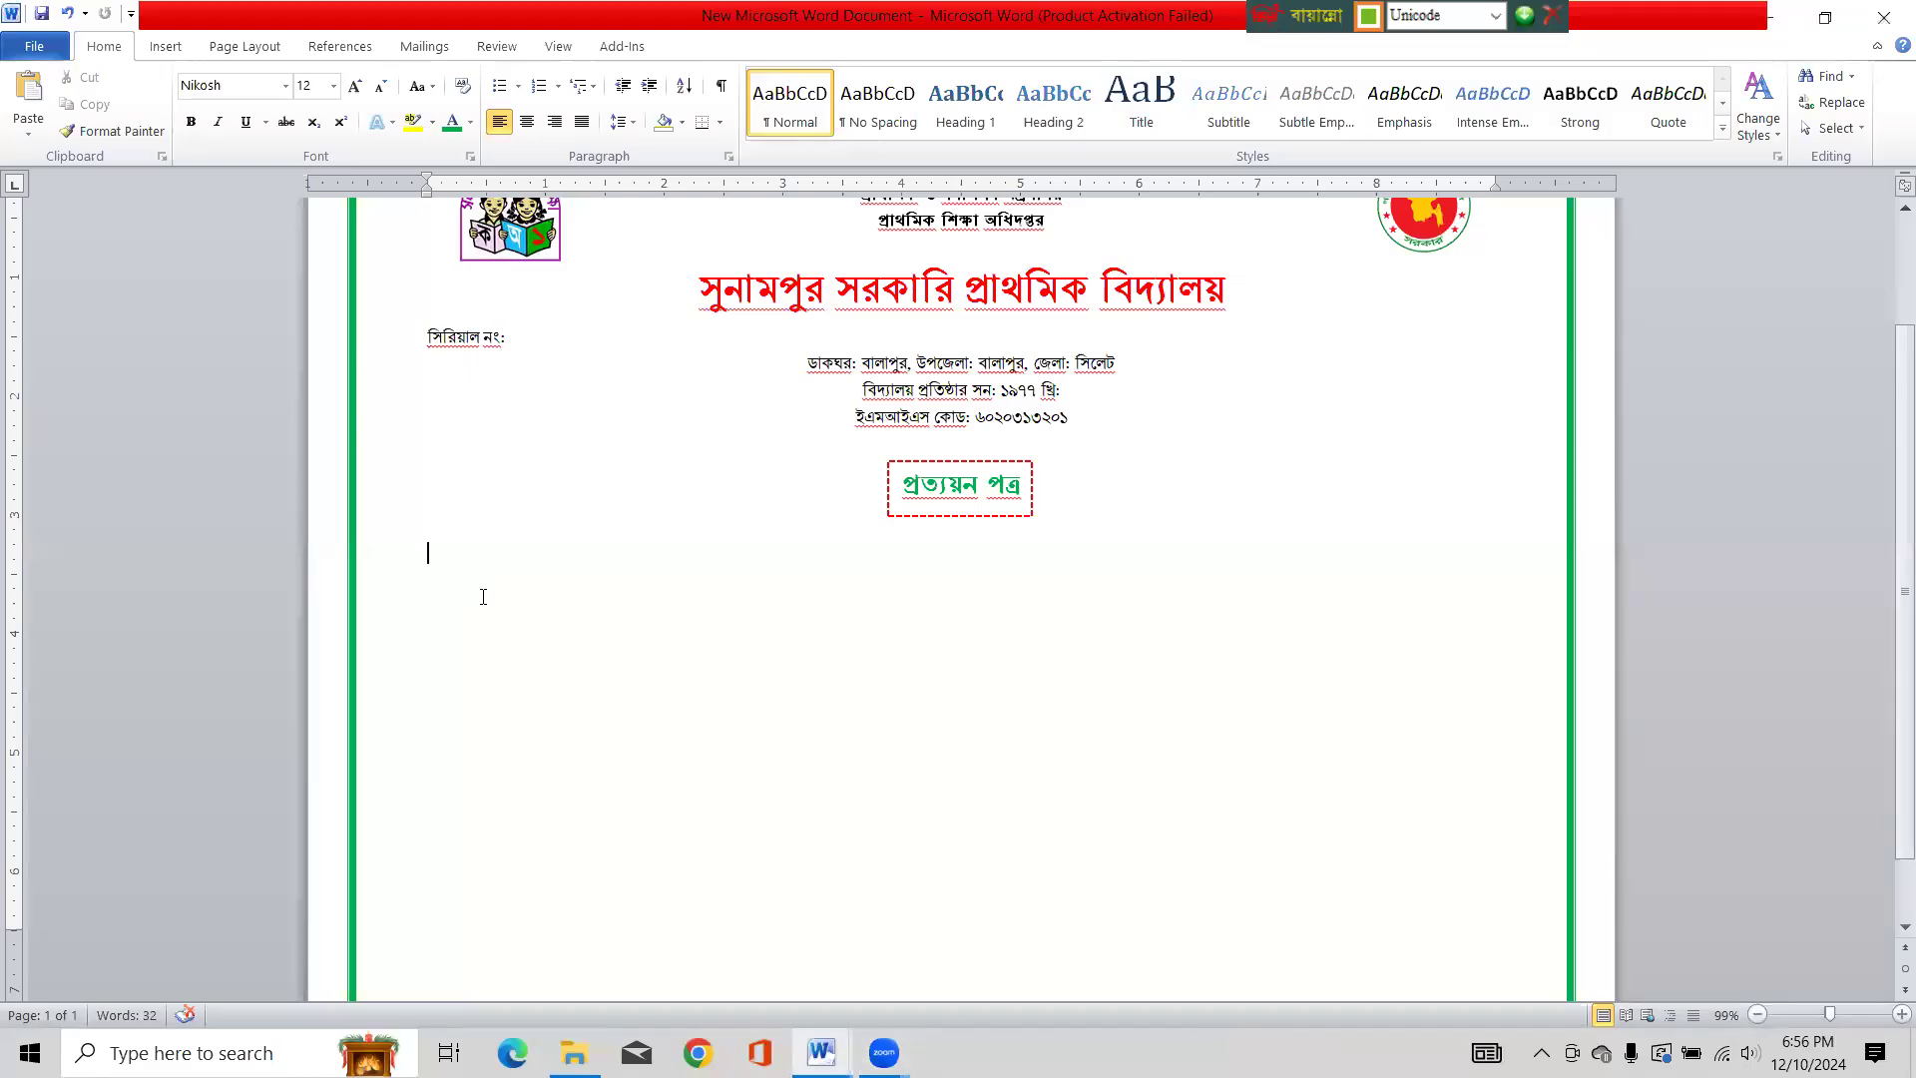
key(ctrl+v)
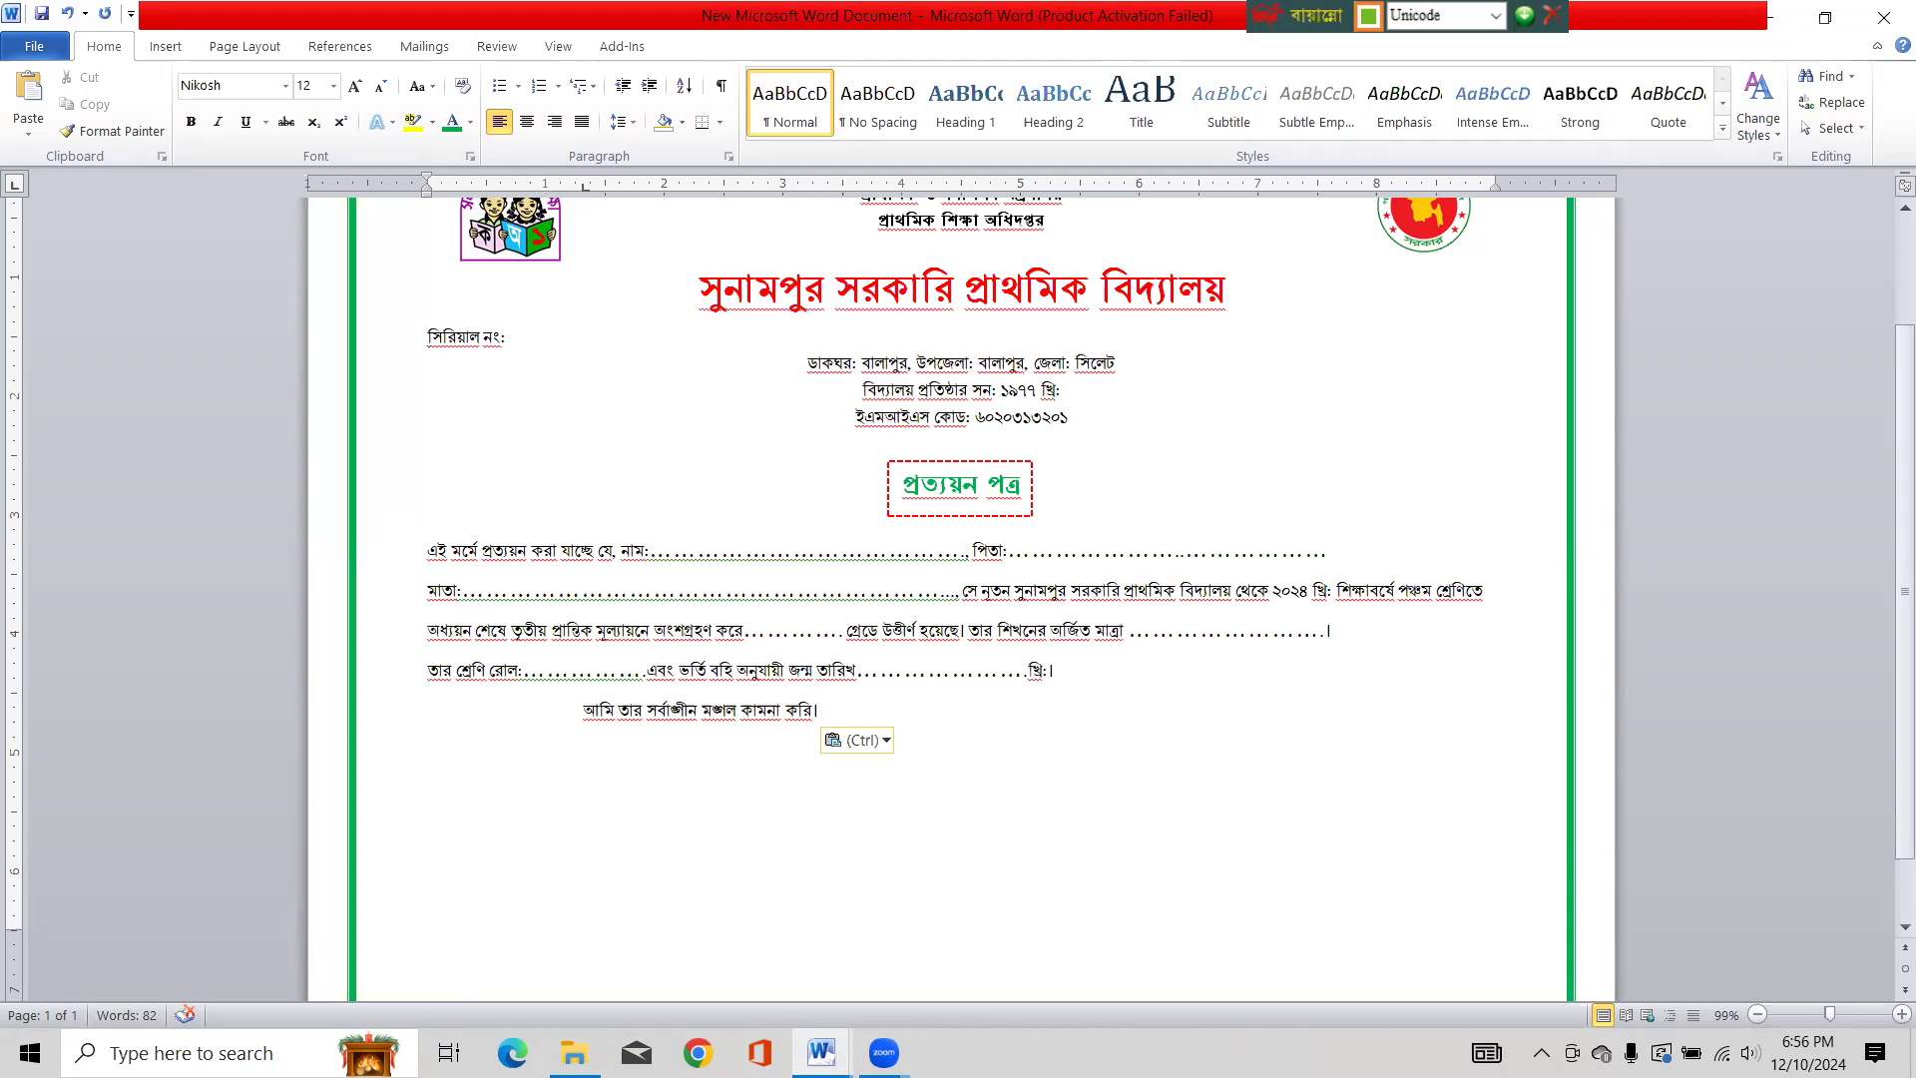
key(Tab)
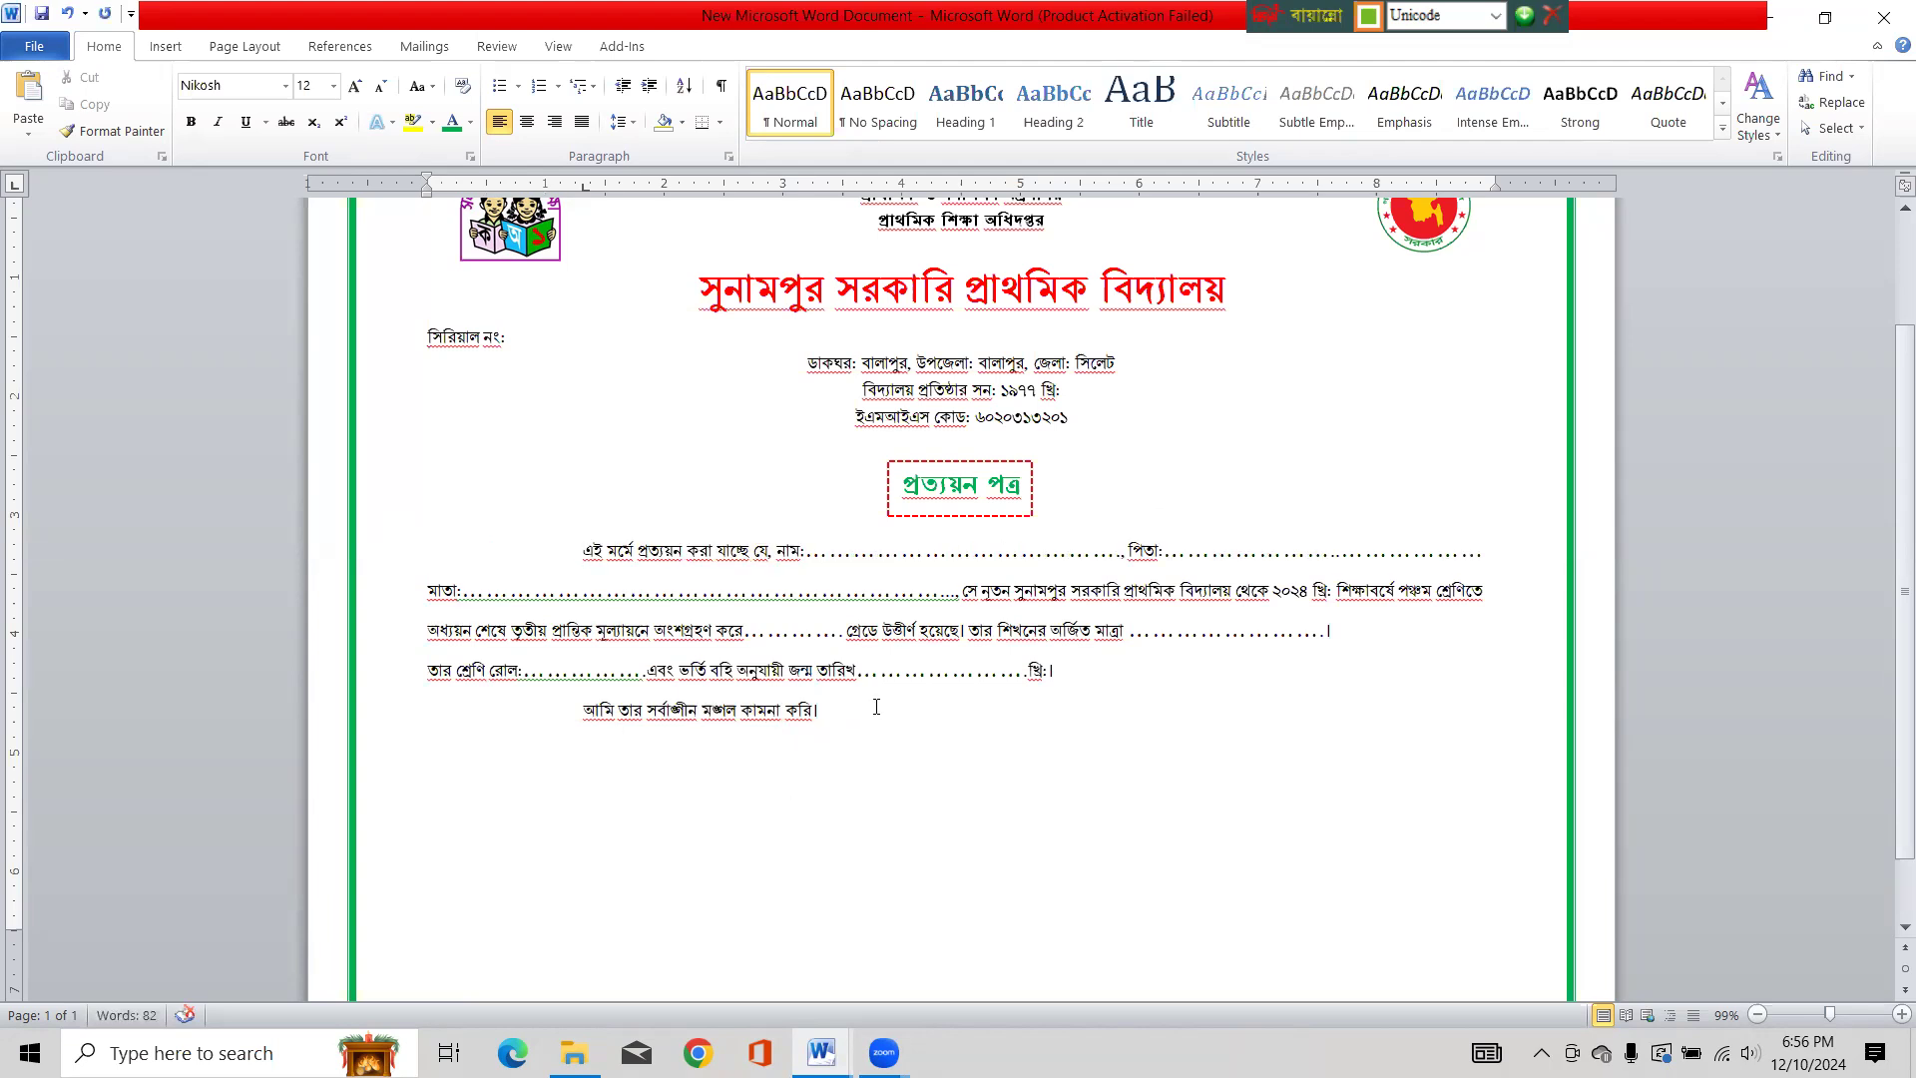
Add blank lines after the closing sentence and enter a slightly indented date label reading তারিখ:
click(838, 727)
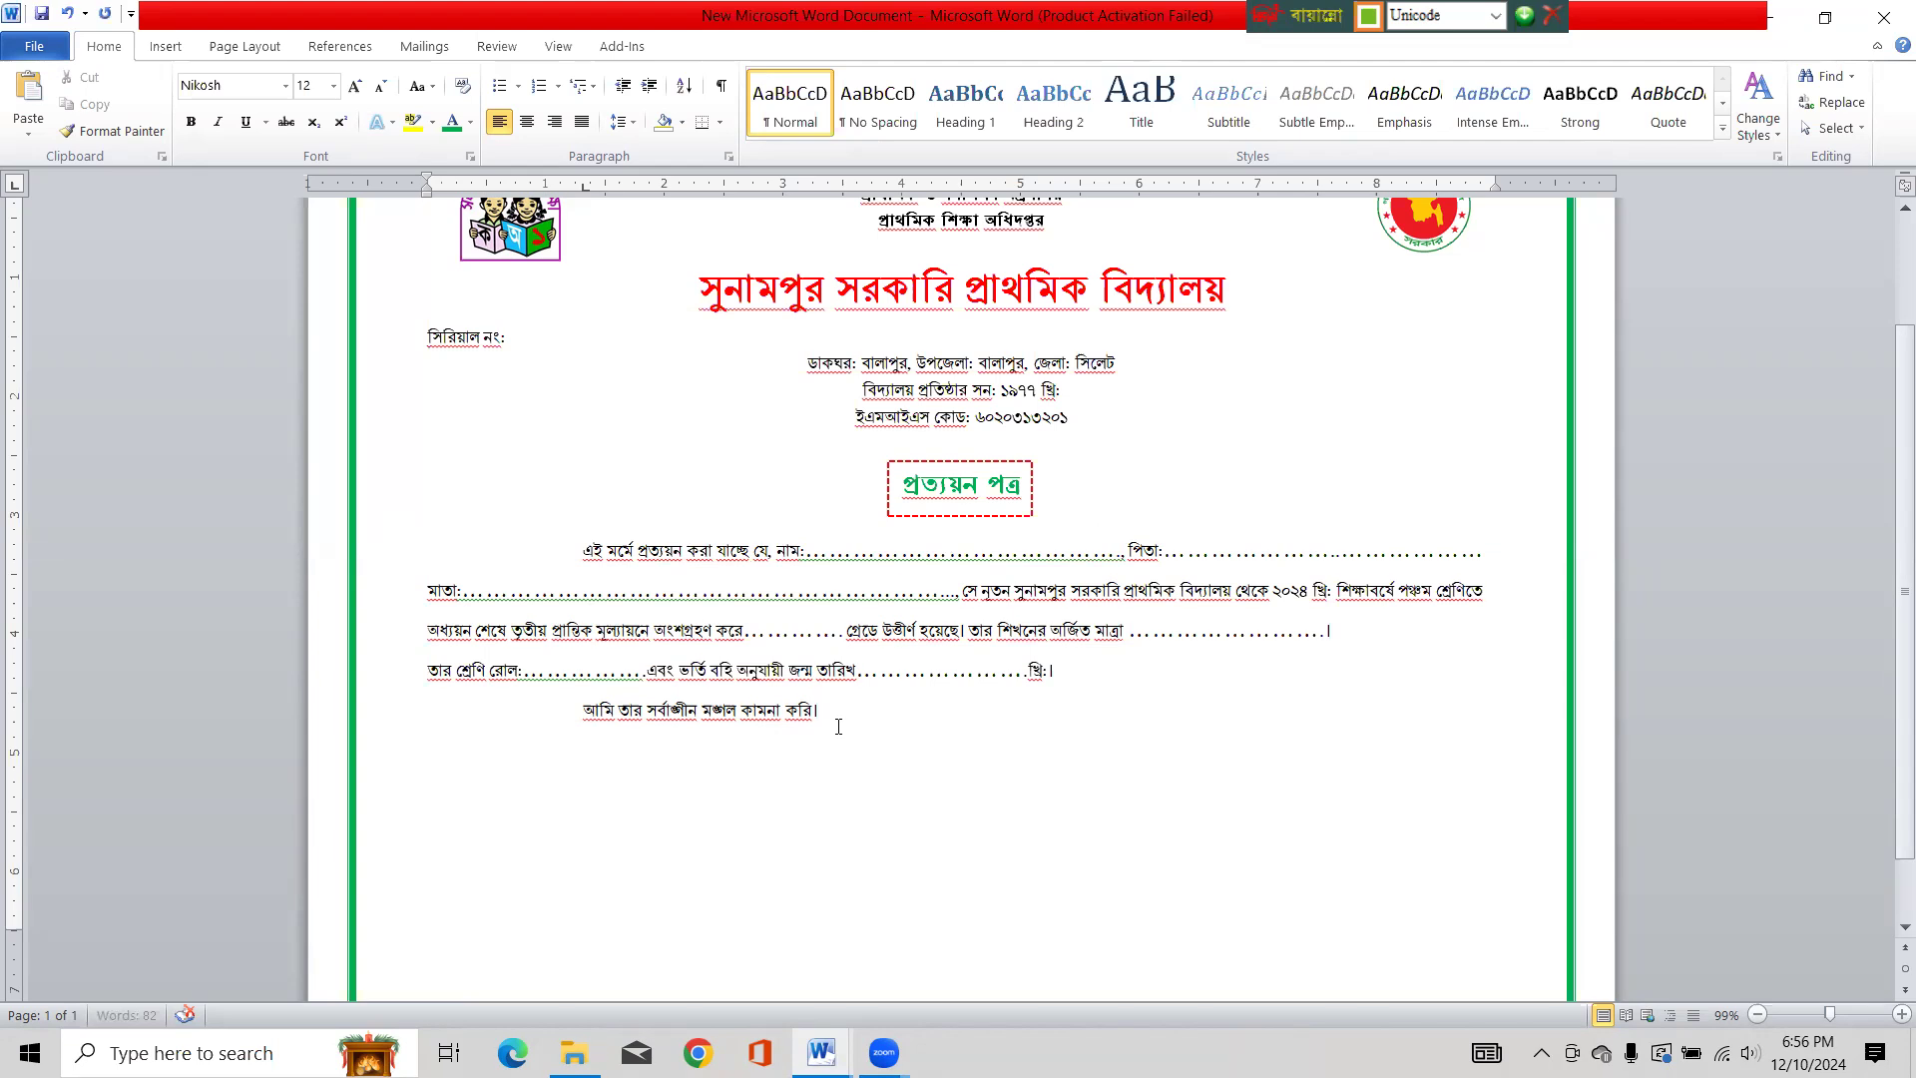
key(Return)
key(Return)
key(Return)
scroll(830, 701, down, 1)
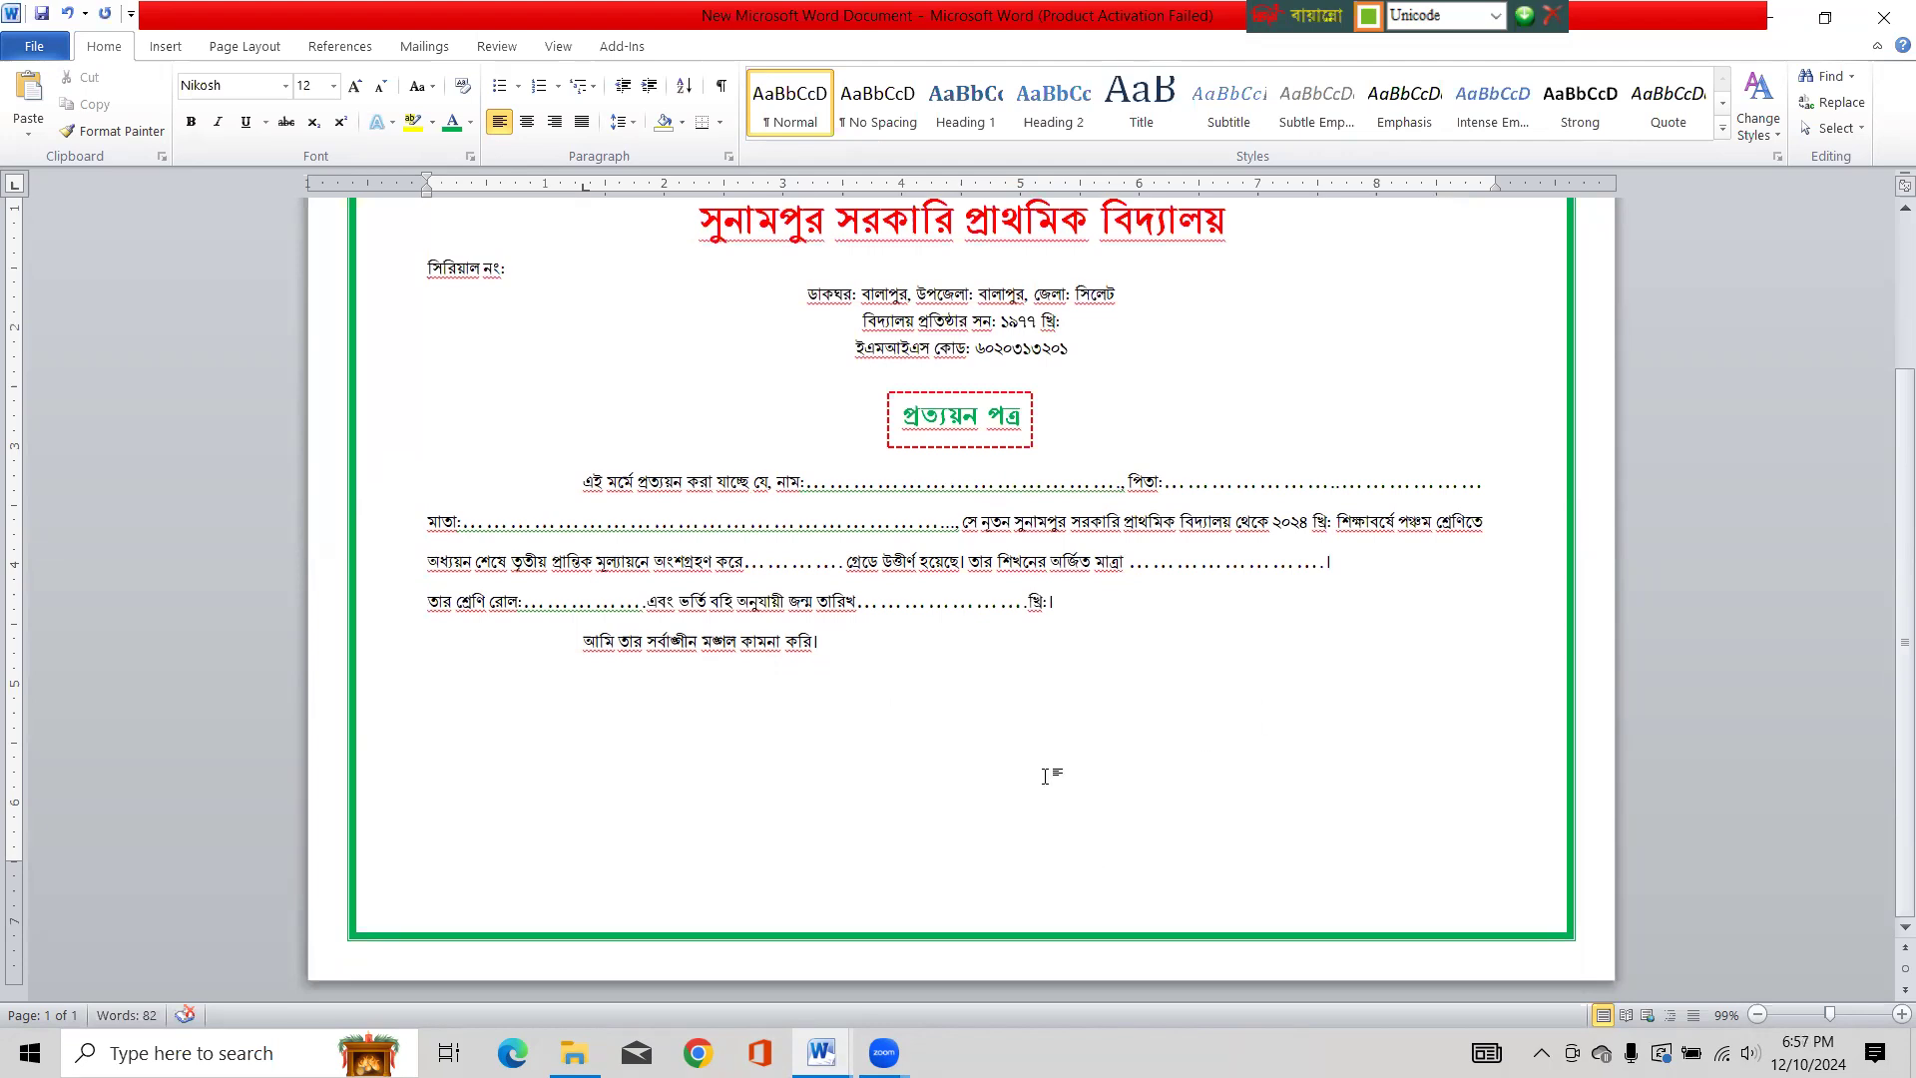
text(তারিখ:)
key(Tab)
click(425, 755)
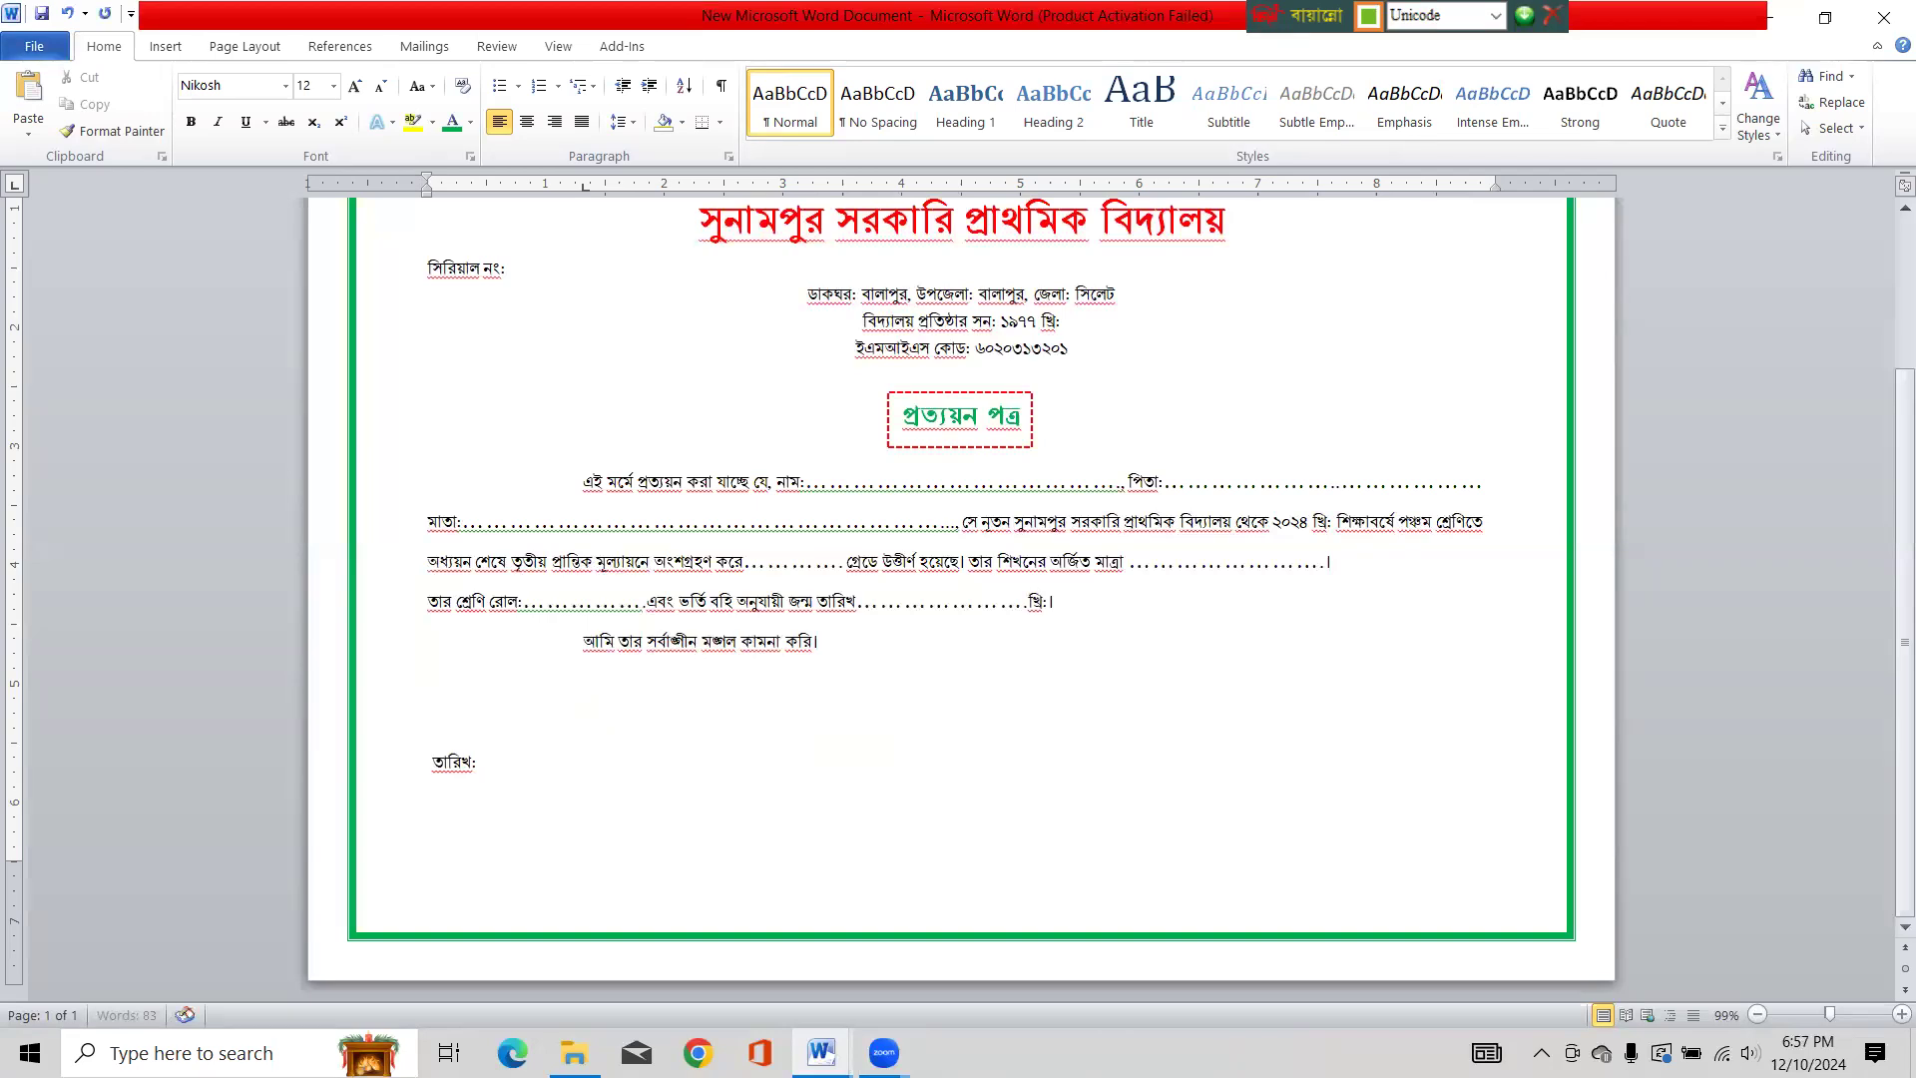
Add খ্রি: further along the date line, leaving a gap for the date after তারিখ:
click(561, 768)
double_click(708, 758)
text(াখর)
key(BackSpace)
key(BackSpace)
key(BackSpace)
text(খি্র)
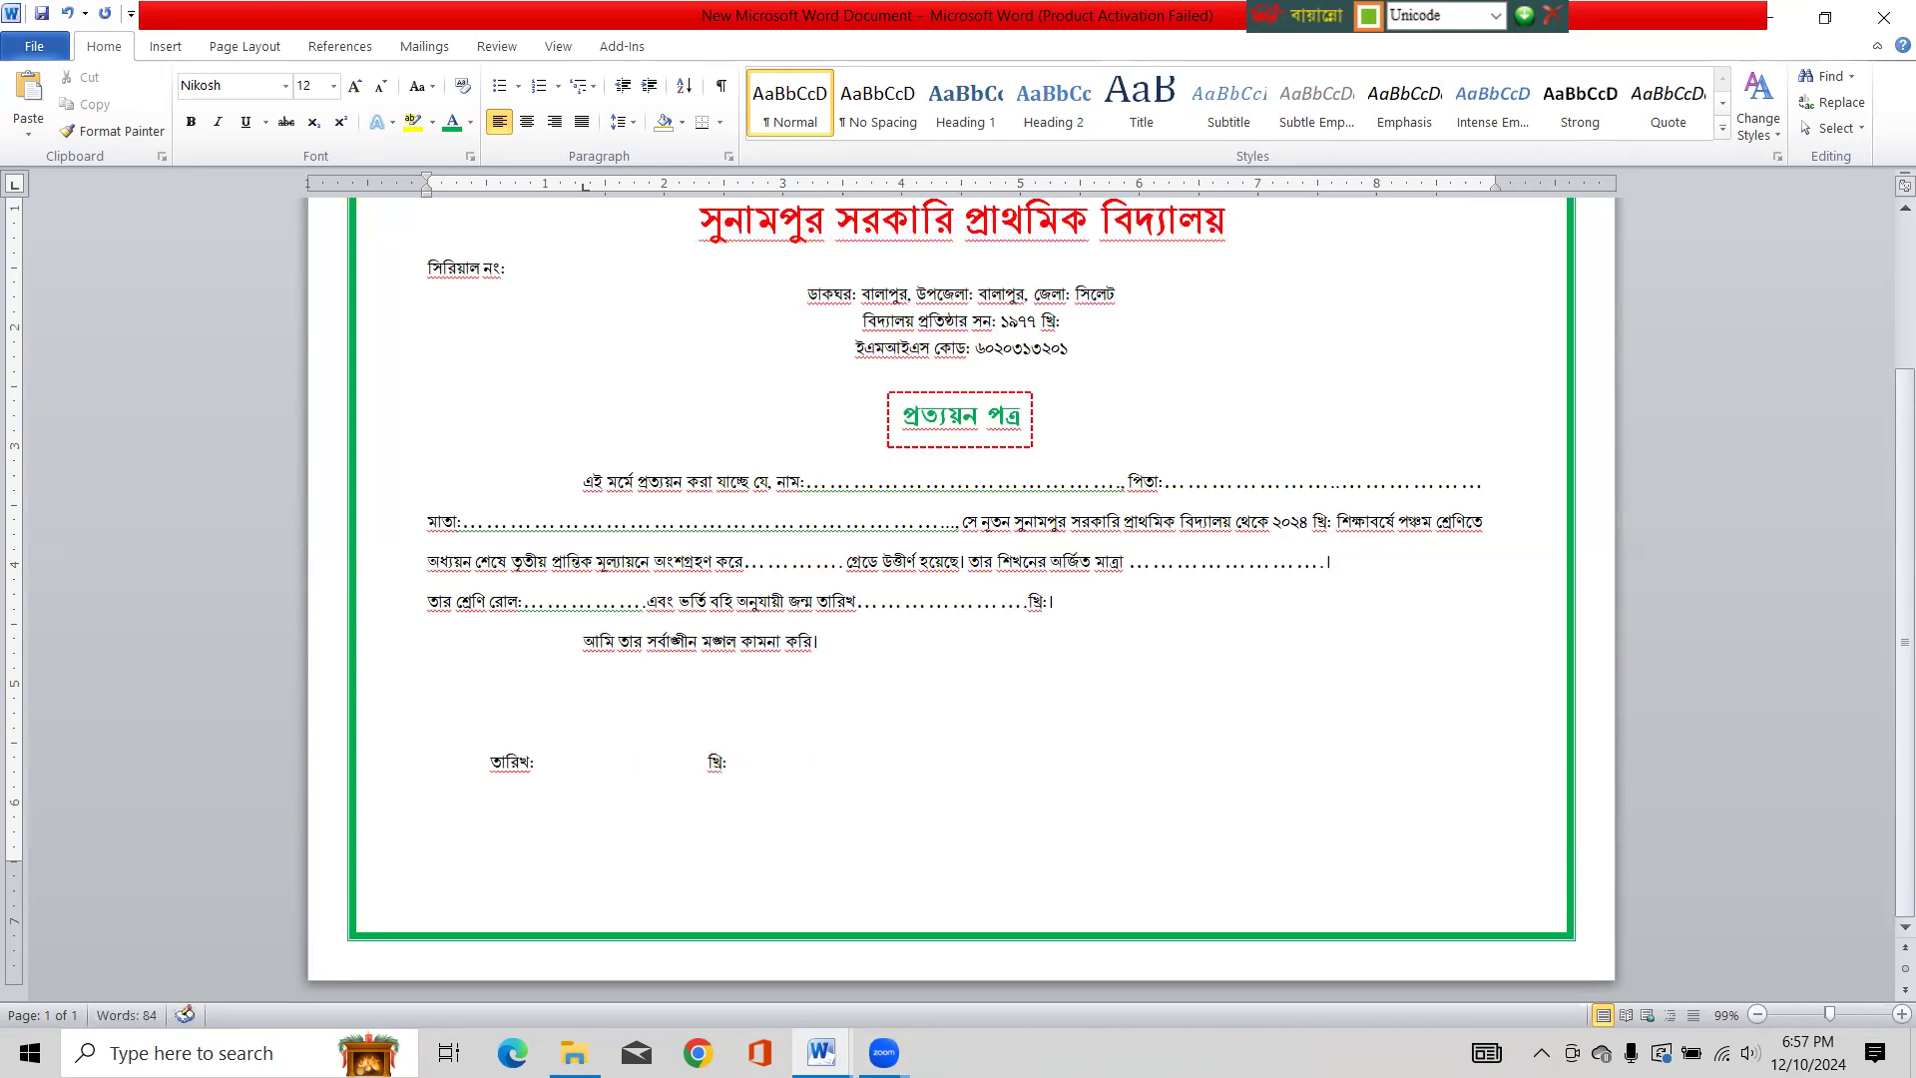
Enter প্রধান শিক্ষক after খ্রি: on the date line and start a new line below it
text(প্রধা)
text(ন)
text( শিক্)
text(ষক)
key(Return)
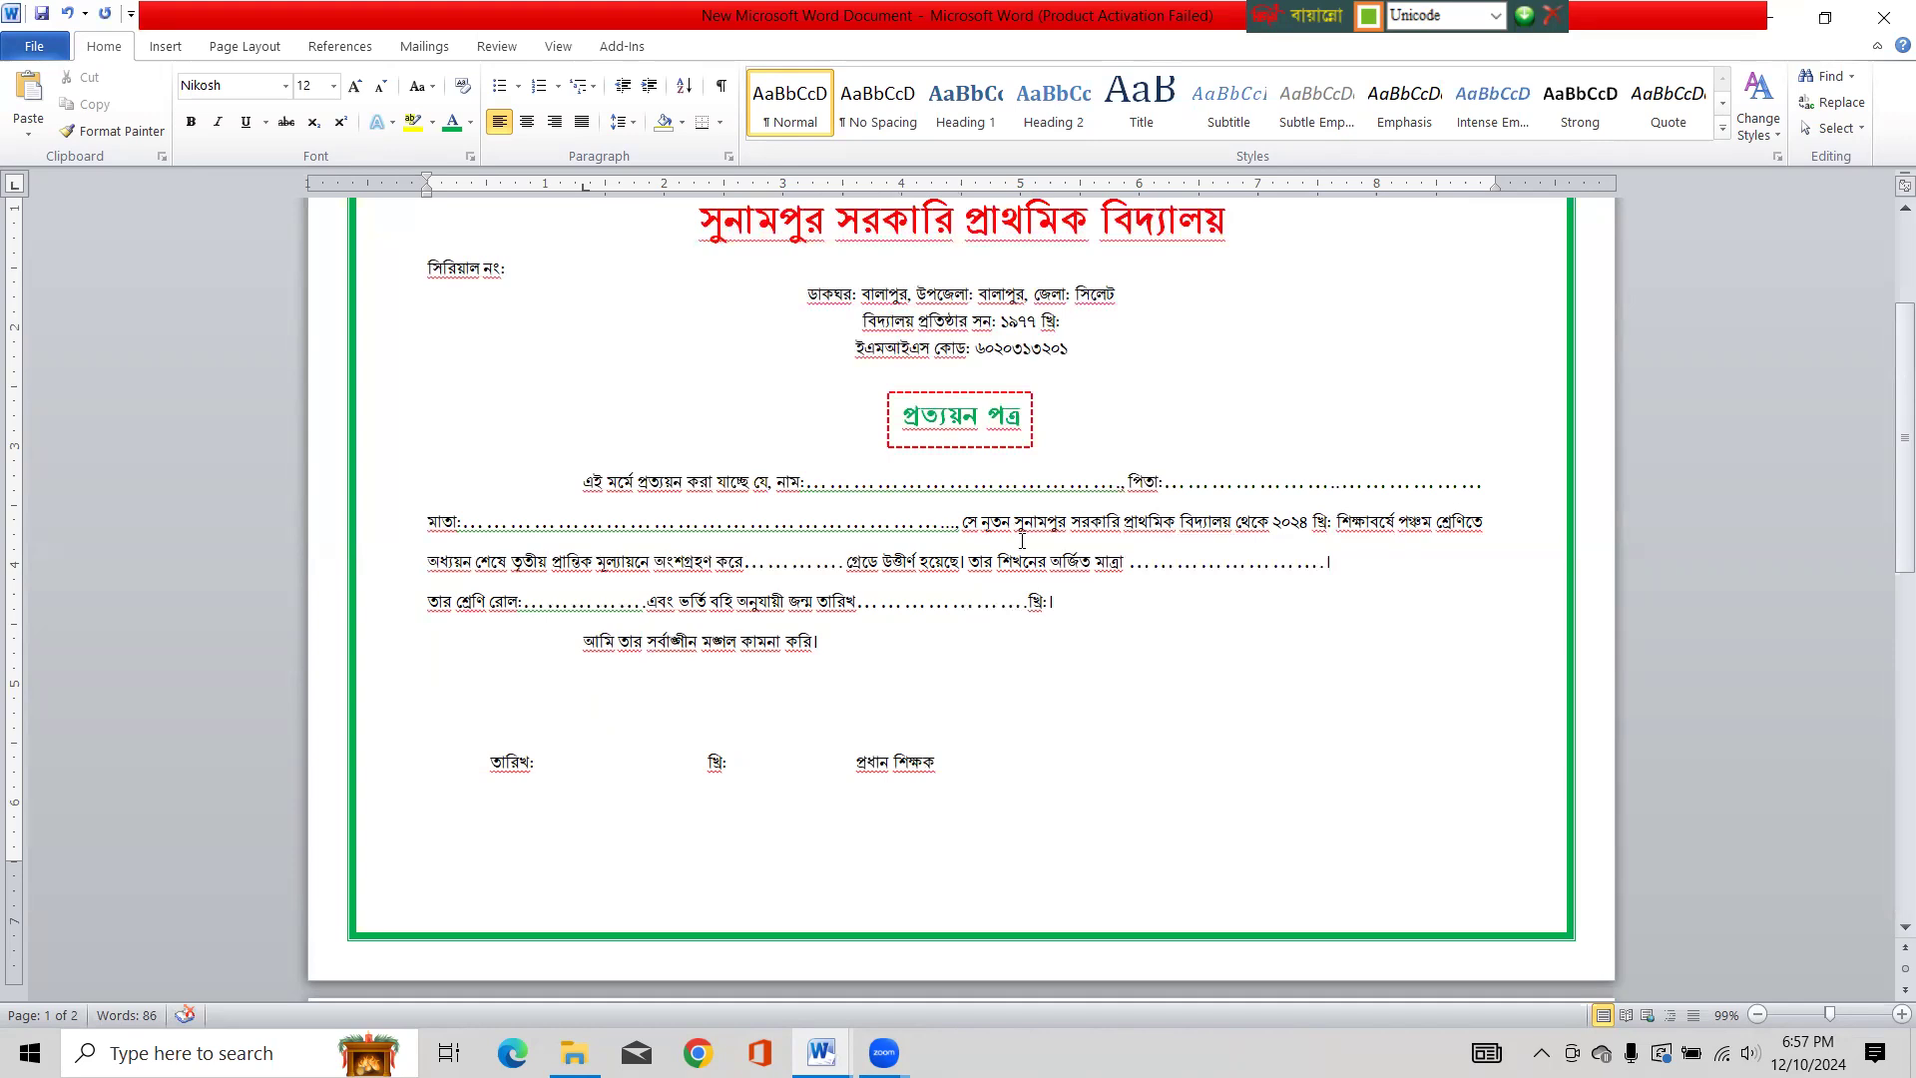
Delete the word before the school name in the body text and copy the school name onto the line below the date line
double_click(996, 521)
key(Delete)
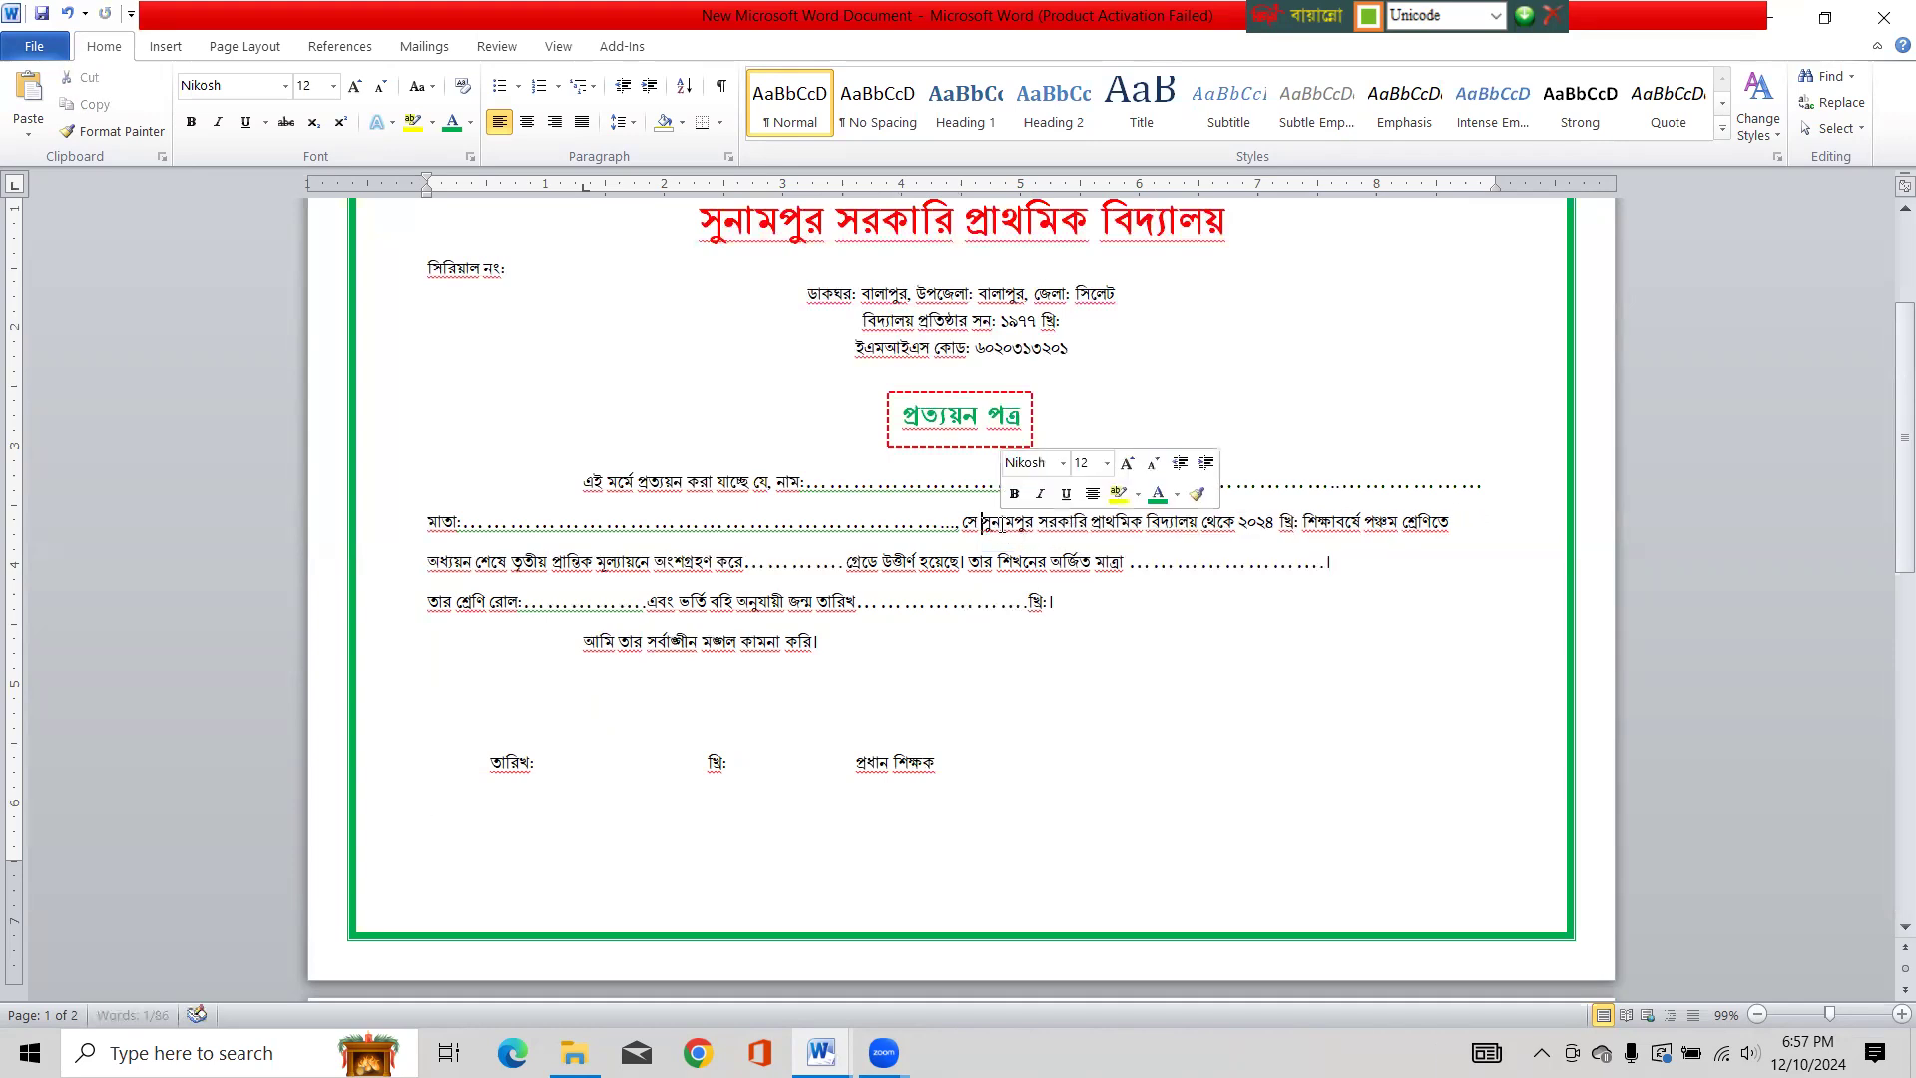
drag(986, 521, 1167, 526)
key(ctrl+c)
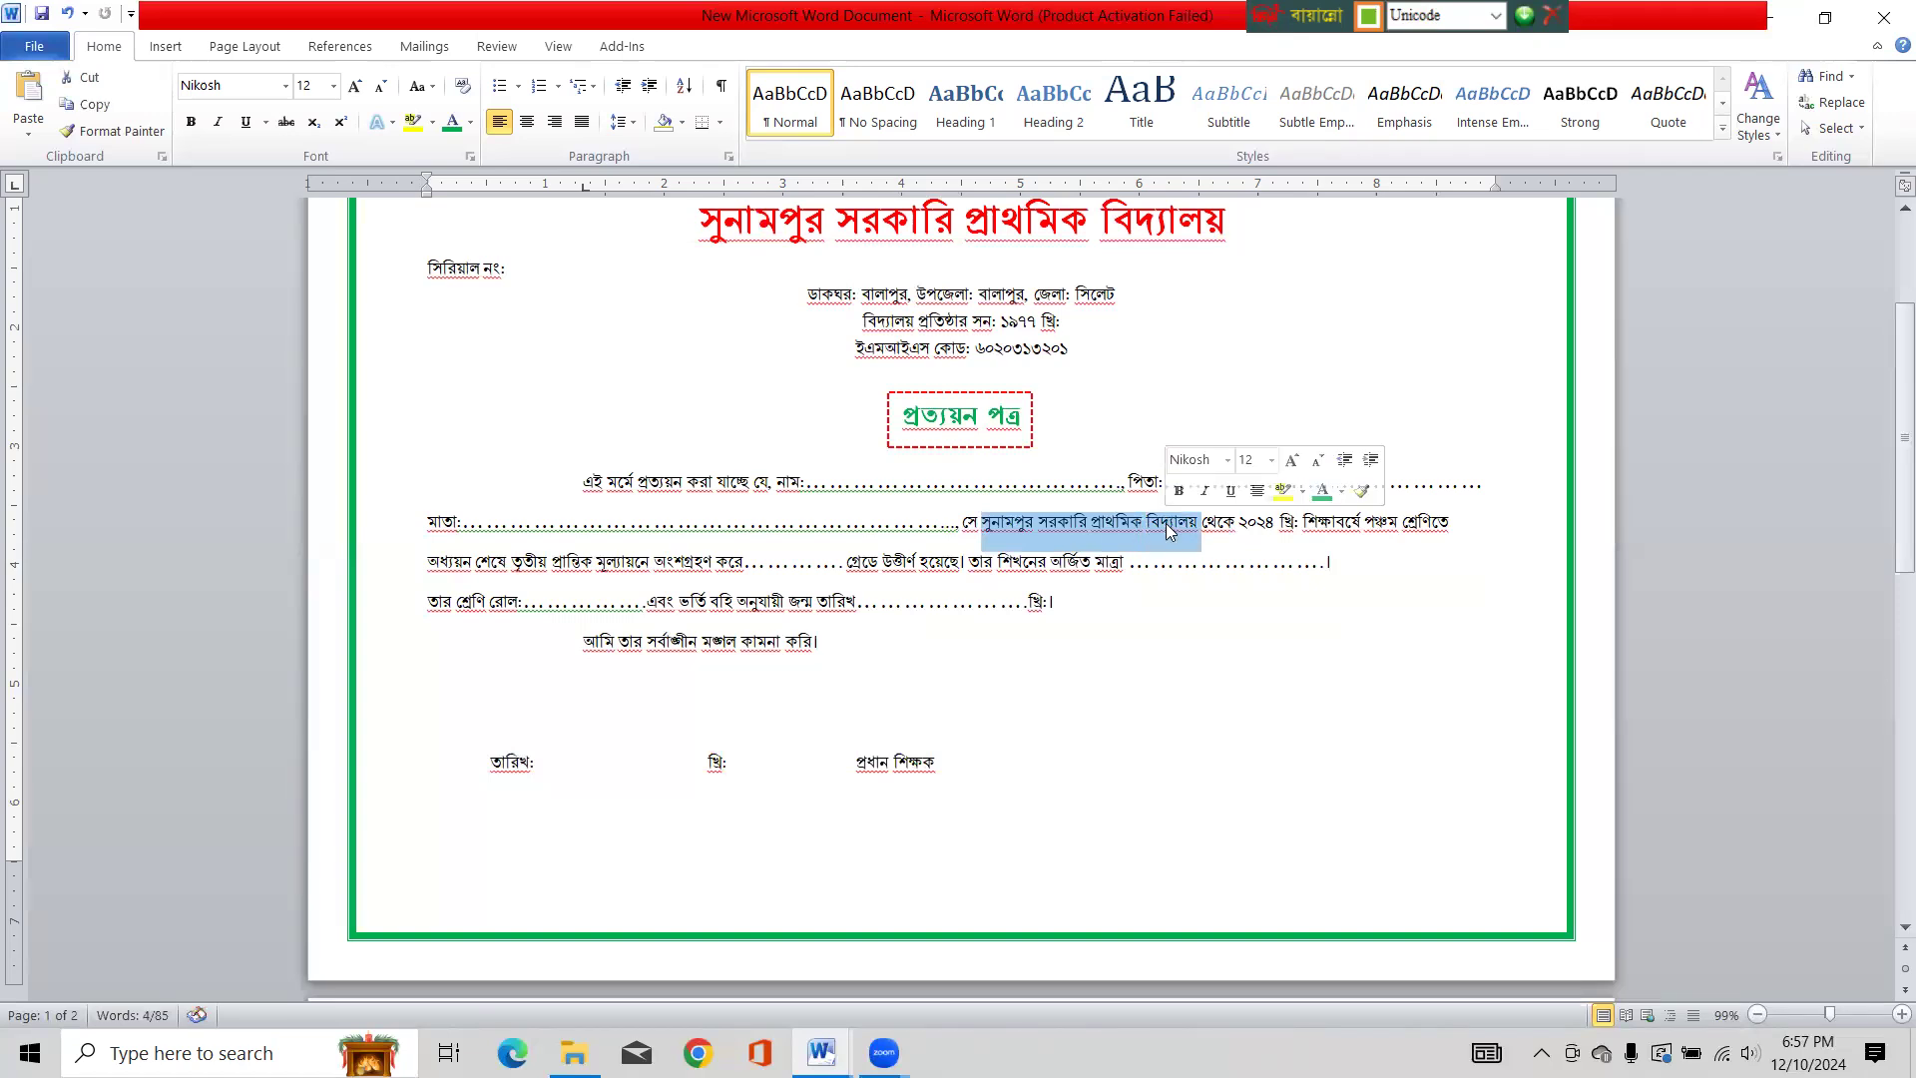
click(787, 810)
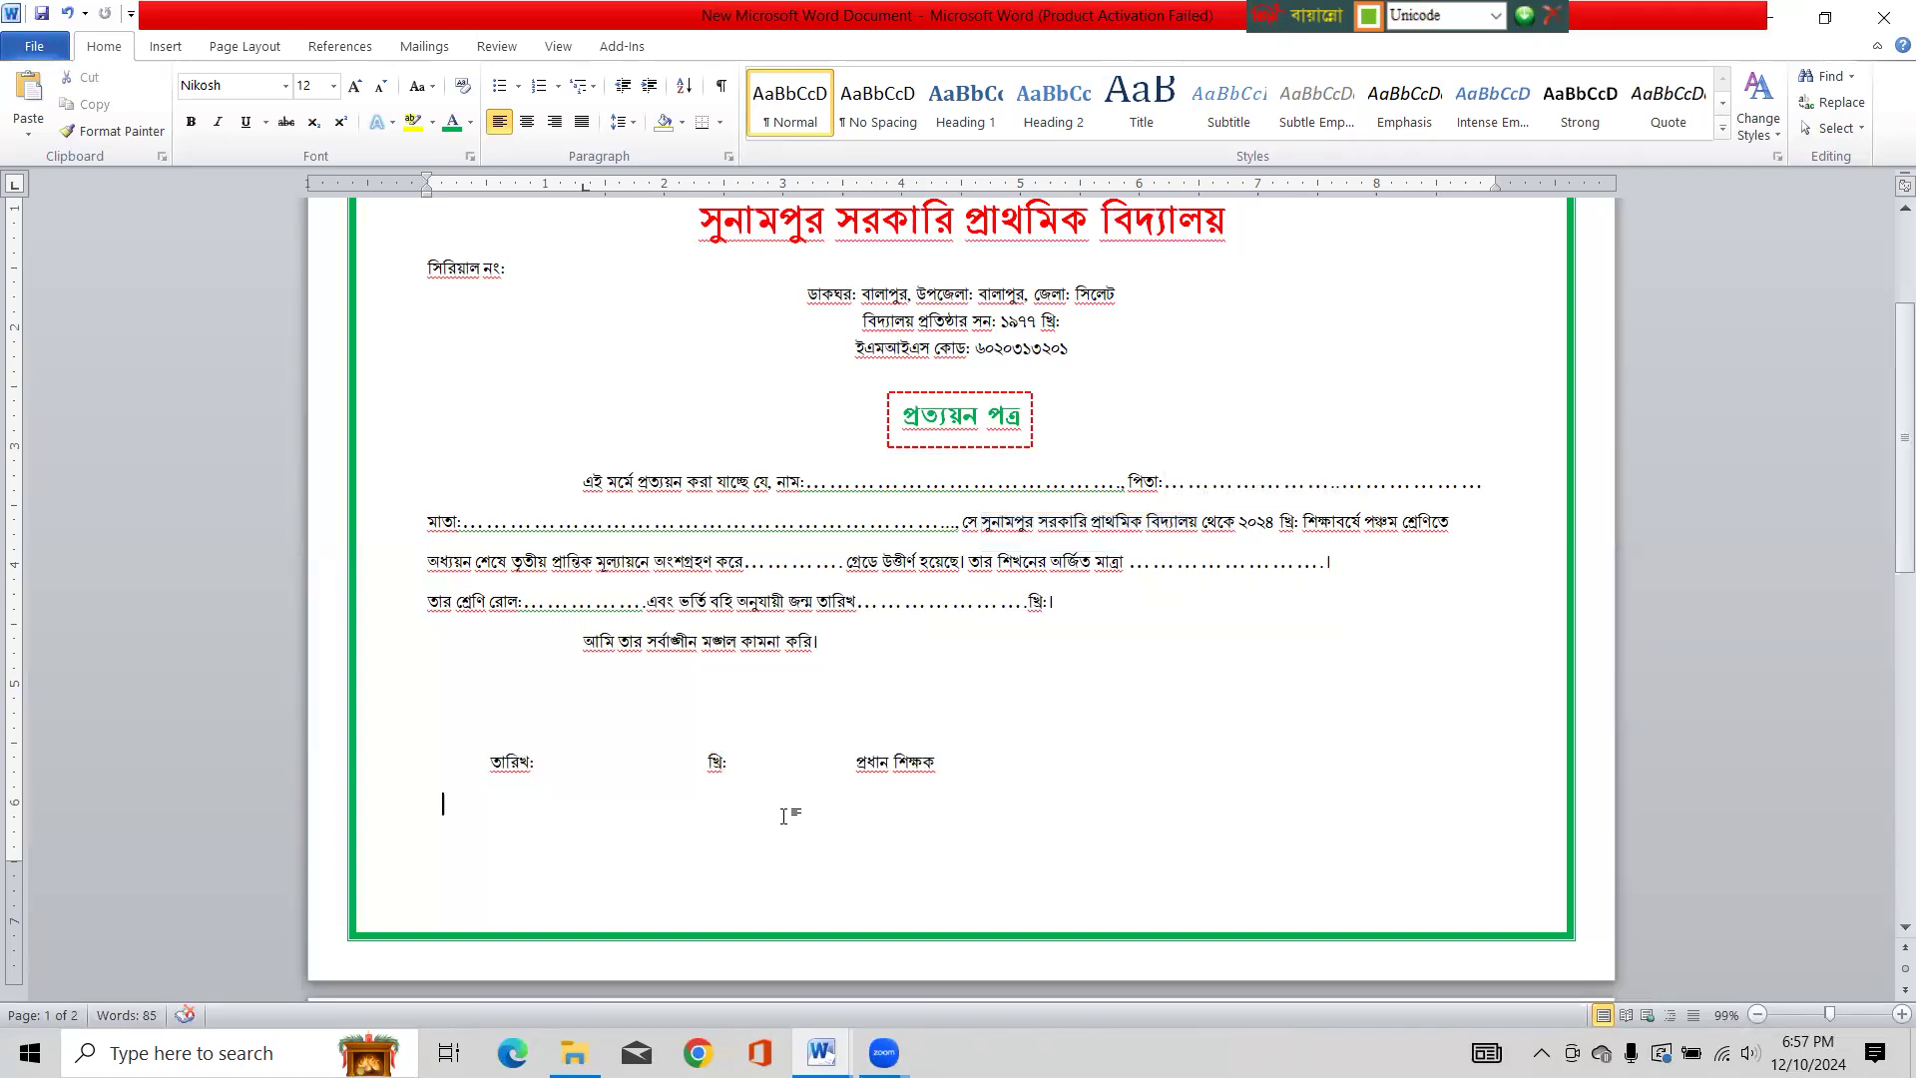
key(ctrl+v)
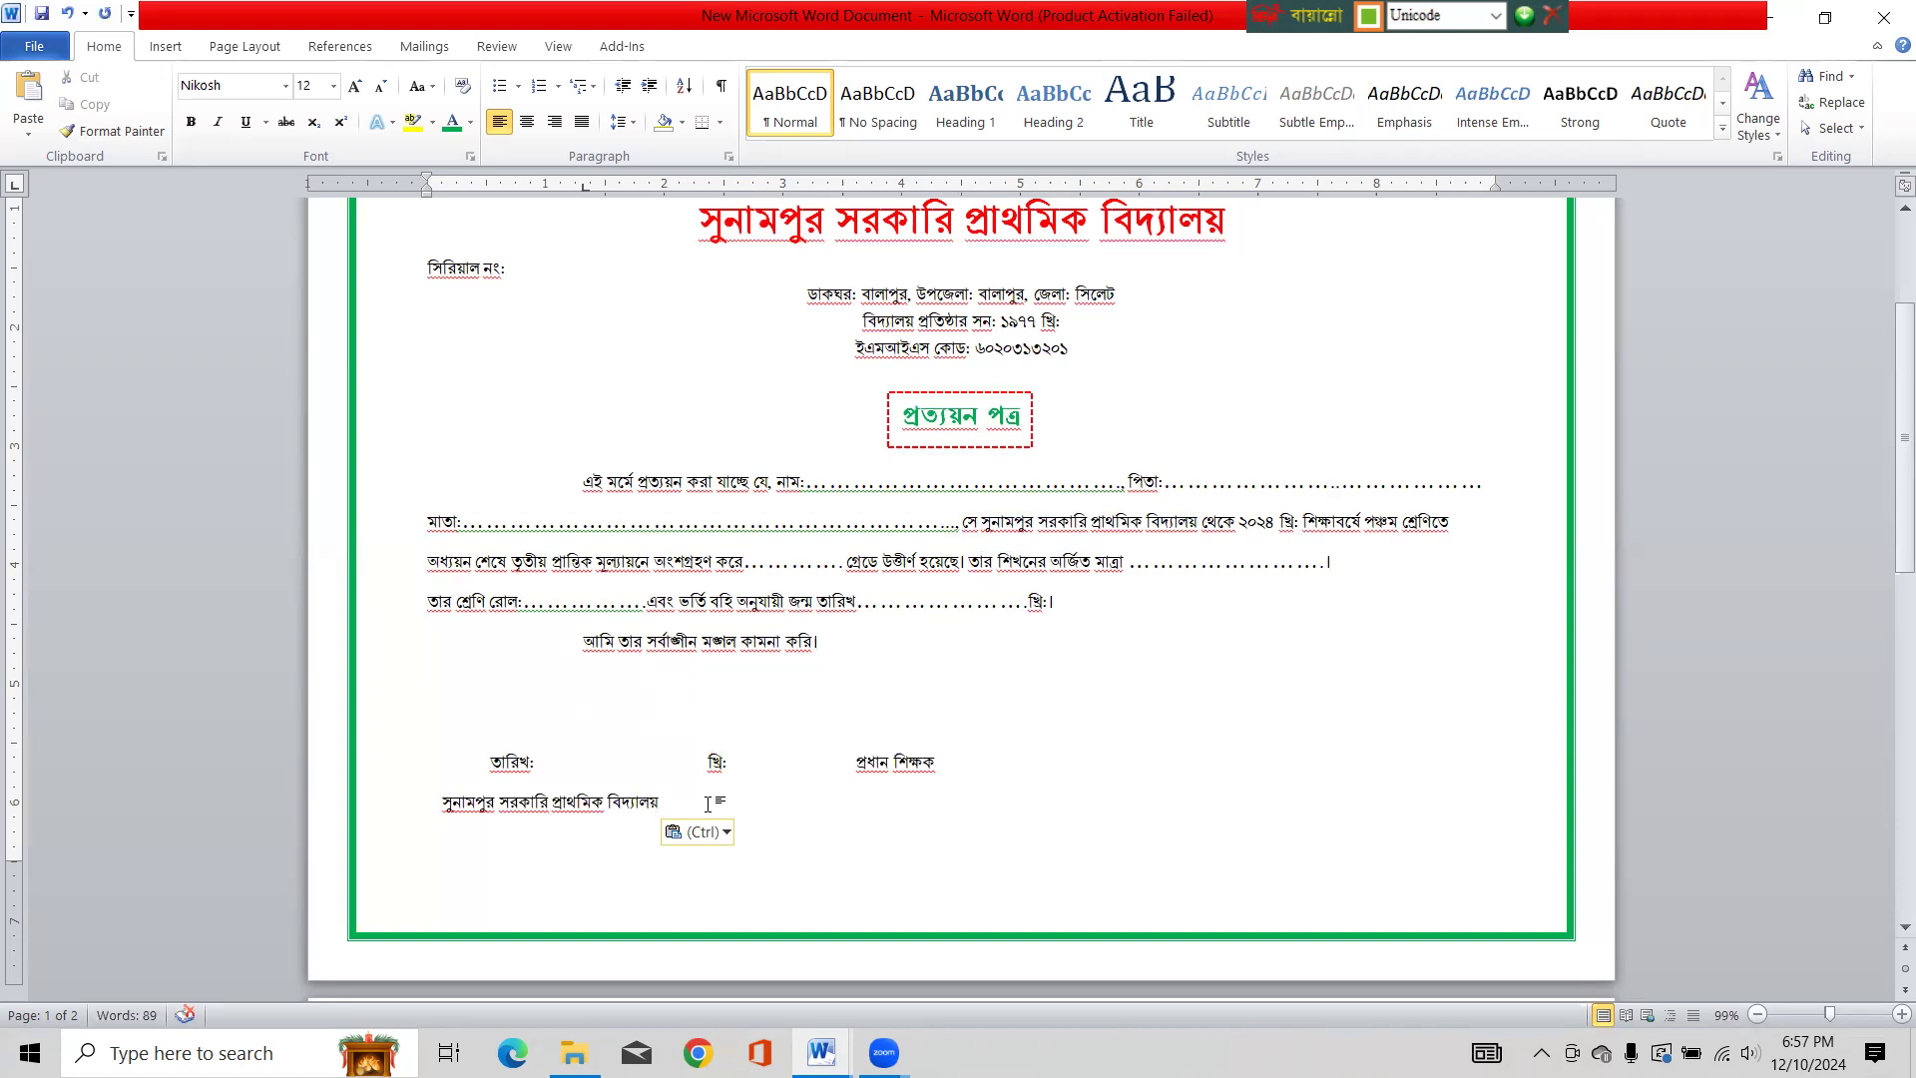
Add a line reading বালাপুর, সিলেট below the school name, copying both place names from the address in the heading
key(Return)
double_click(1004, 295)
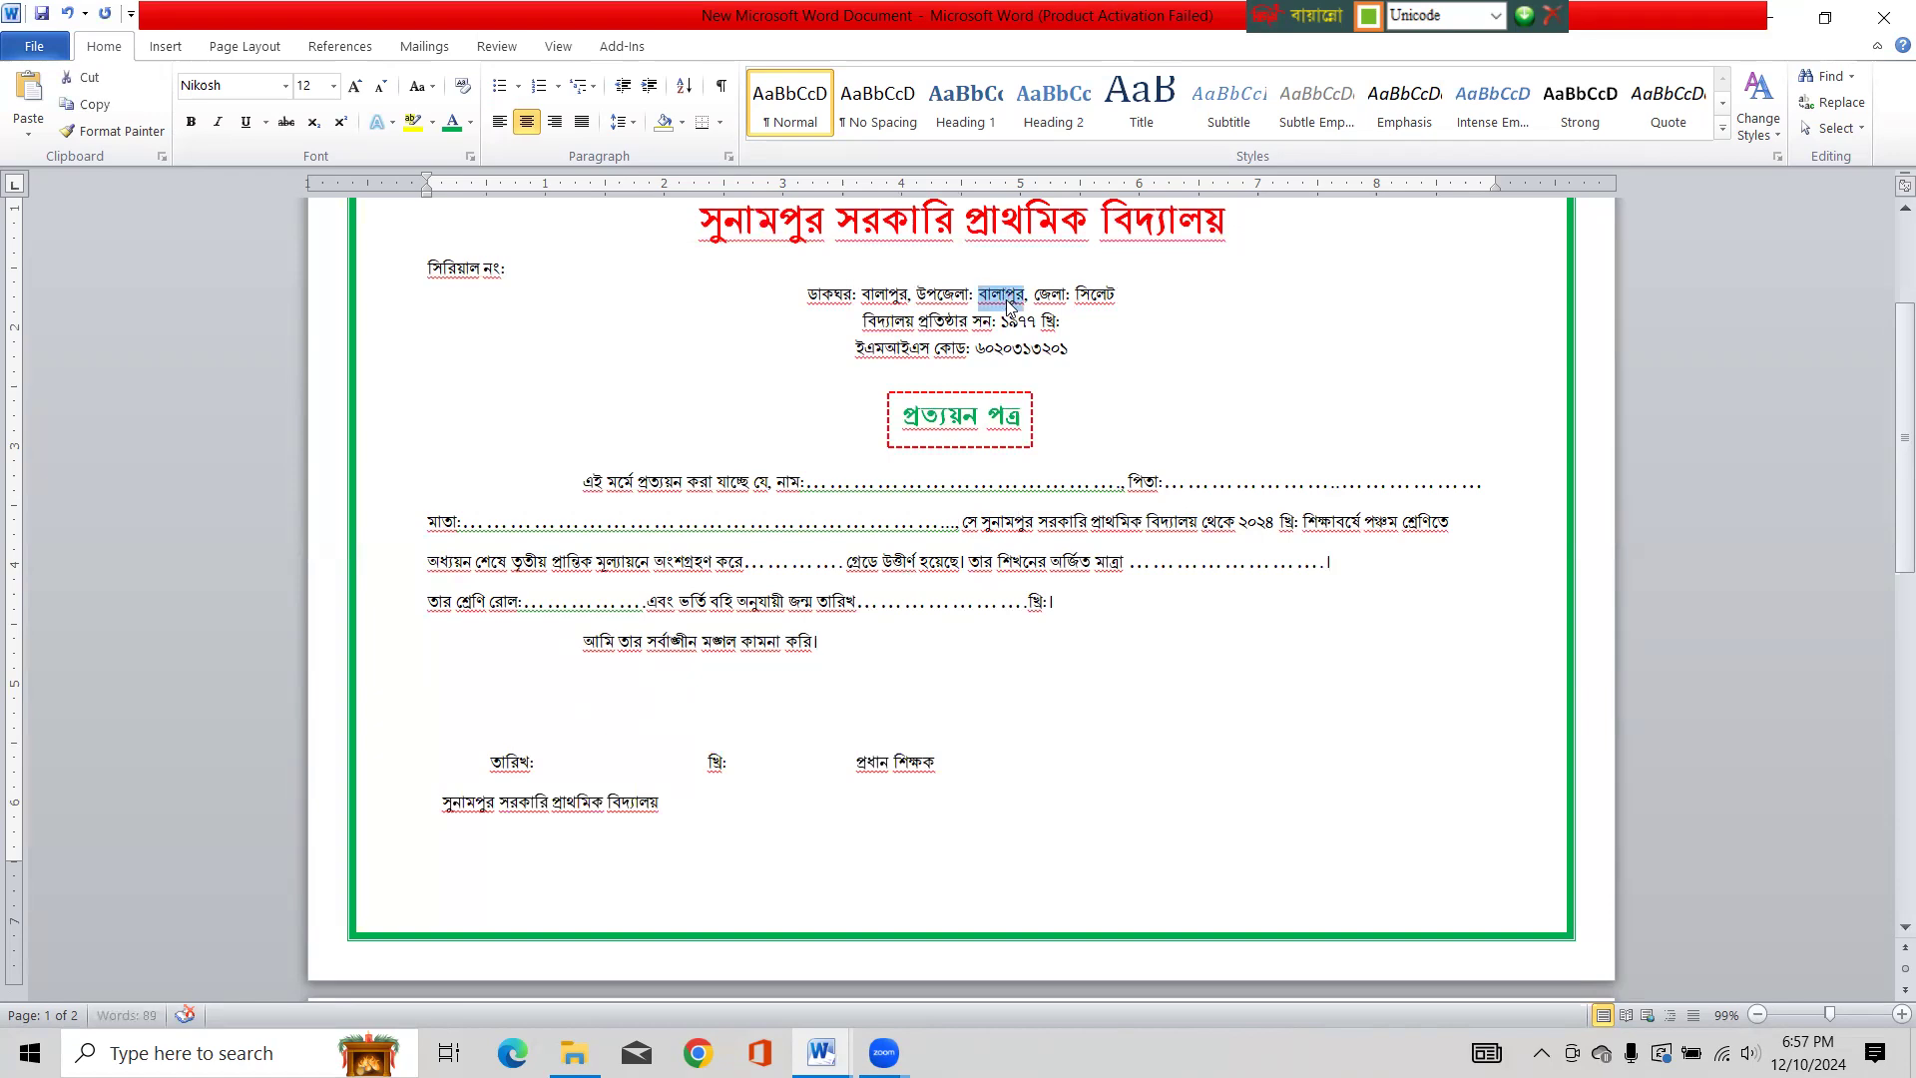
key(ctrl+c)
click(486, 850)
key(ctrl+v)
text(,)
double_click(1106, 296)
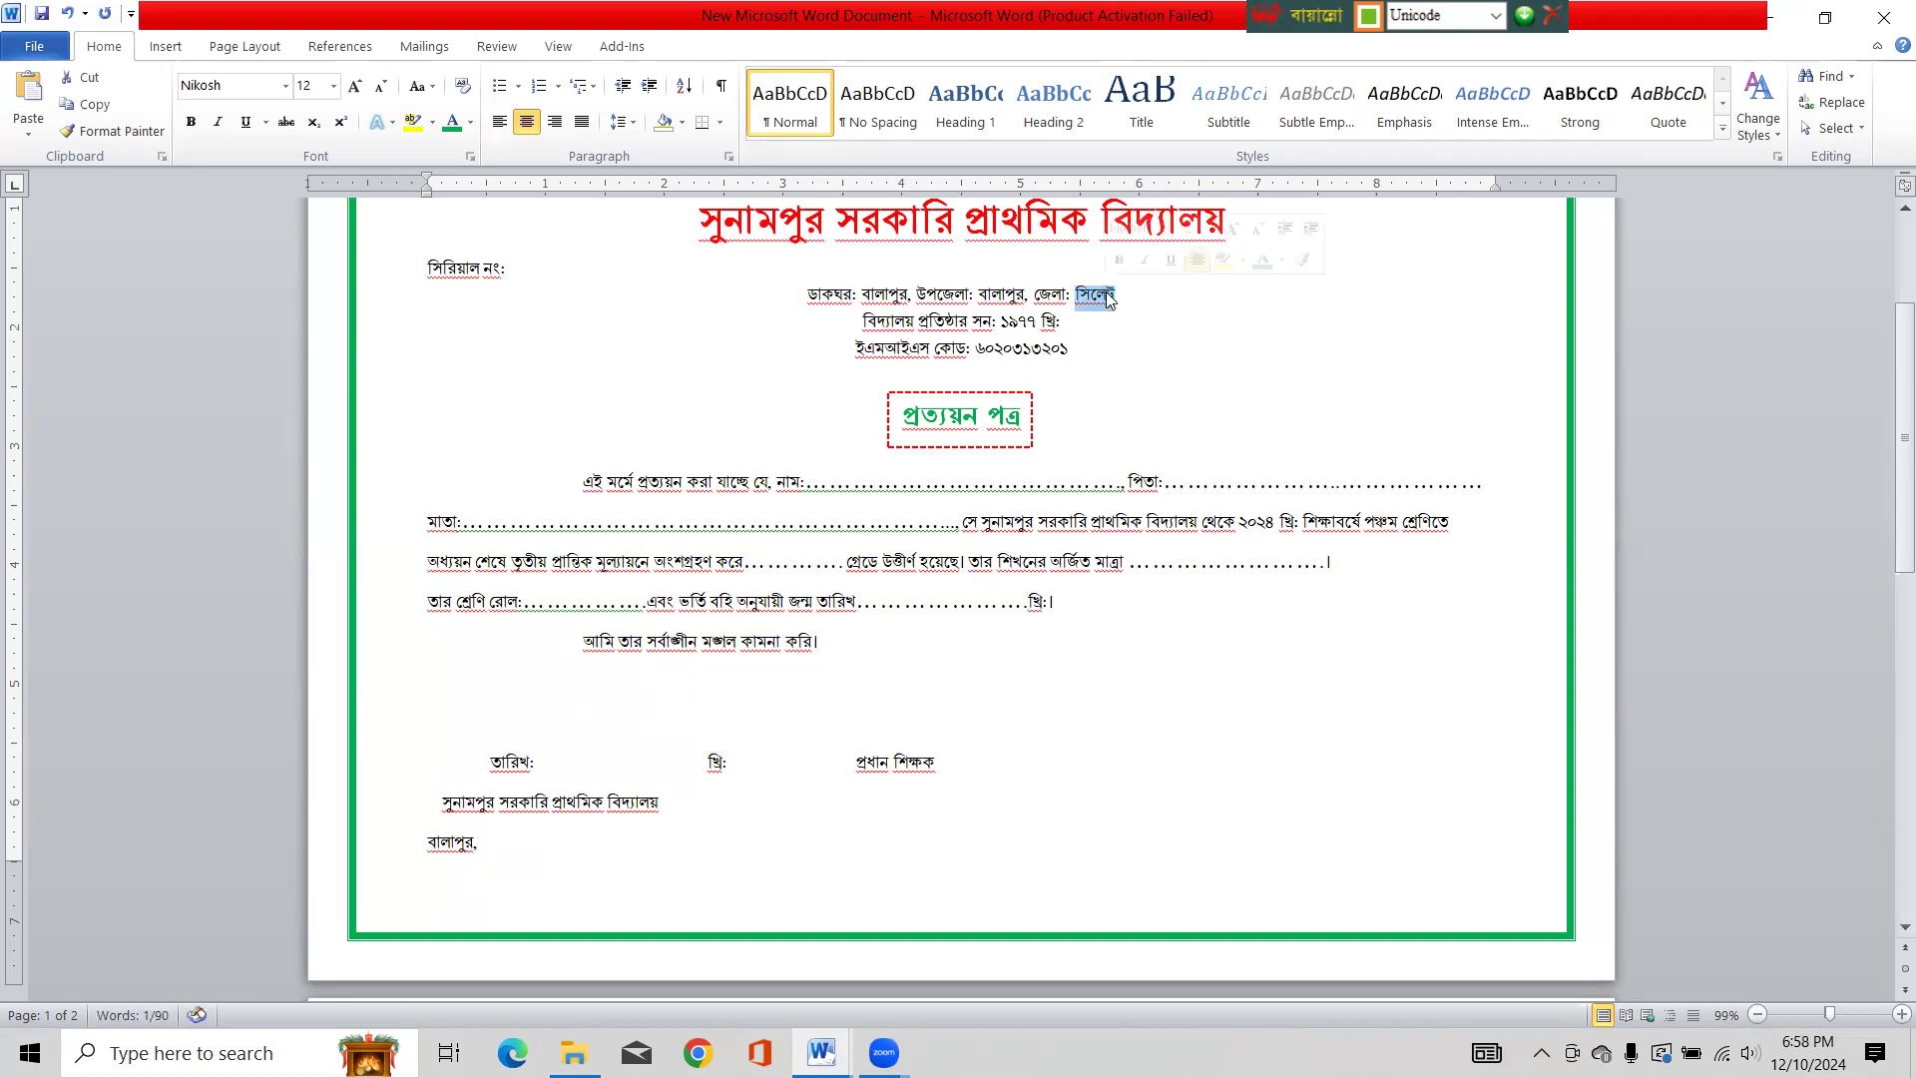
key(ctrl+c)
click(485, 856)
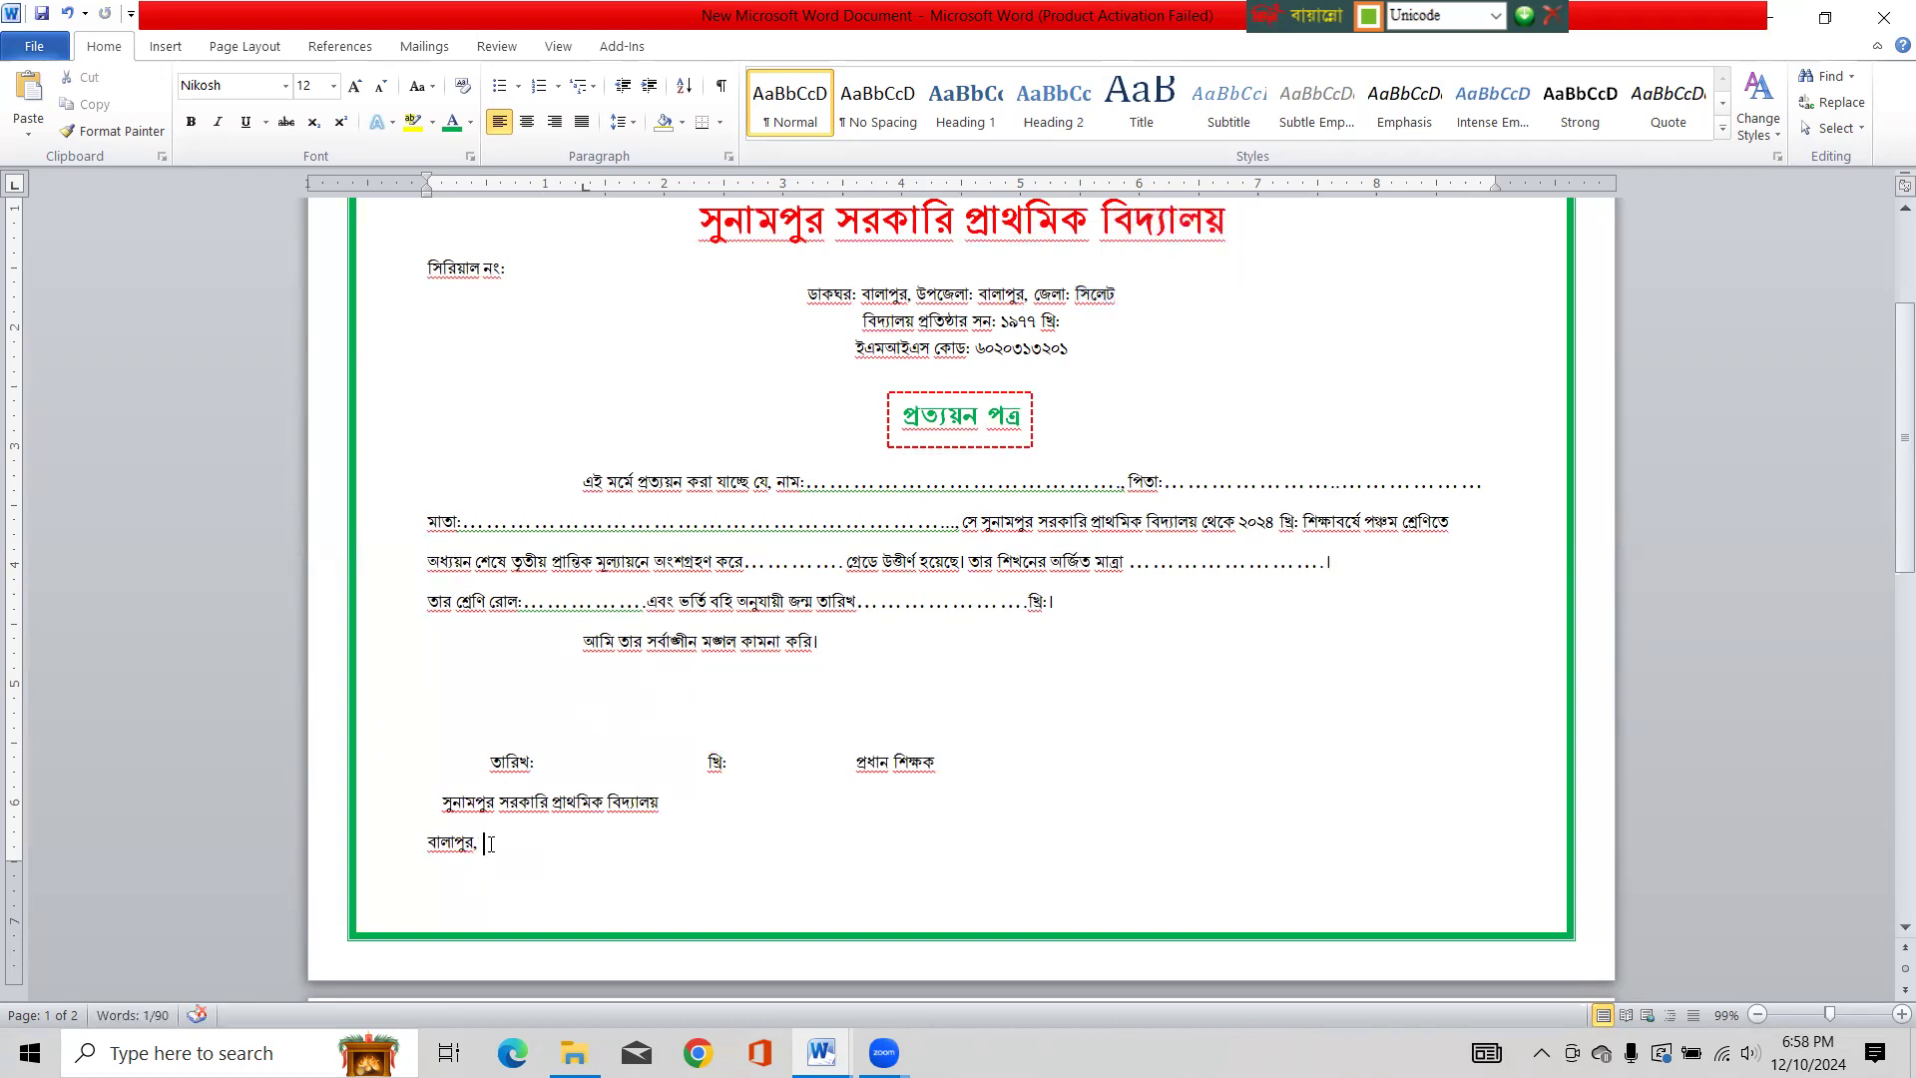
key(ctrl+v)
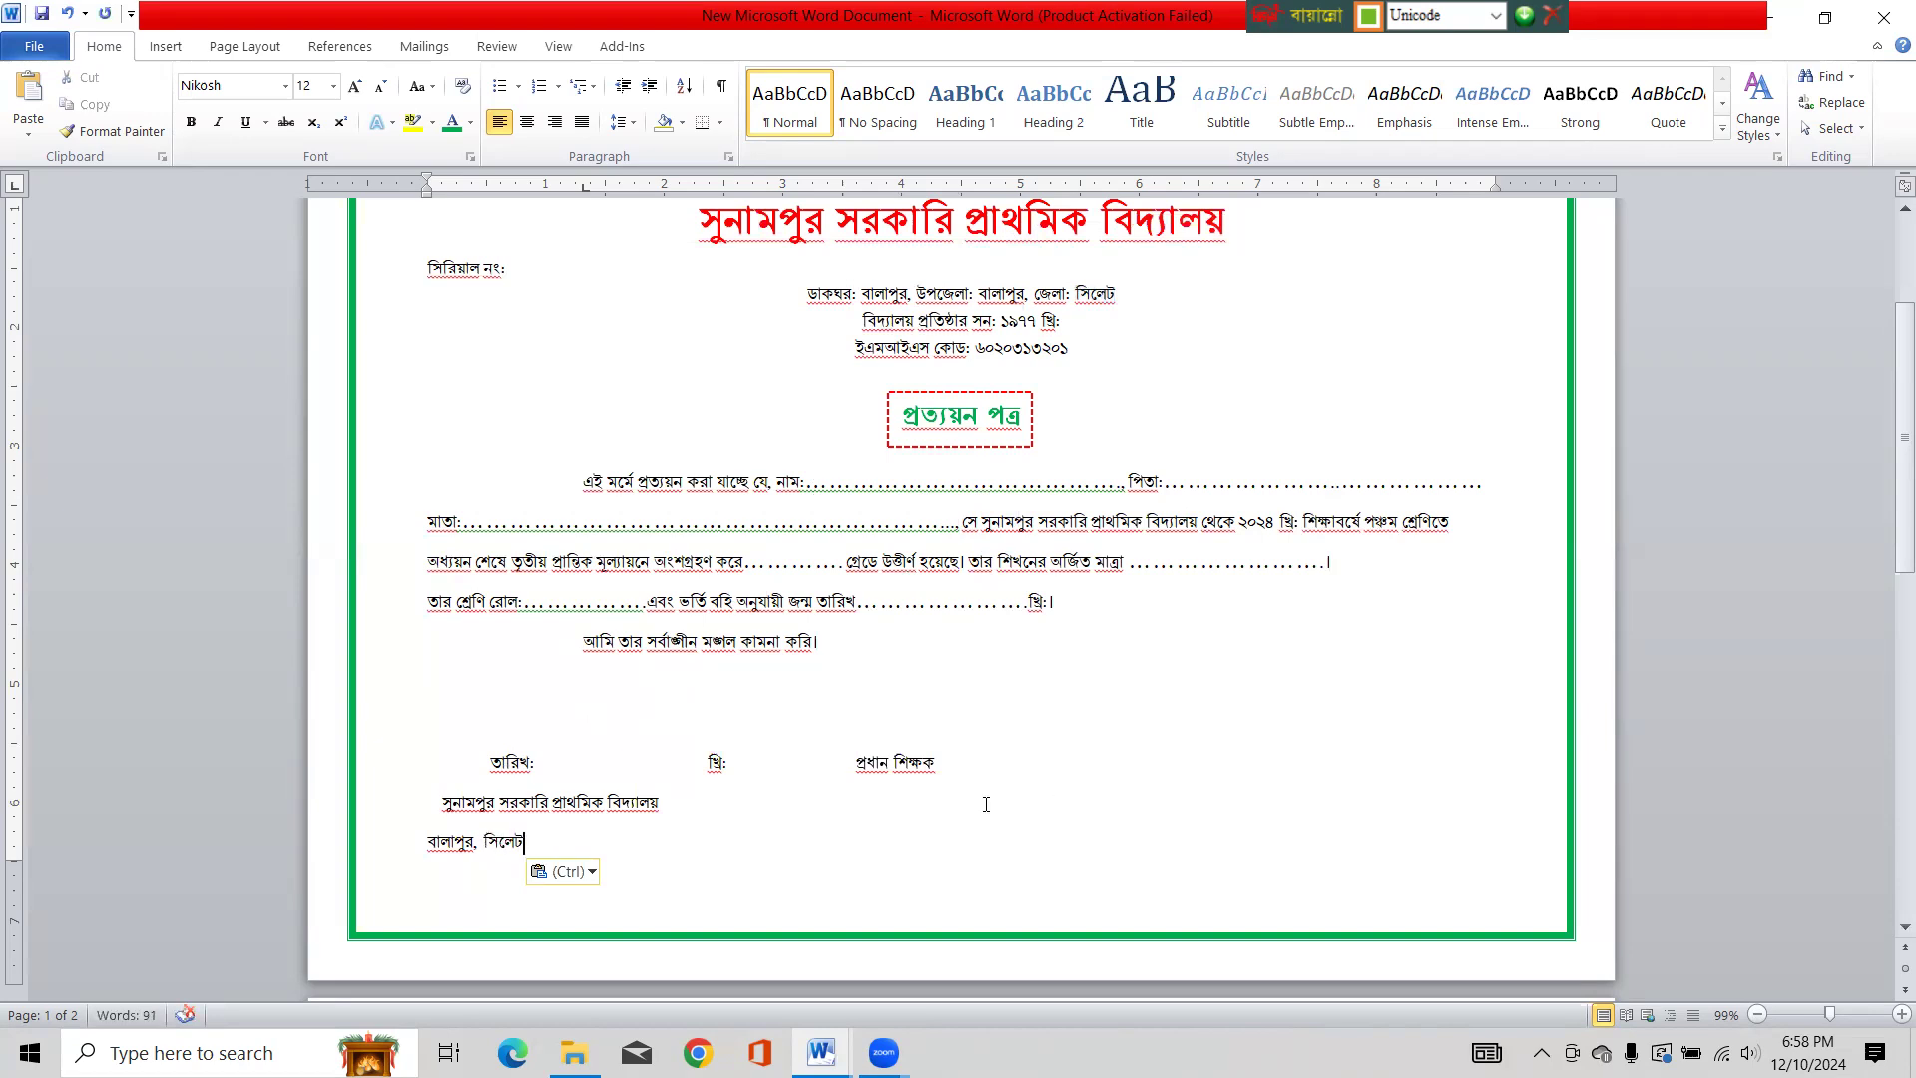
Shift প্রধান শিক্ষক, the school name and the বালাপুর, সিলেট line toward the right margin, roughly centered under each other
click(829, 764)
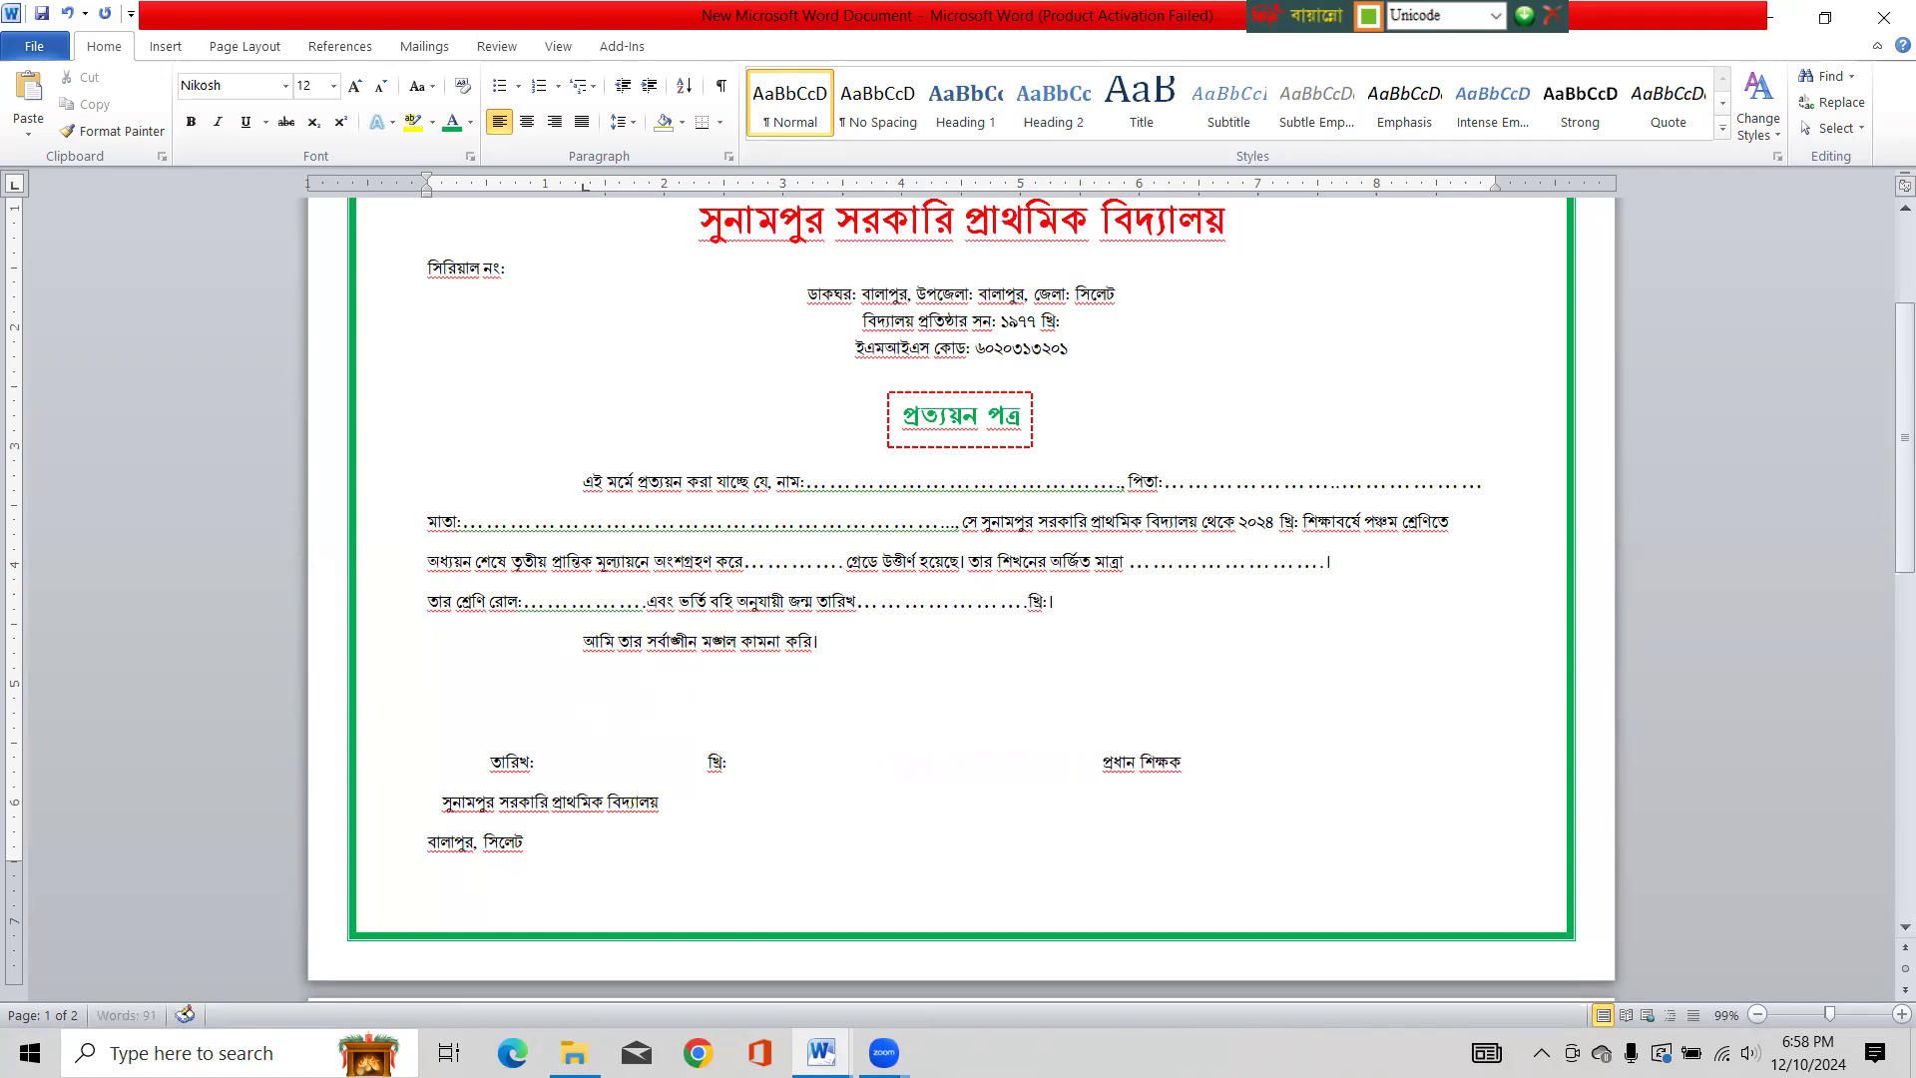
click(439, 801)
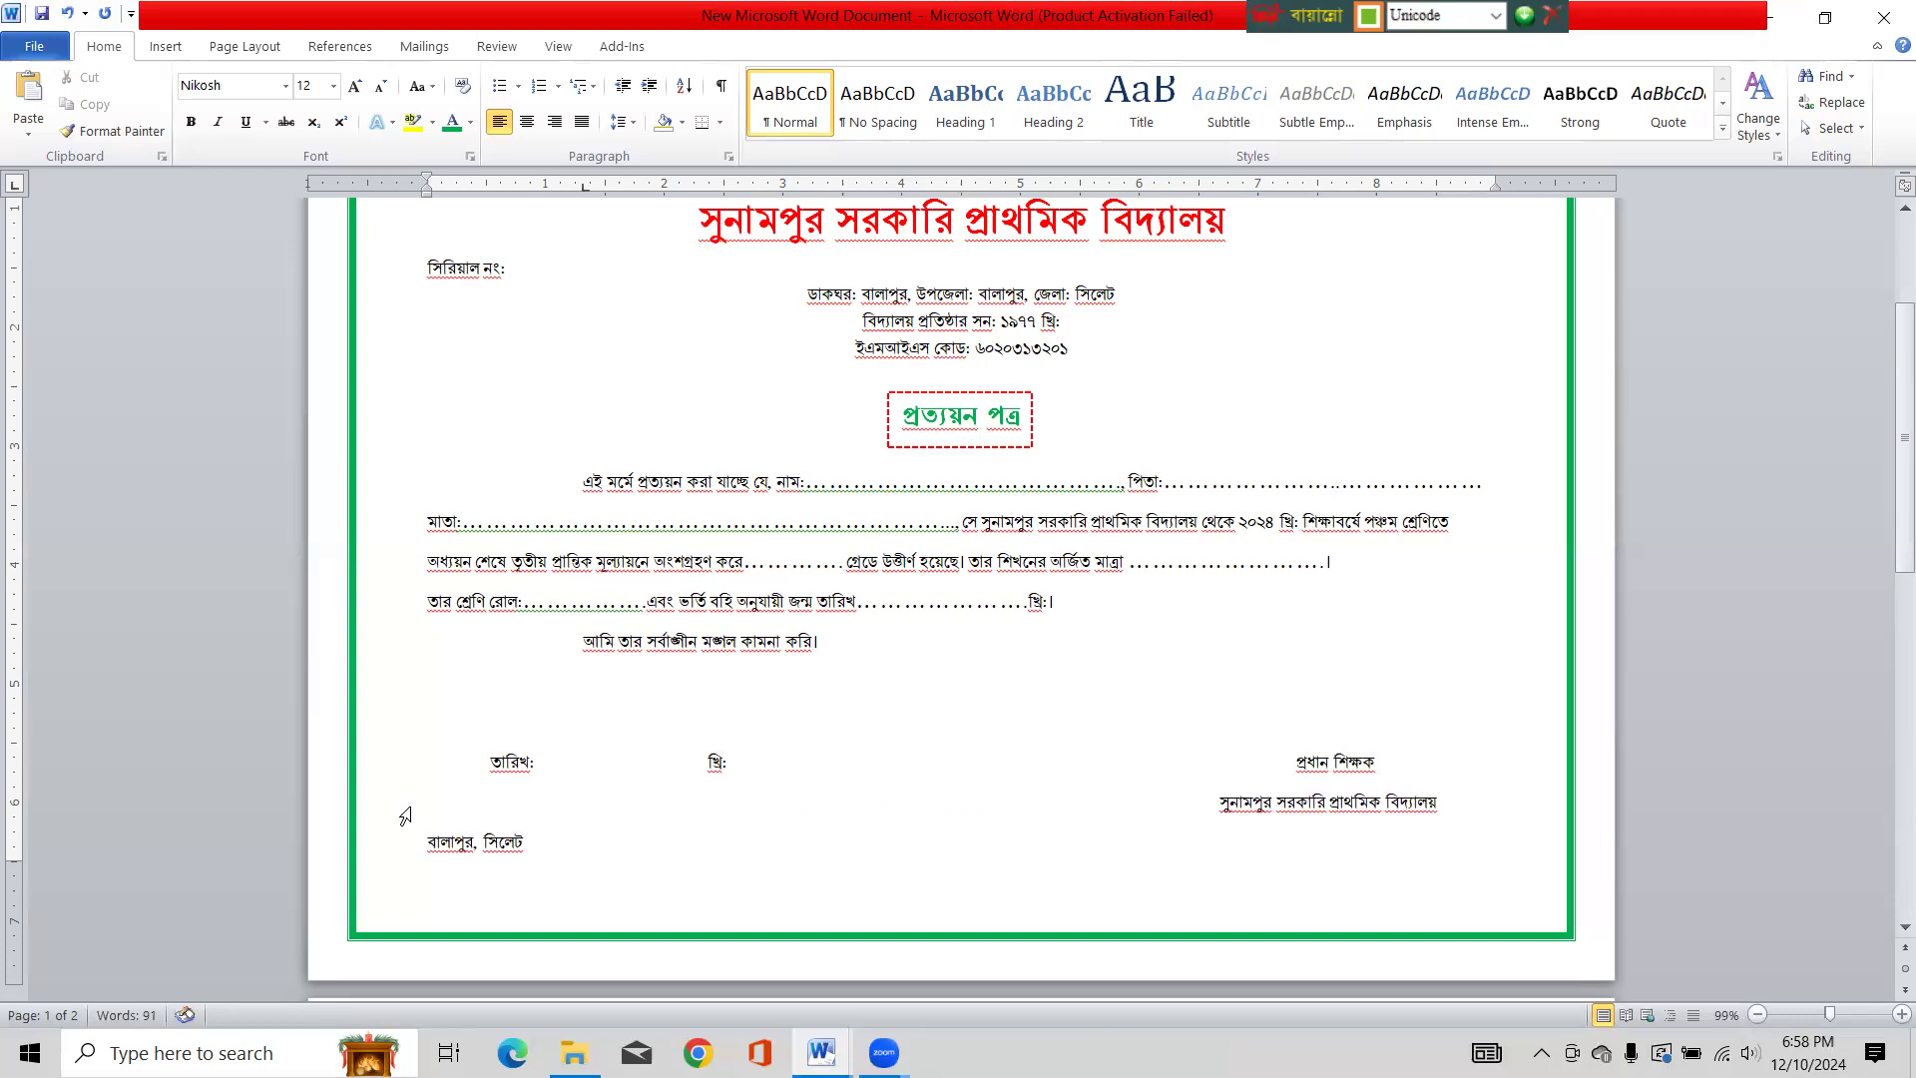
click(427, 841)
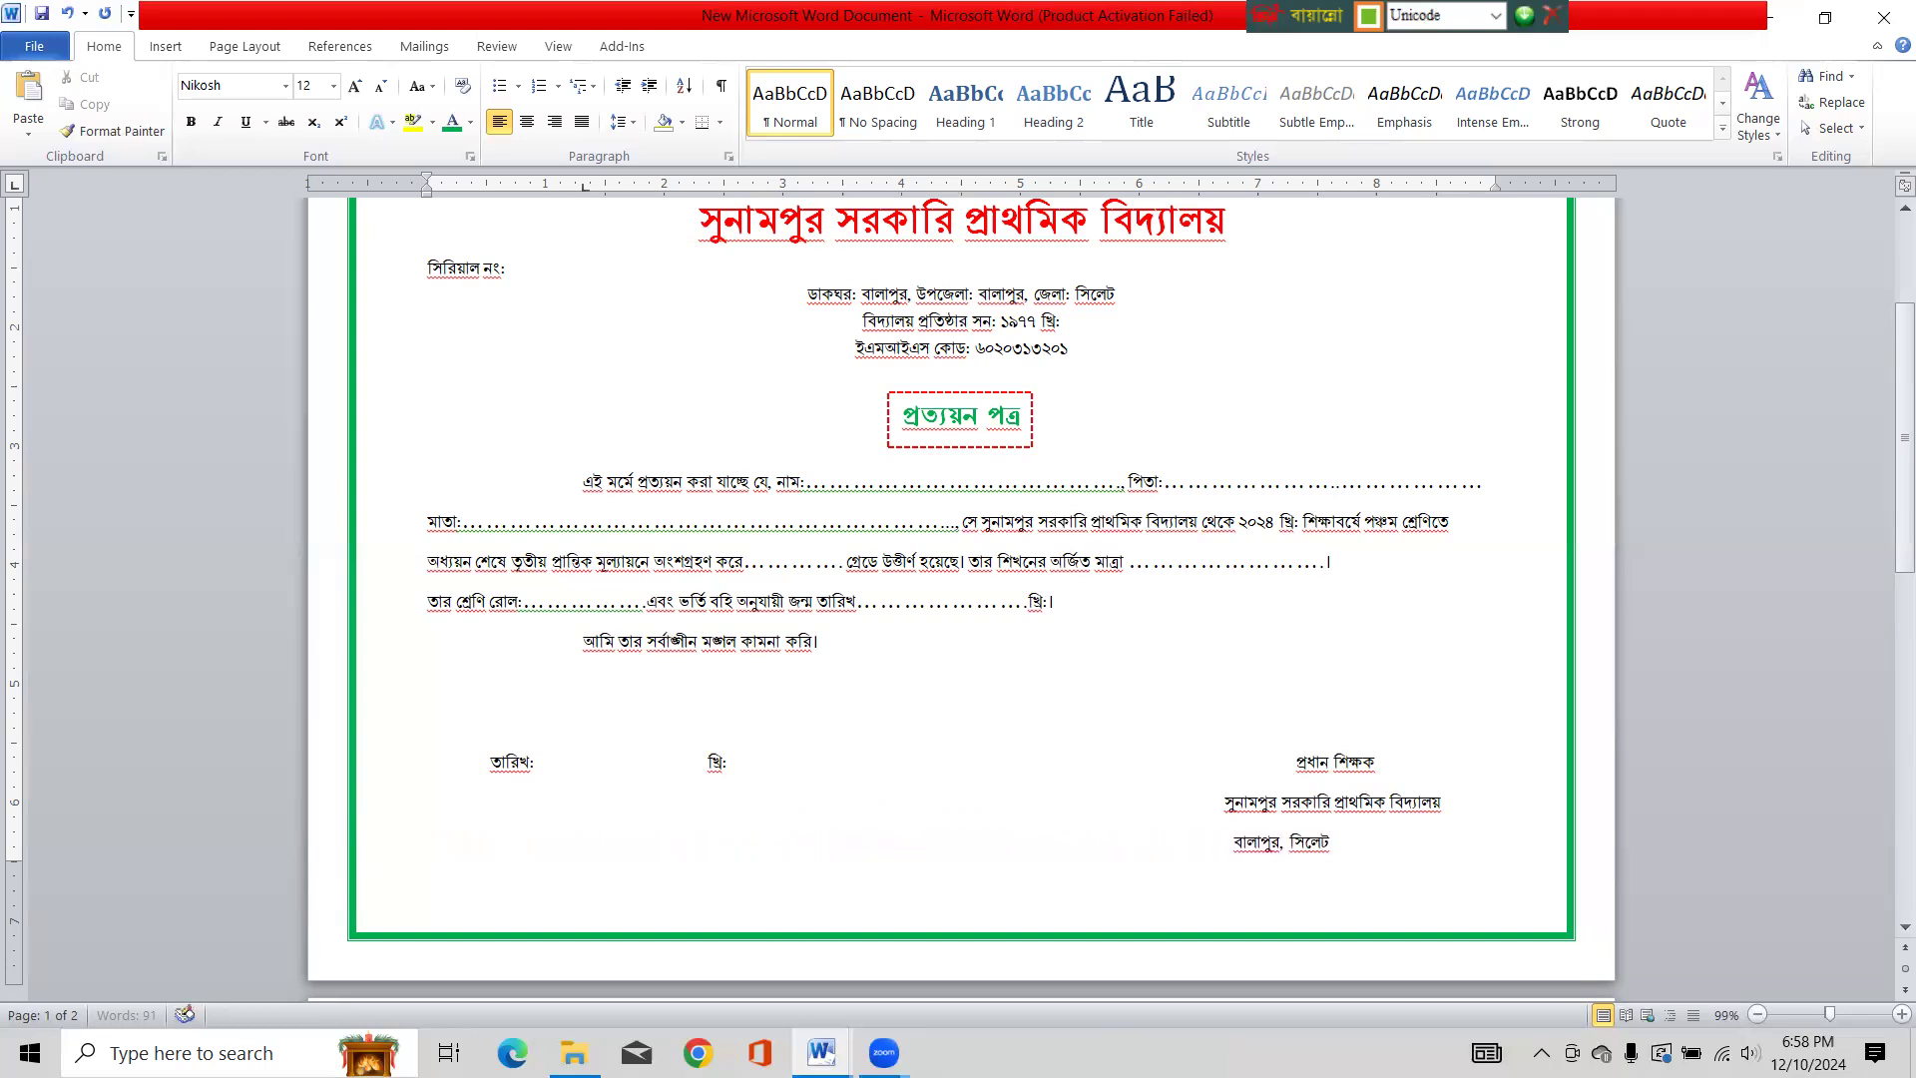
key(BackSpace)
key(BackSpace)
key(BackSpace)
key(BackSpace)
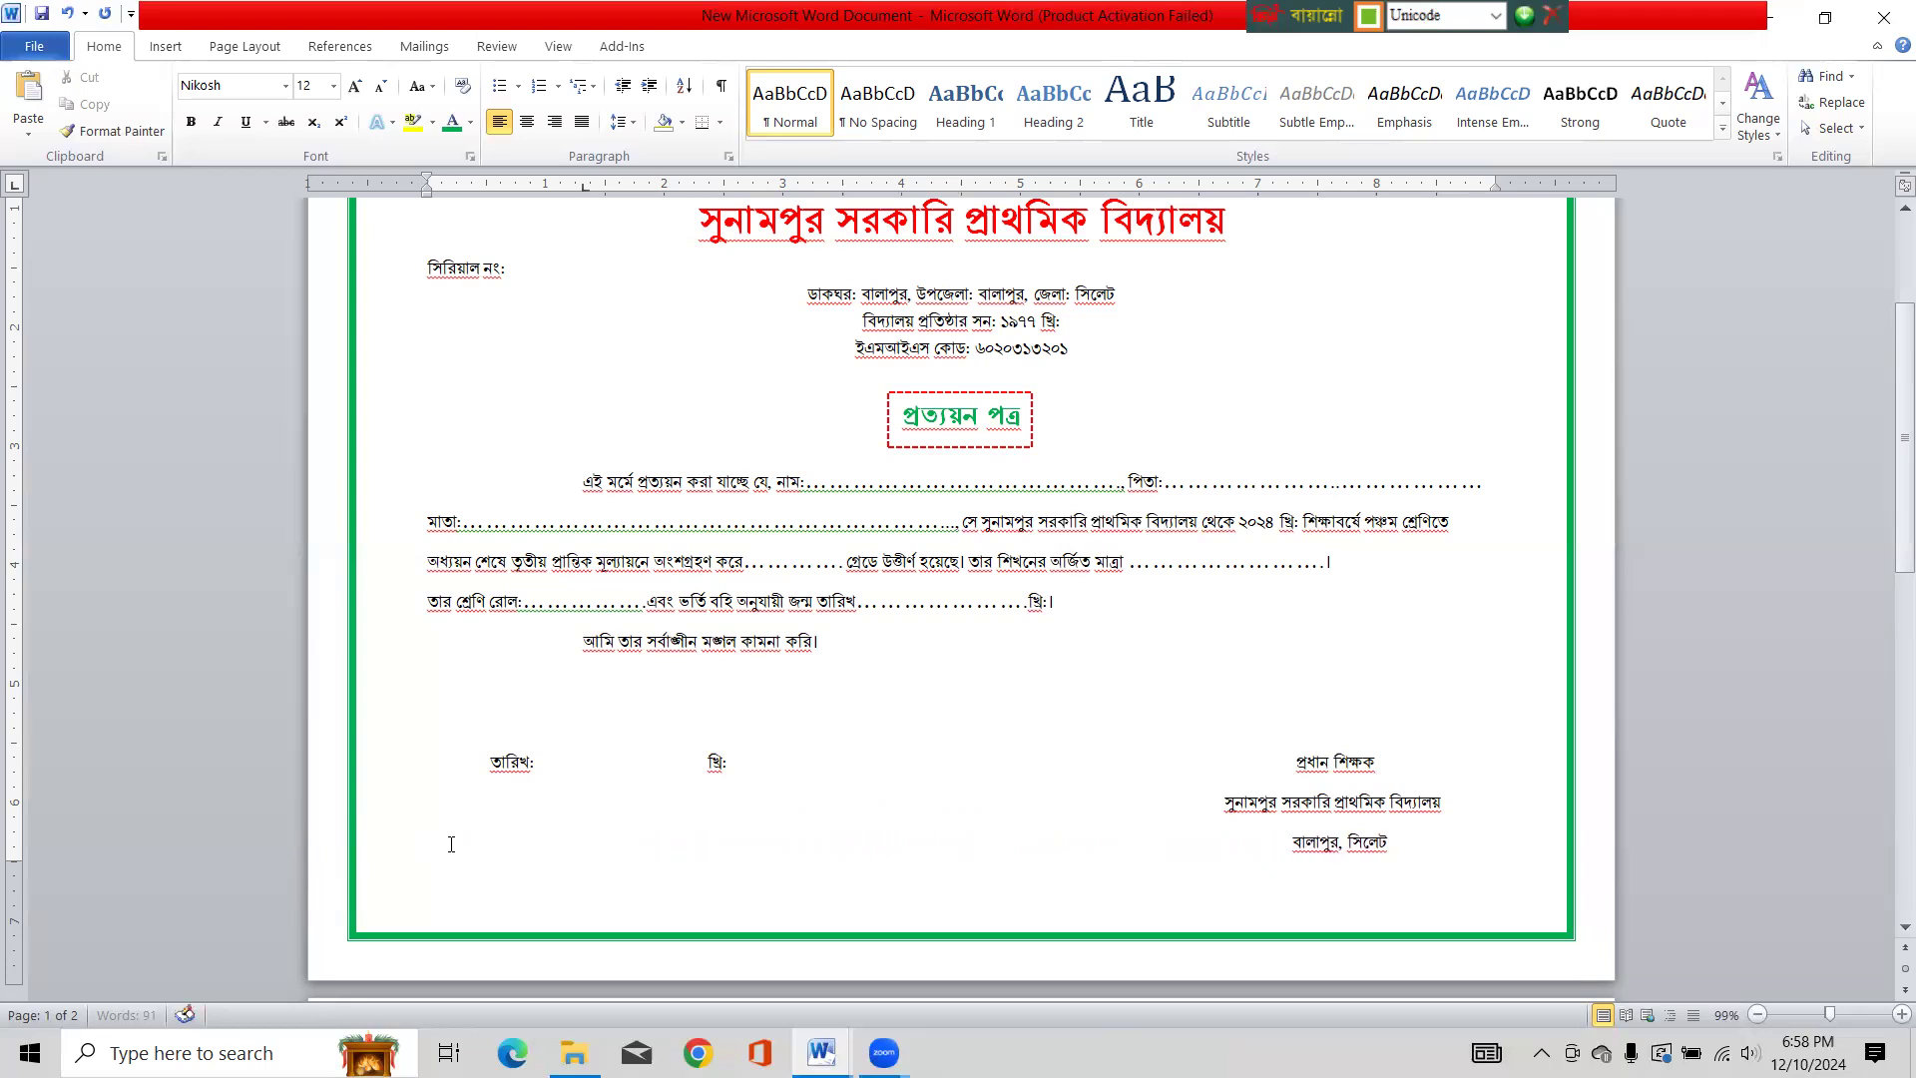
Remove the paragraph spacing after the three lines of the head teacher's signature block
drag(1412, 852, 1296, 764)
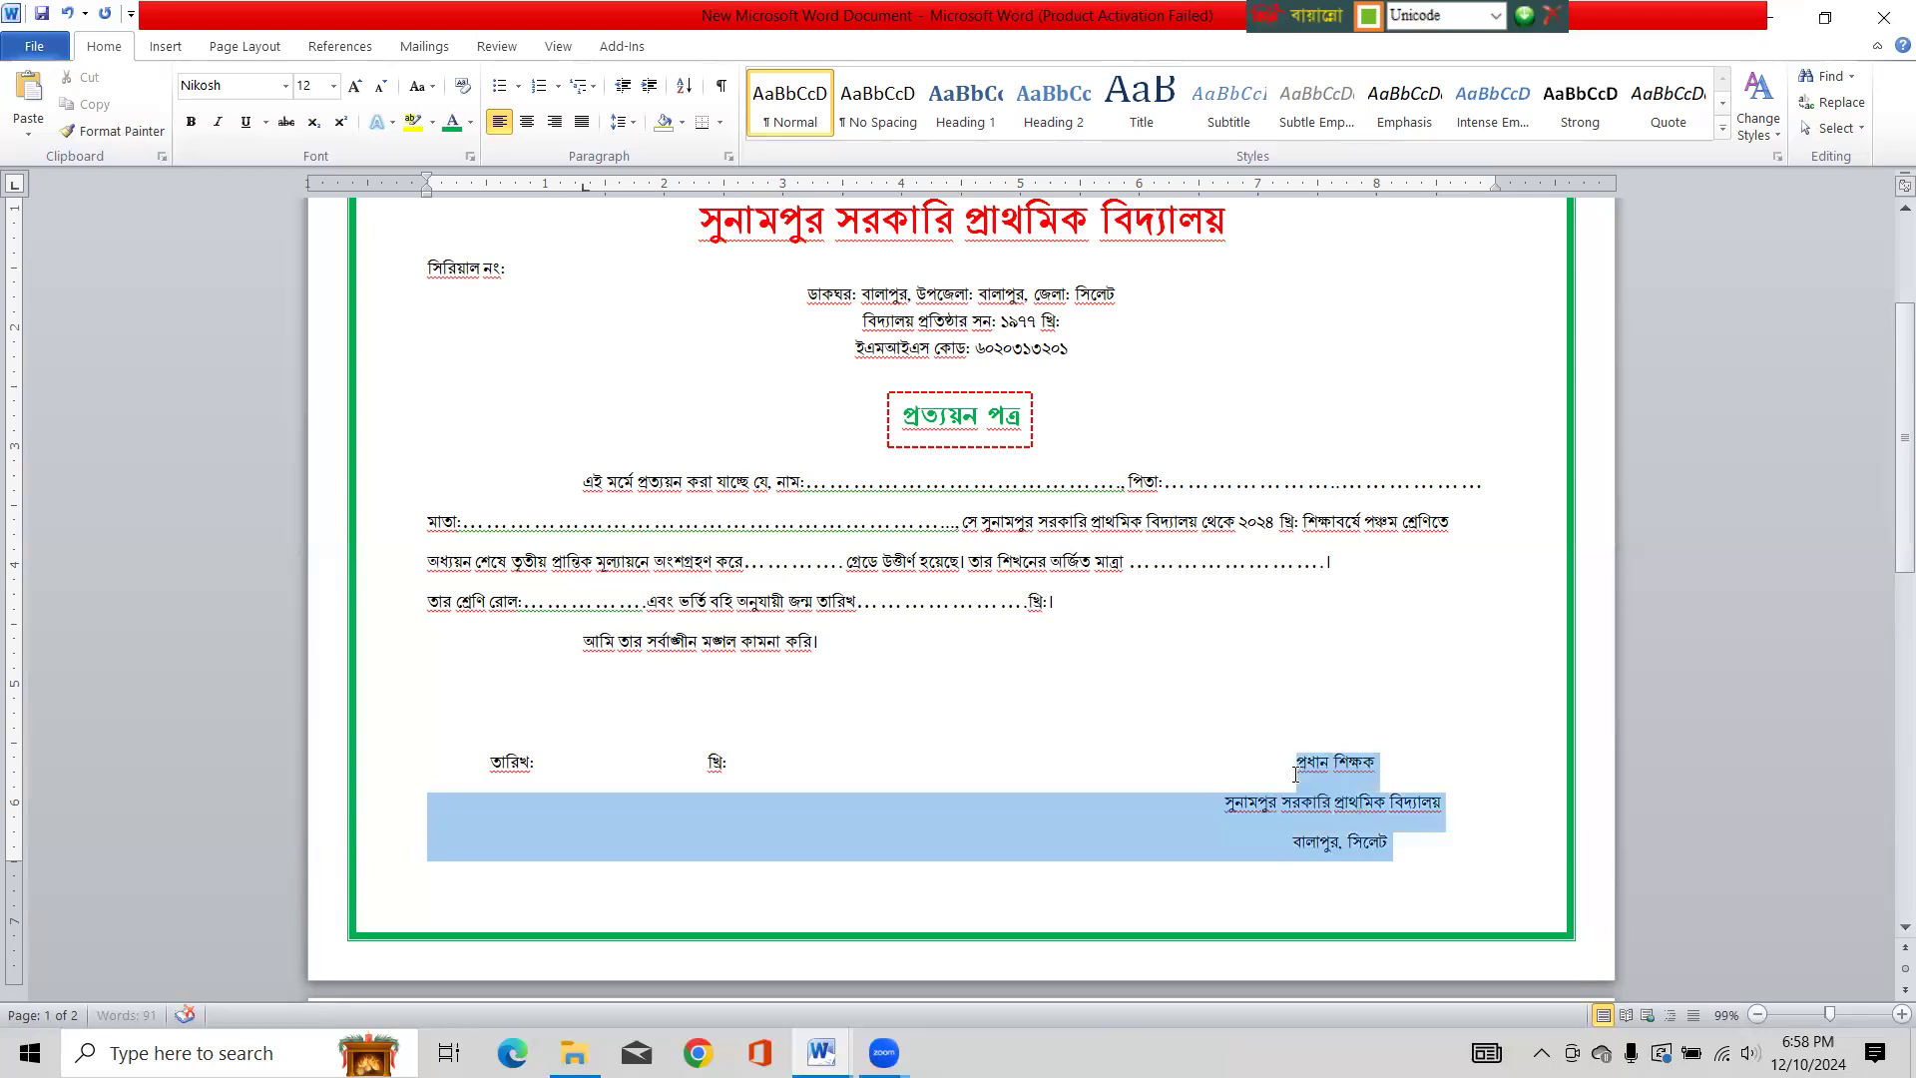
click(263, 47)
click(982, 139)
click(981, 139)
click(1402, 686)
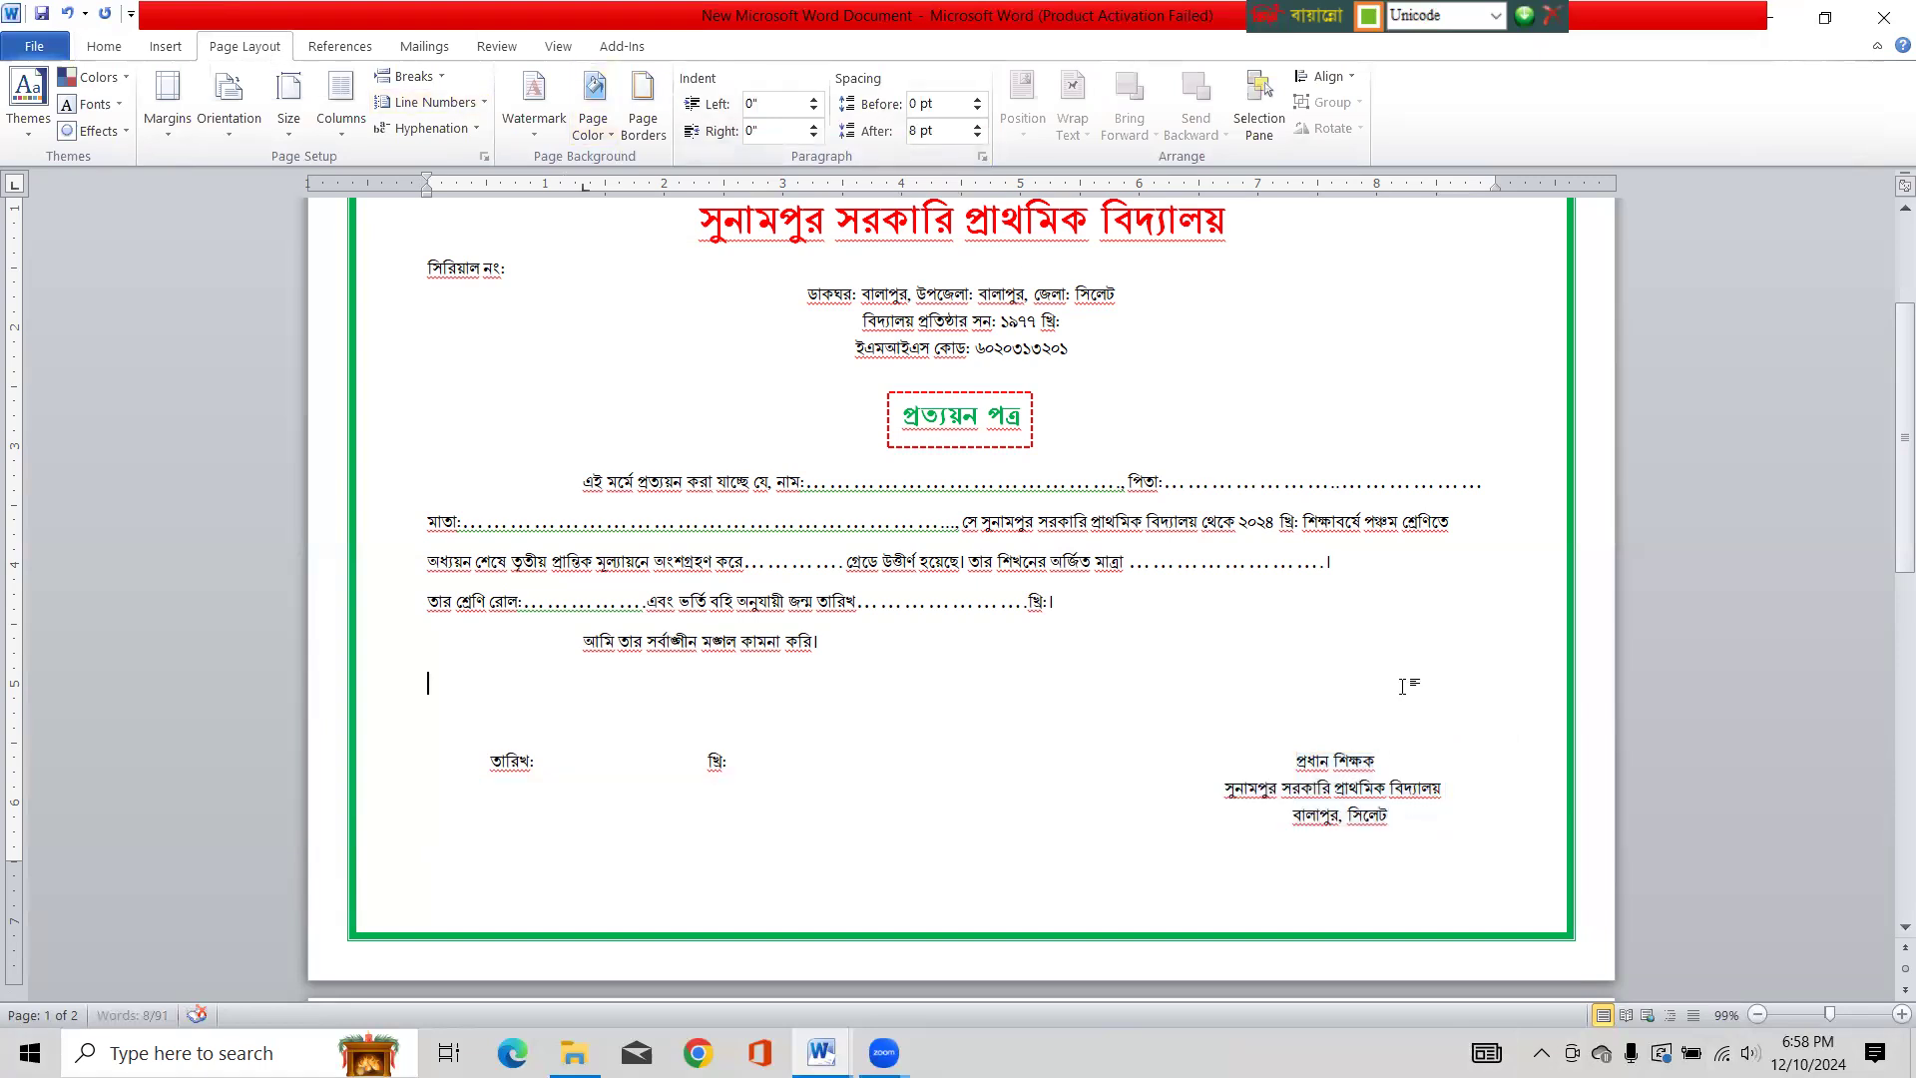
Insert a text box, clear its placeholder text, and place it right of the address lines at about 1.49" high by 3.58" wide
scroll(1360, 710, up, 3)
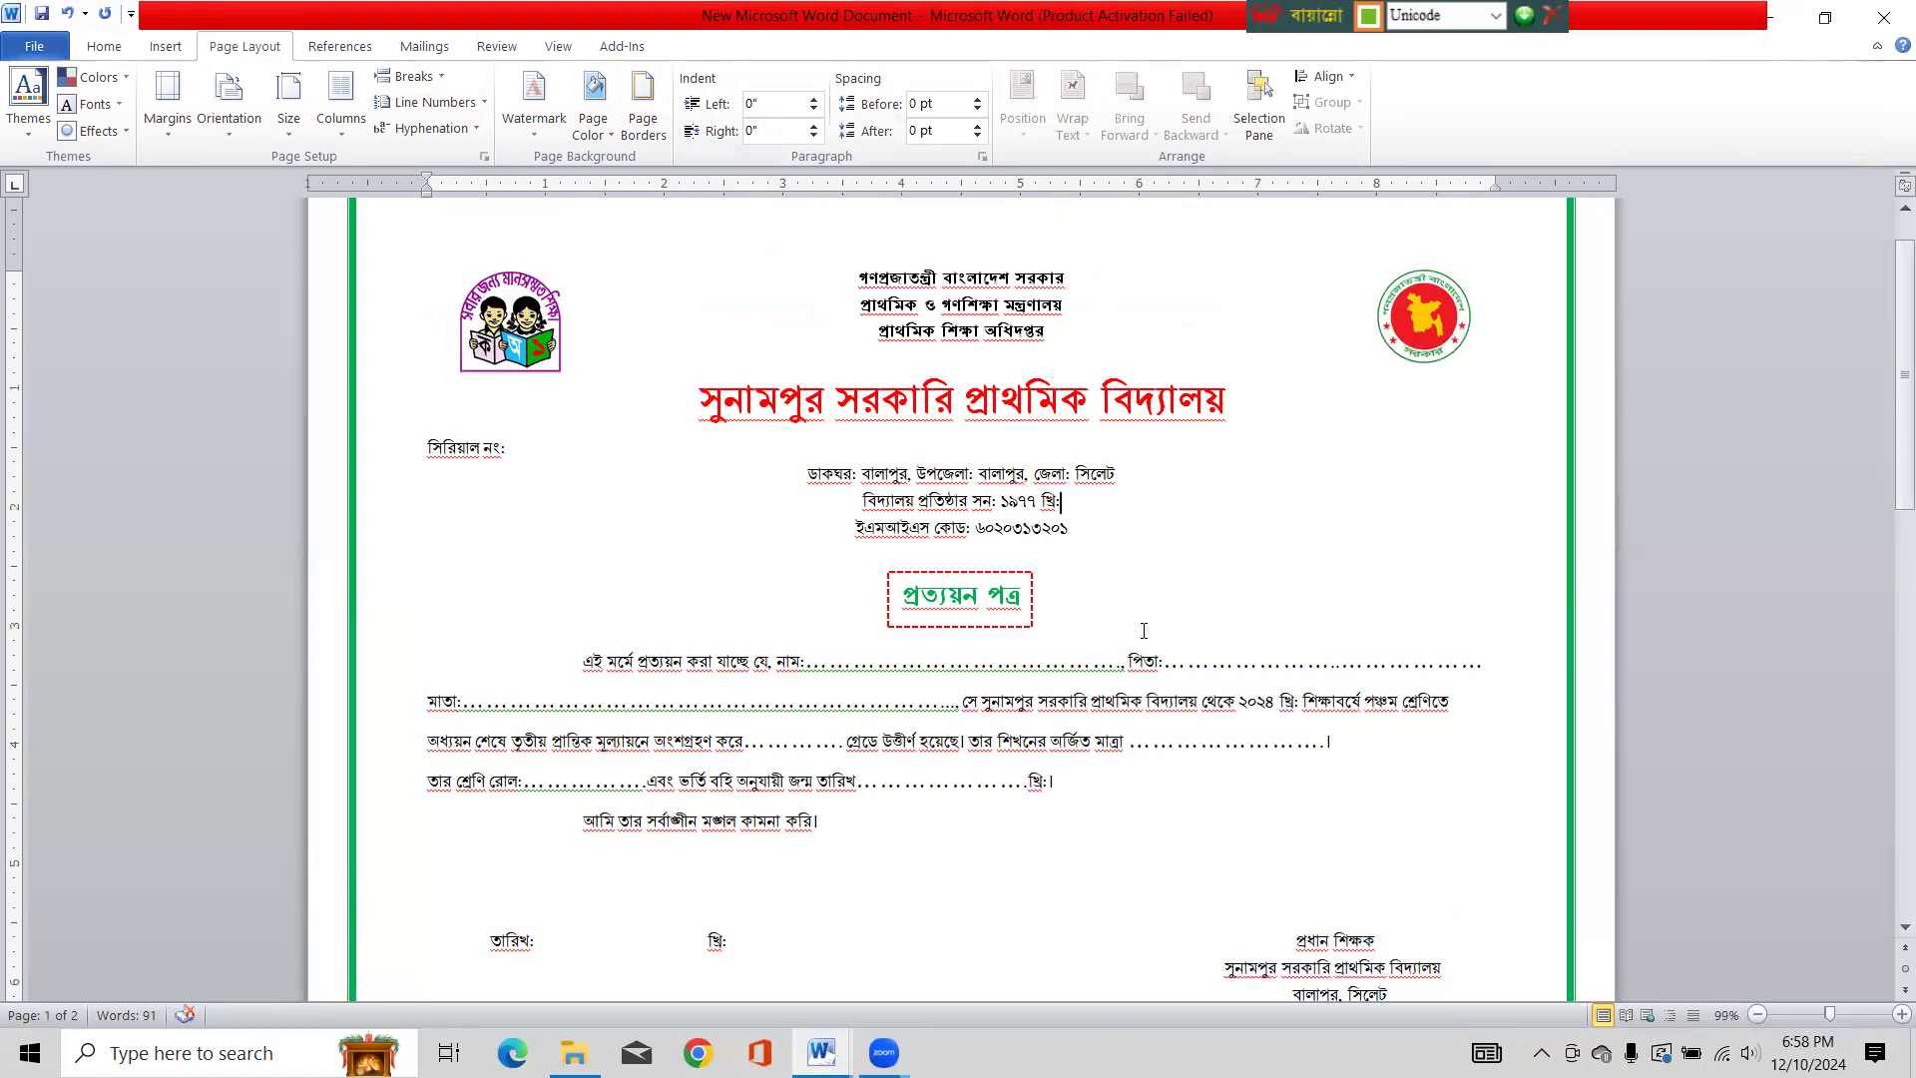
click(1261, 497)
click(183, 50)
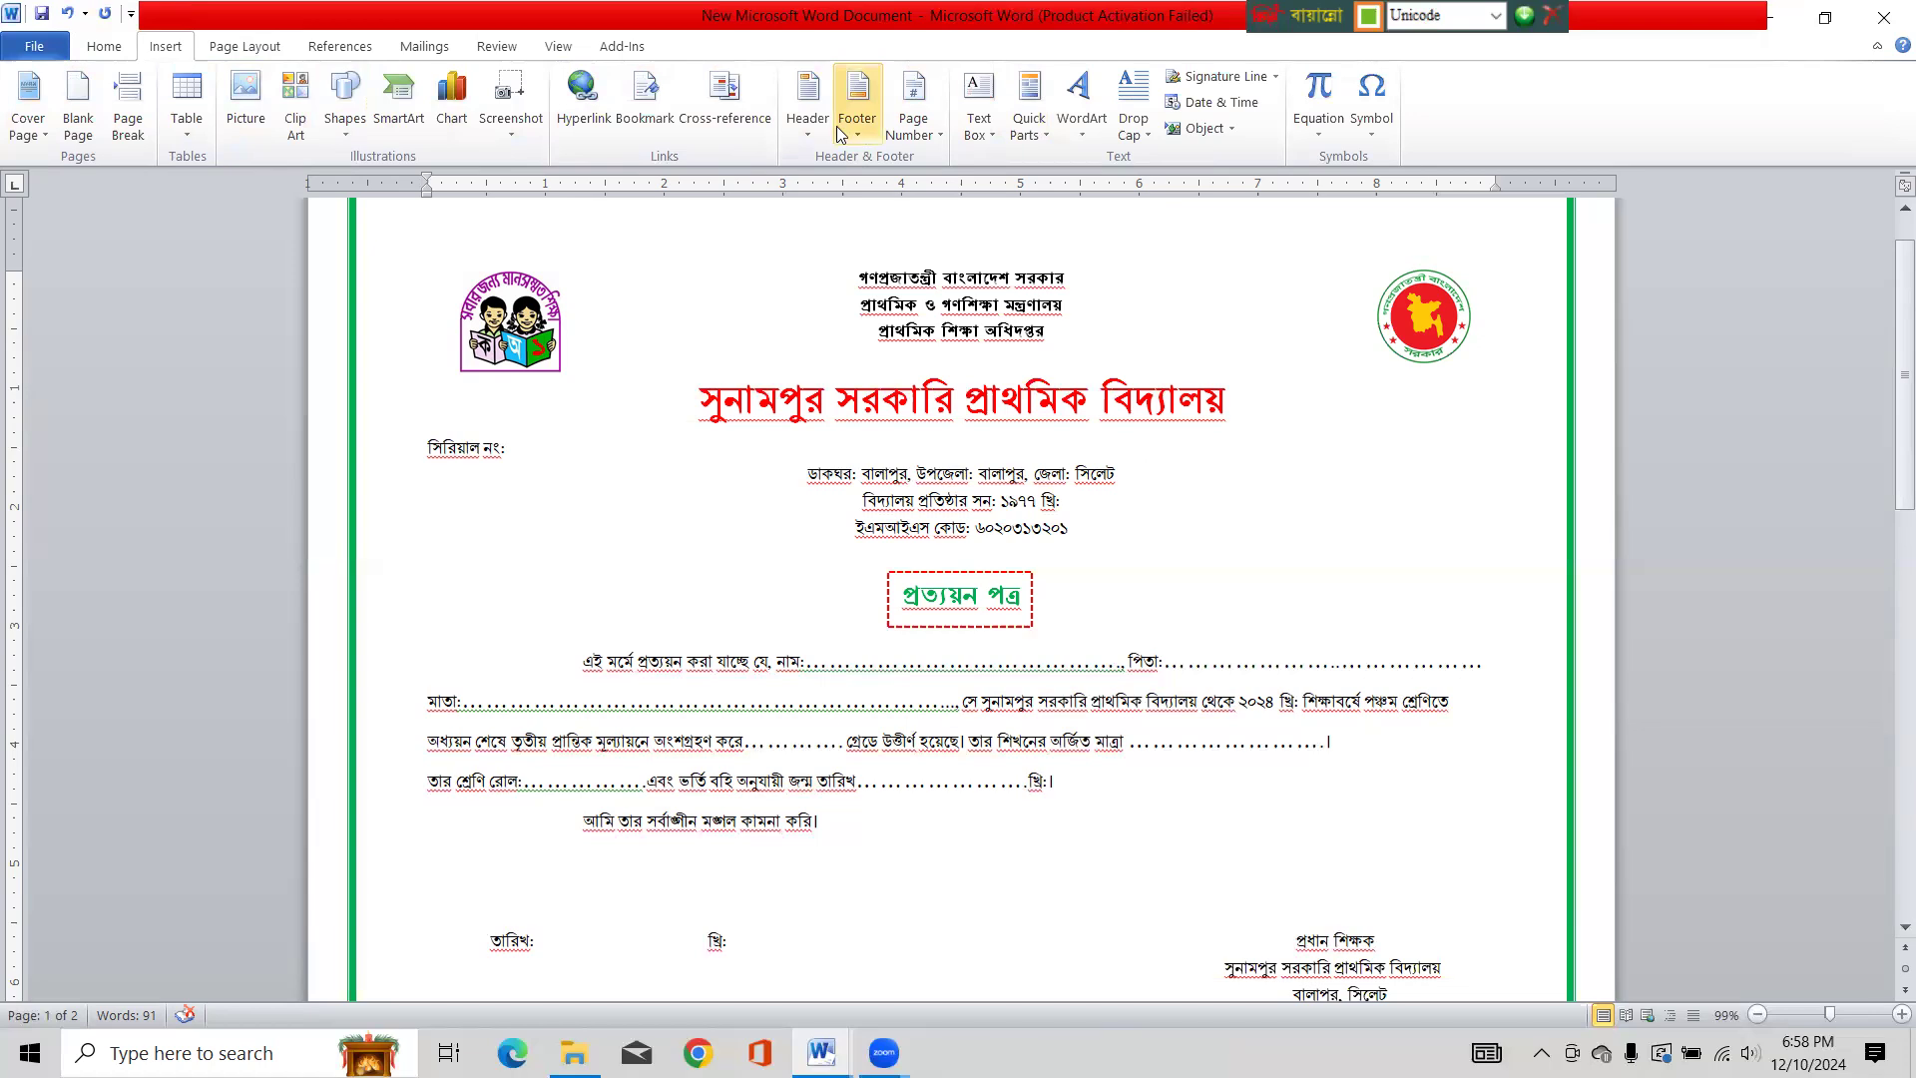
click(978, 107)
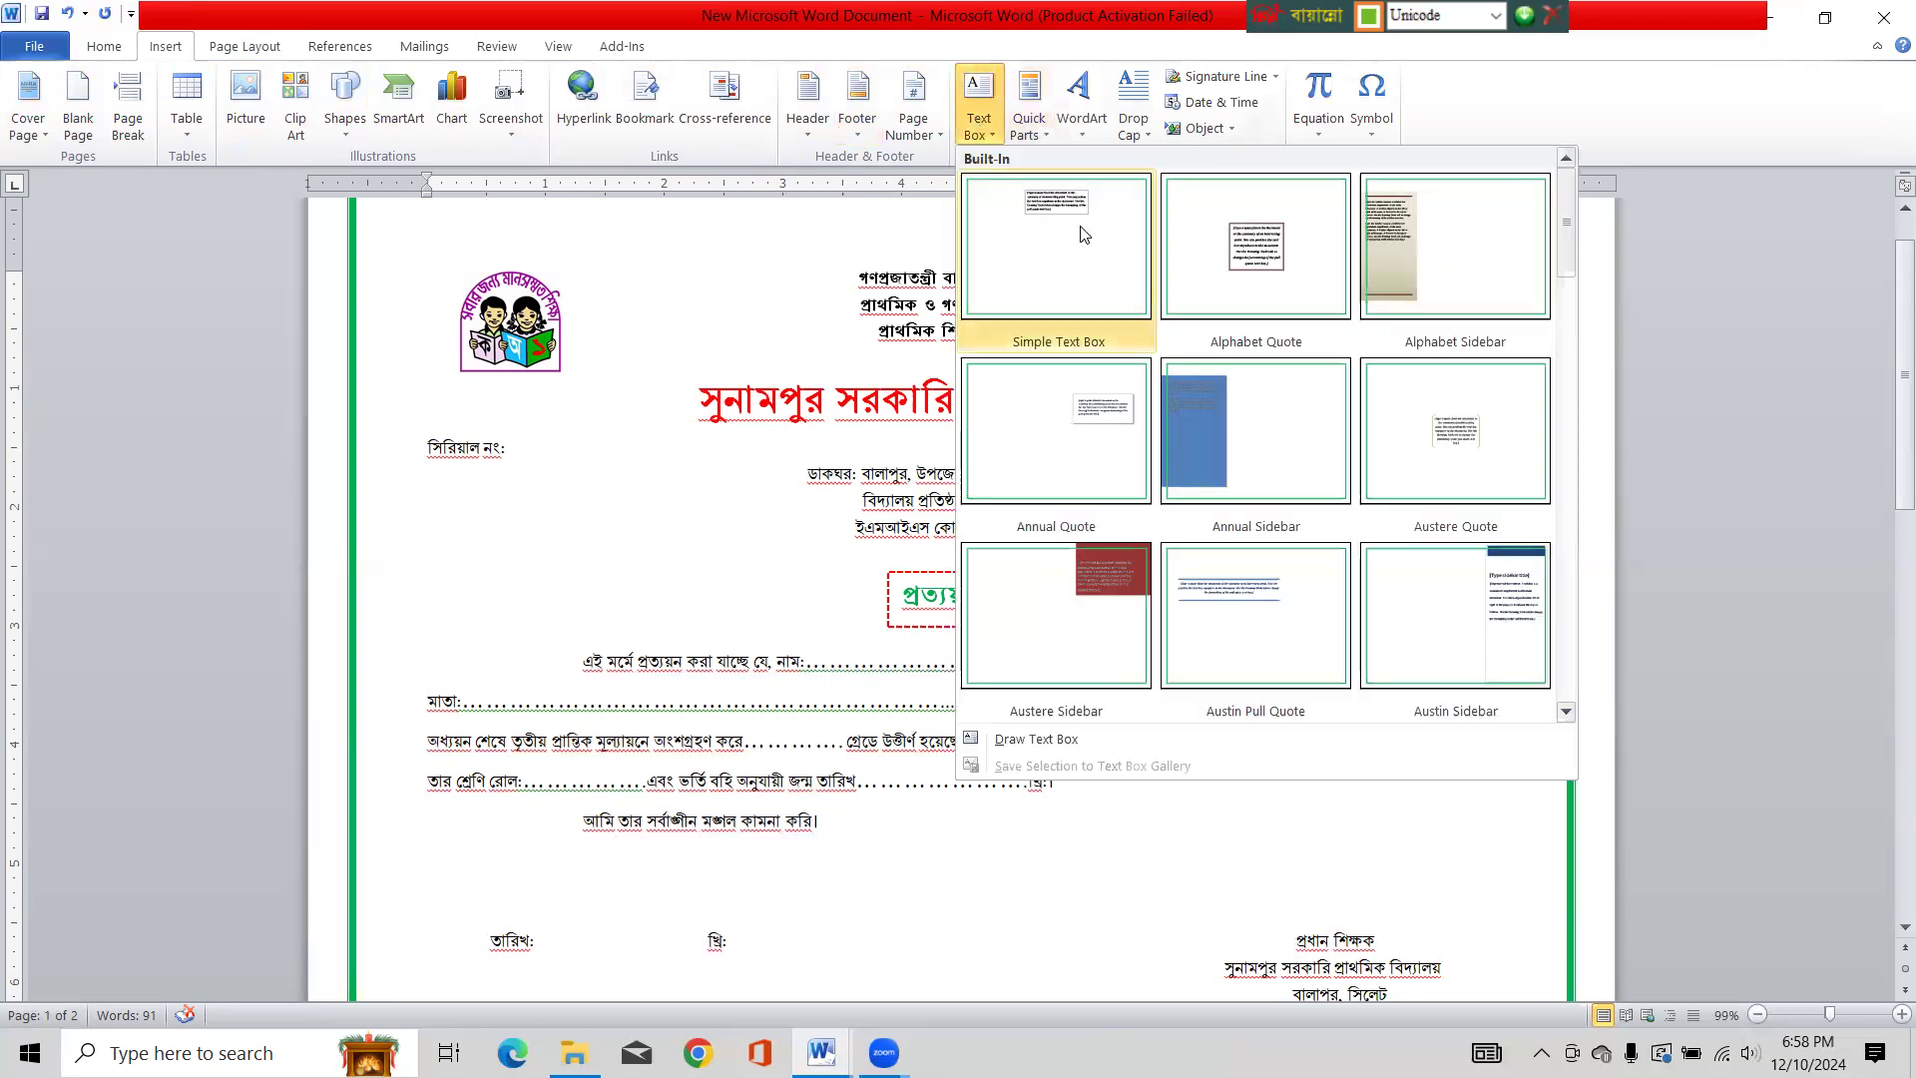
click(1272, 532)
key(Delete)
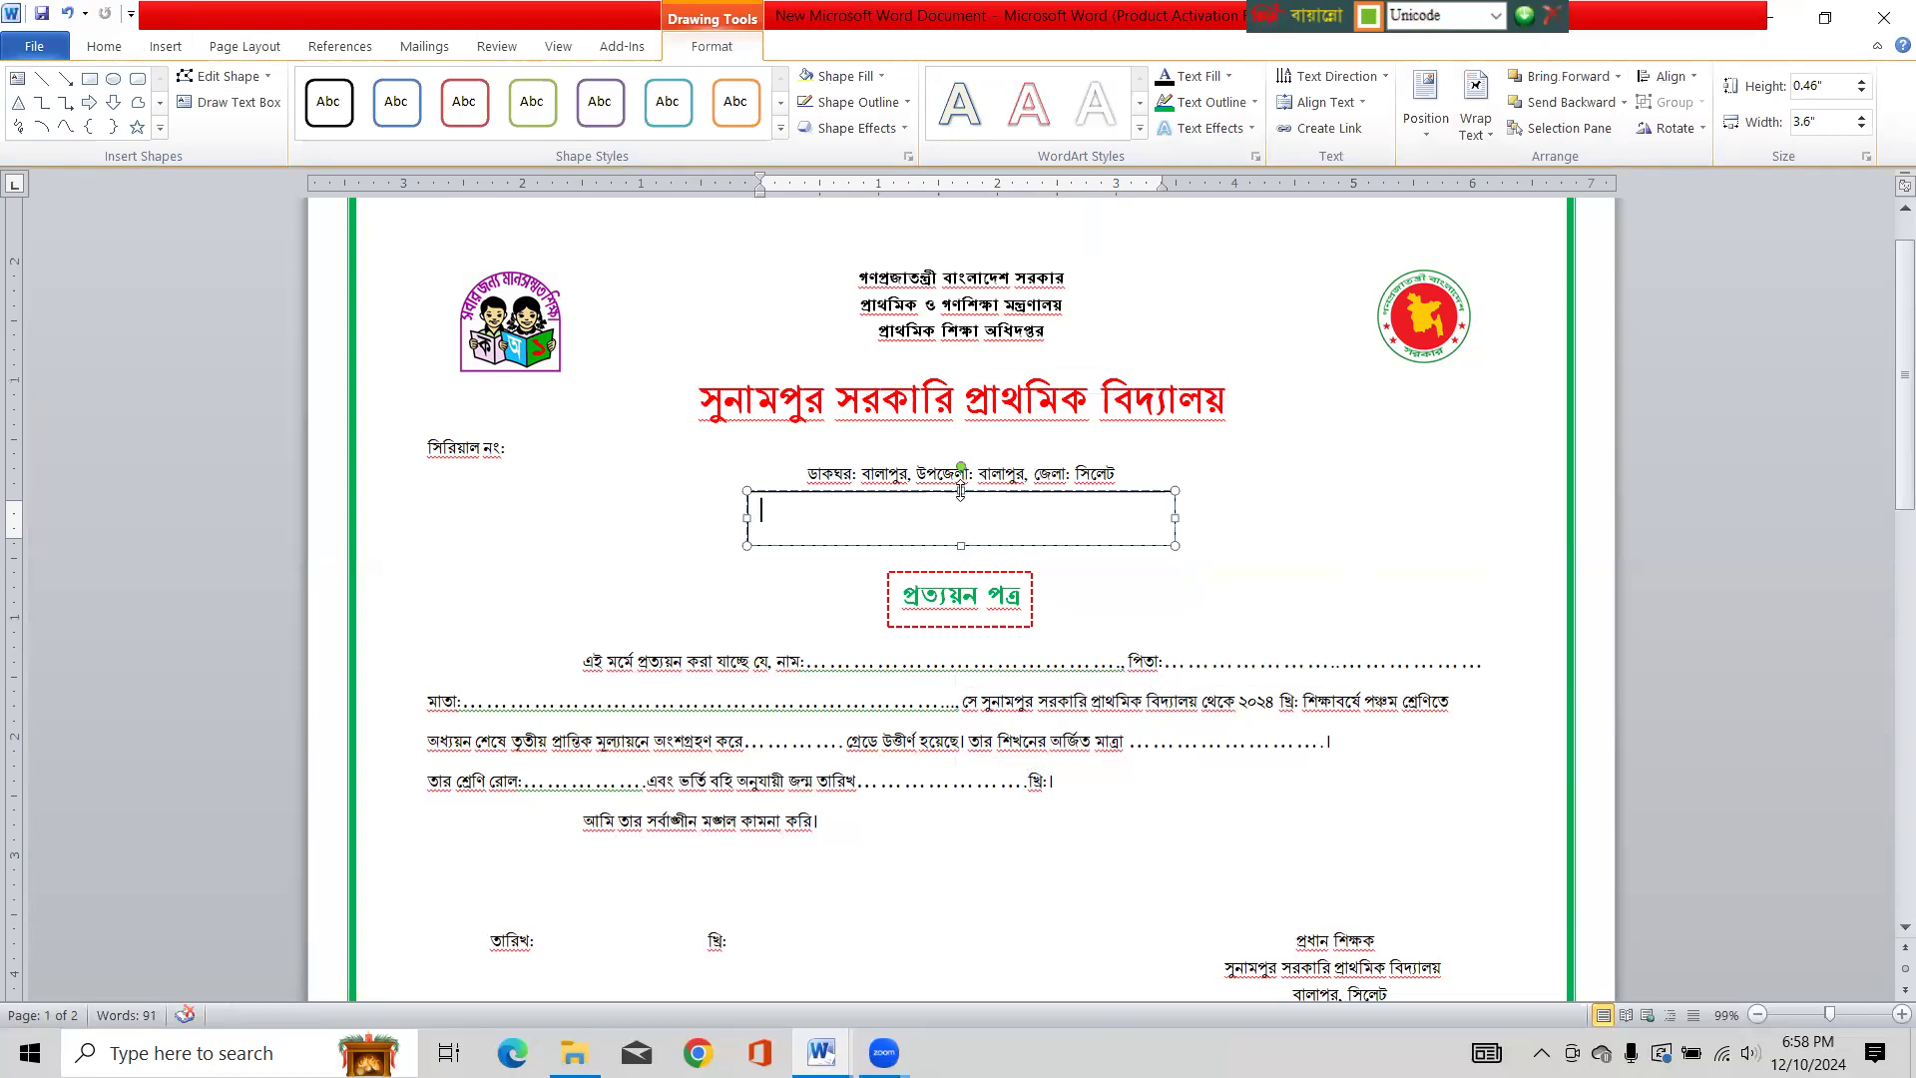
drag(960, 491, 1348, 634)
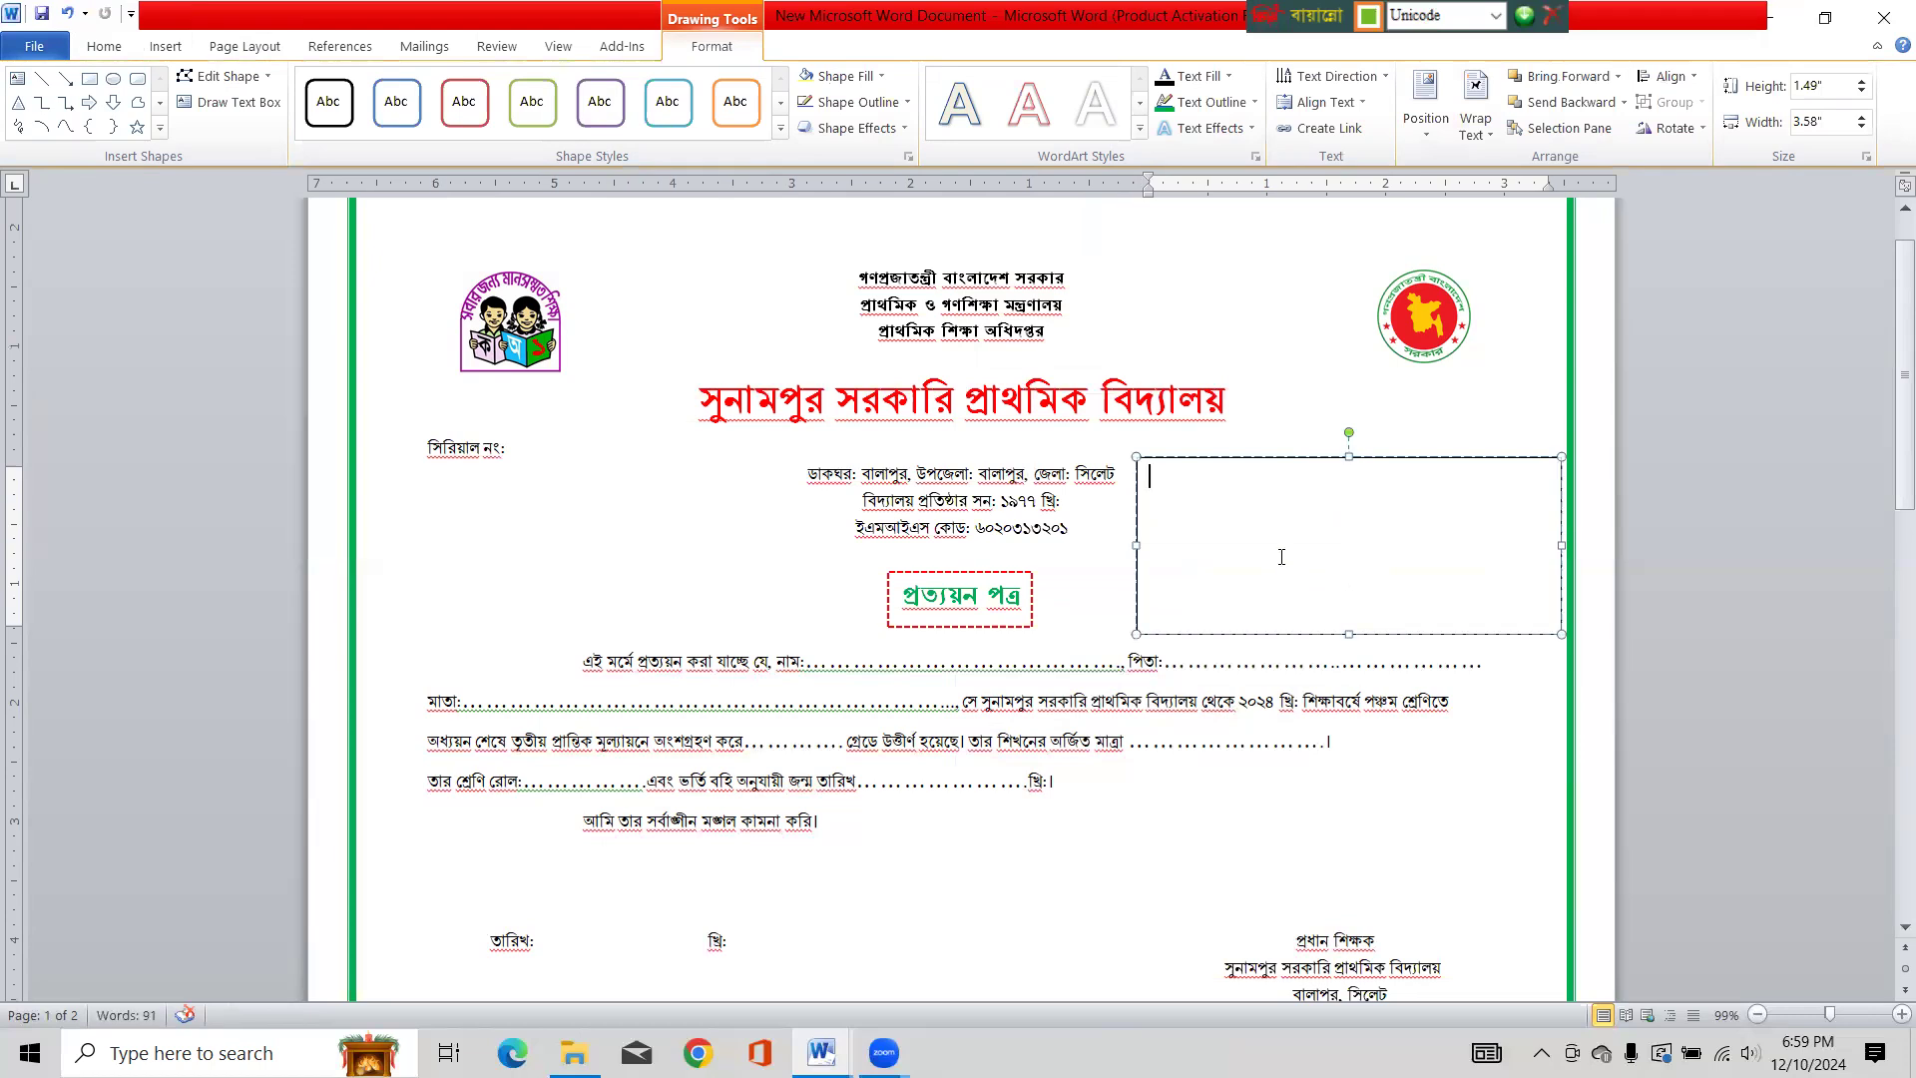
Insert a table with 3 columns and 5 rows inside the text box
click(165, 46)
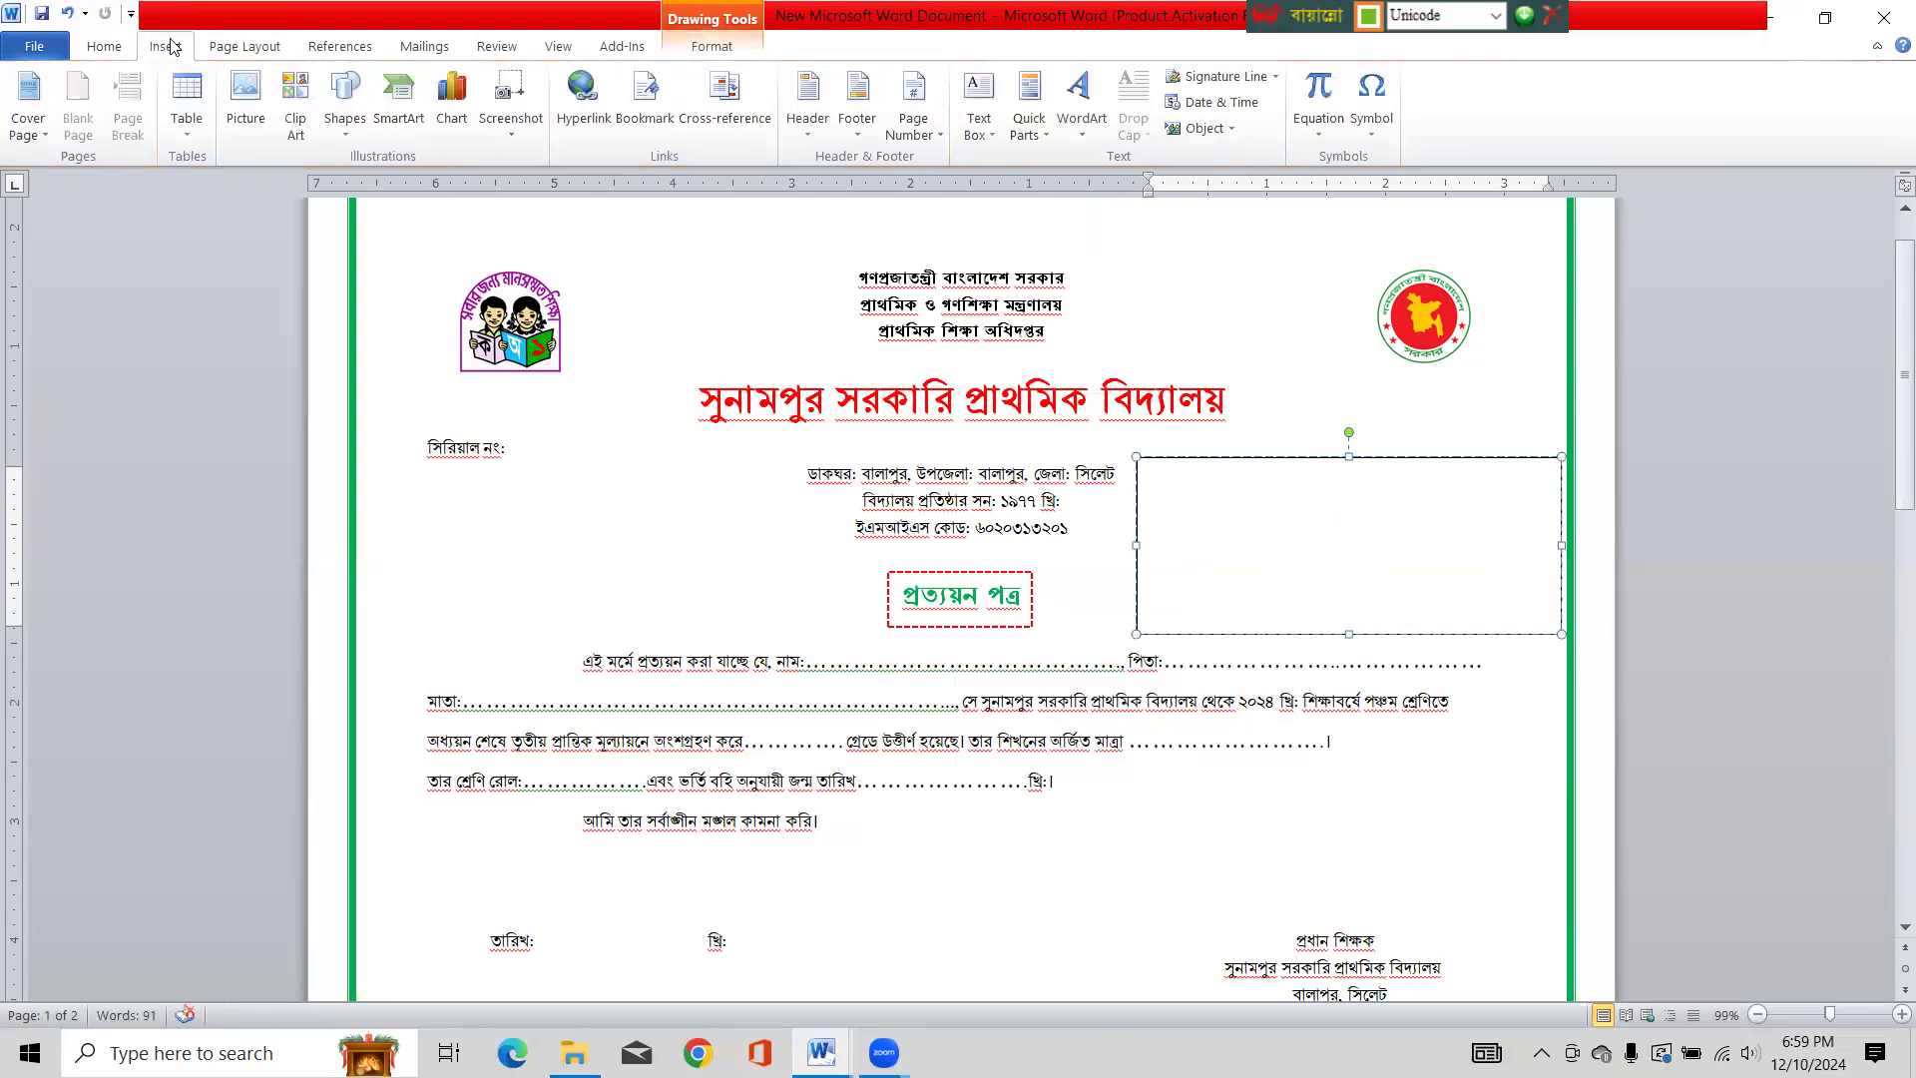
click(187, 105)
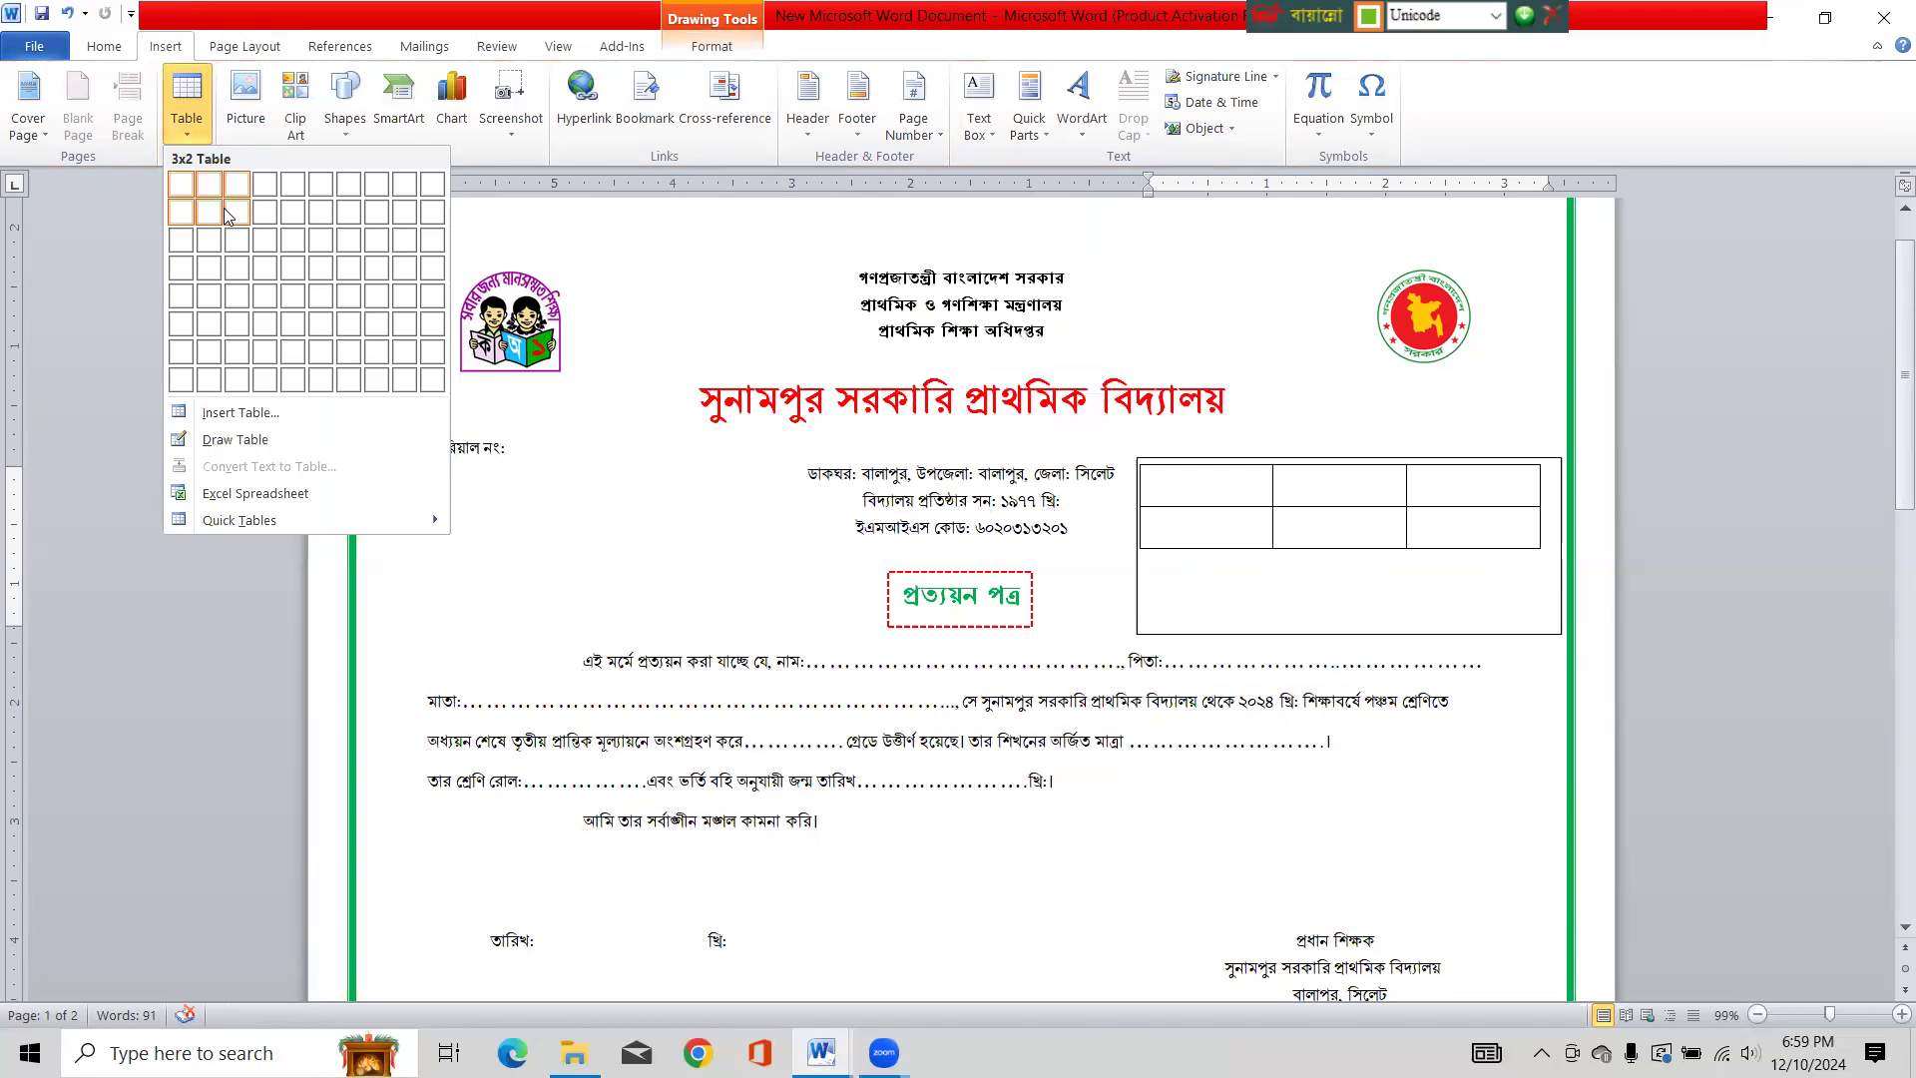
click(238, 296)
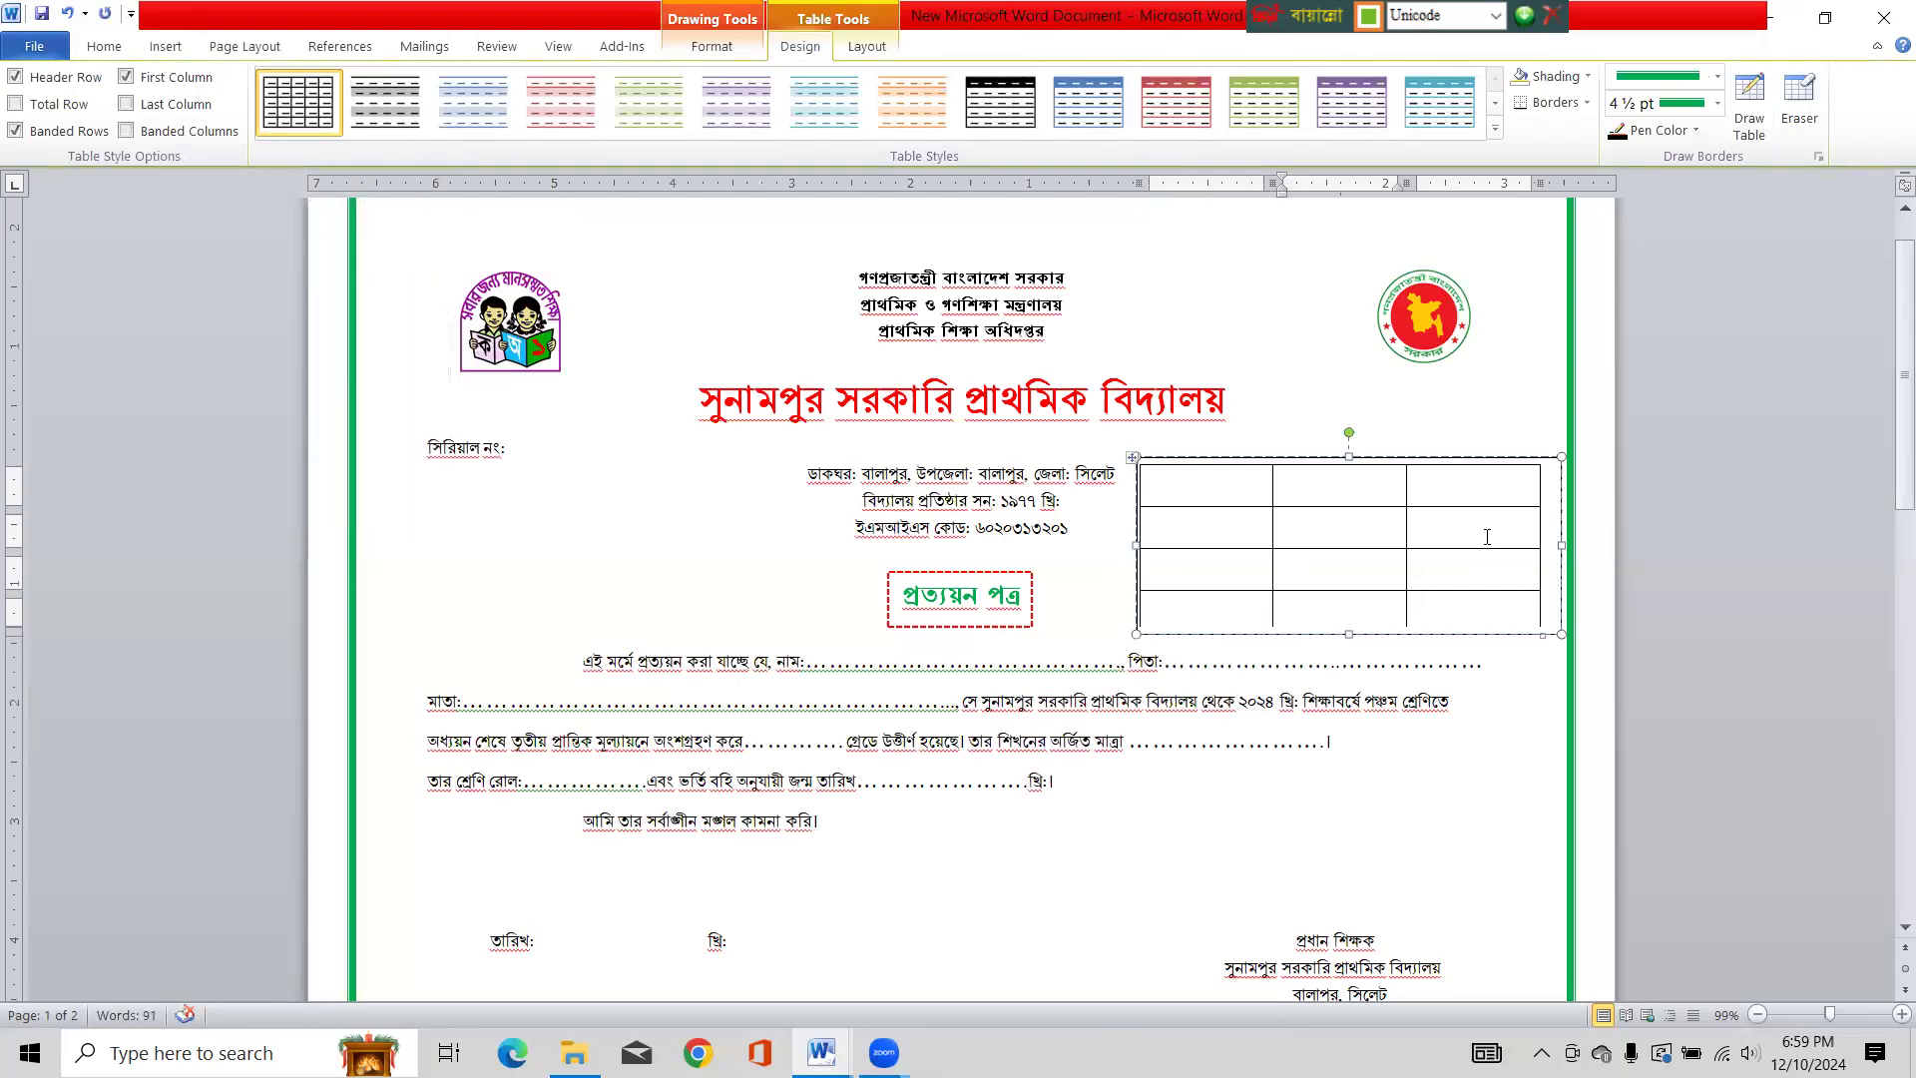
click(1518, 25)
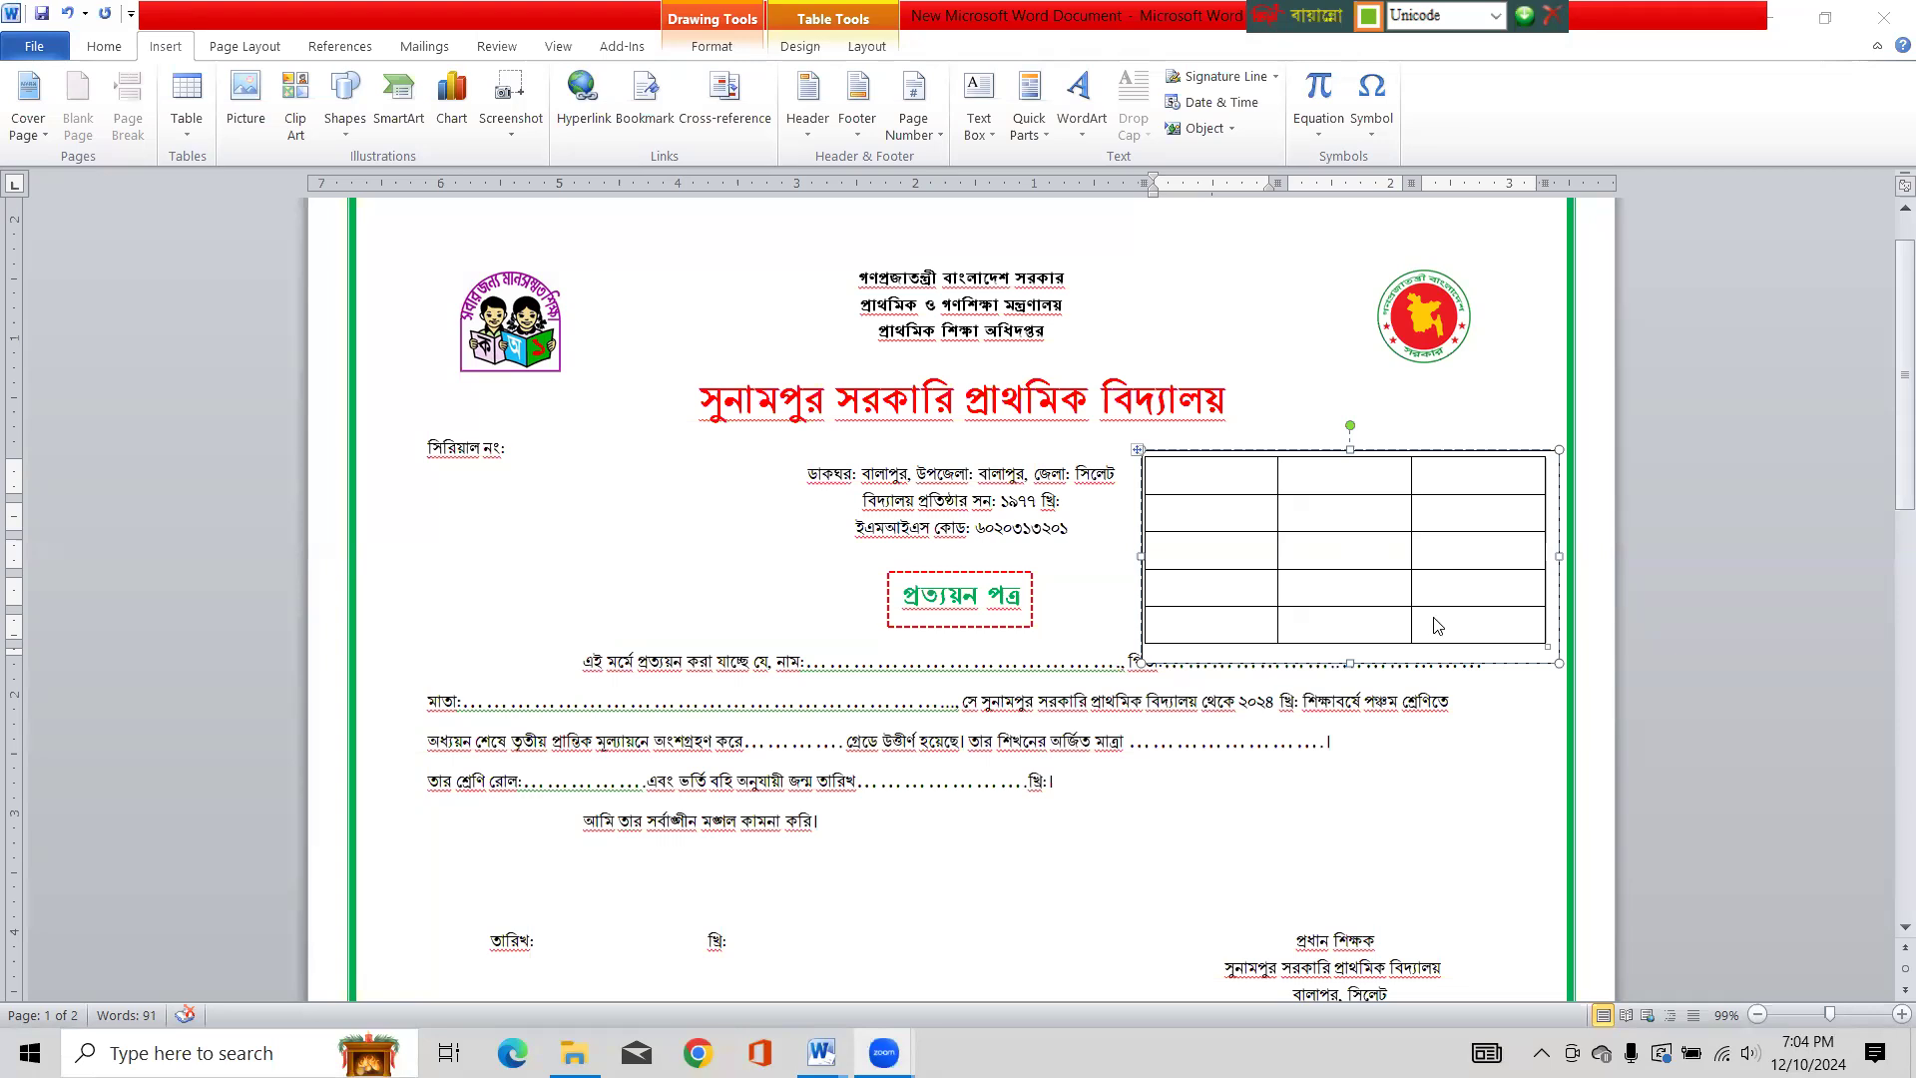
Reduce the font size of all the table's cells until the rows are compact
drag(1413, 611, 1210, 496)
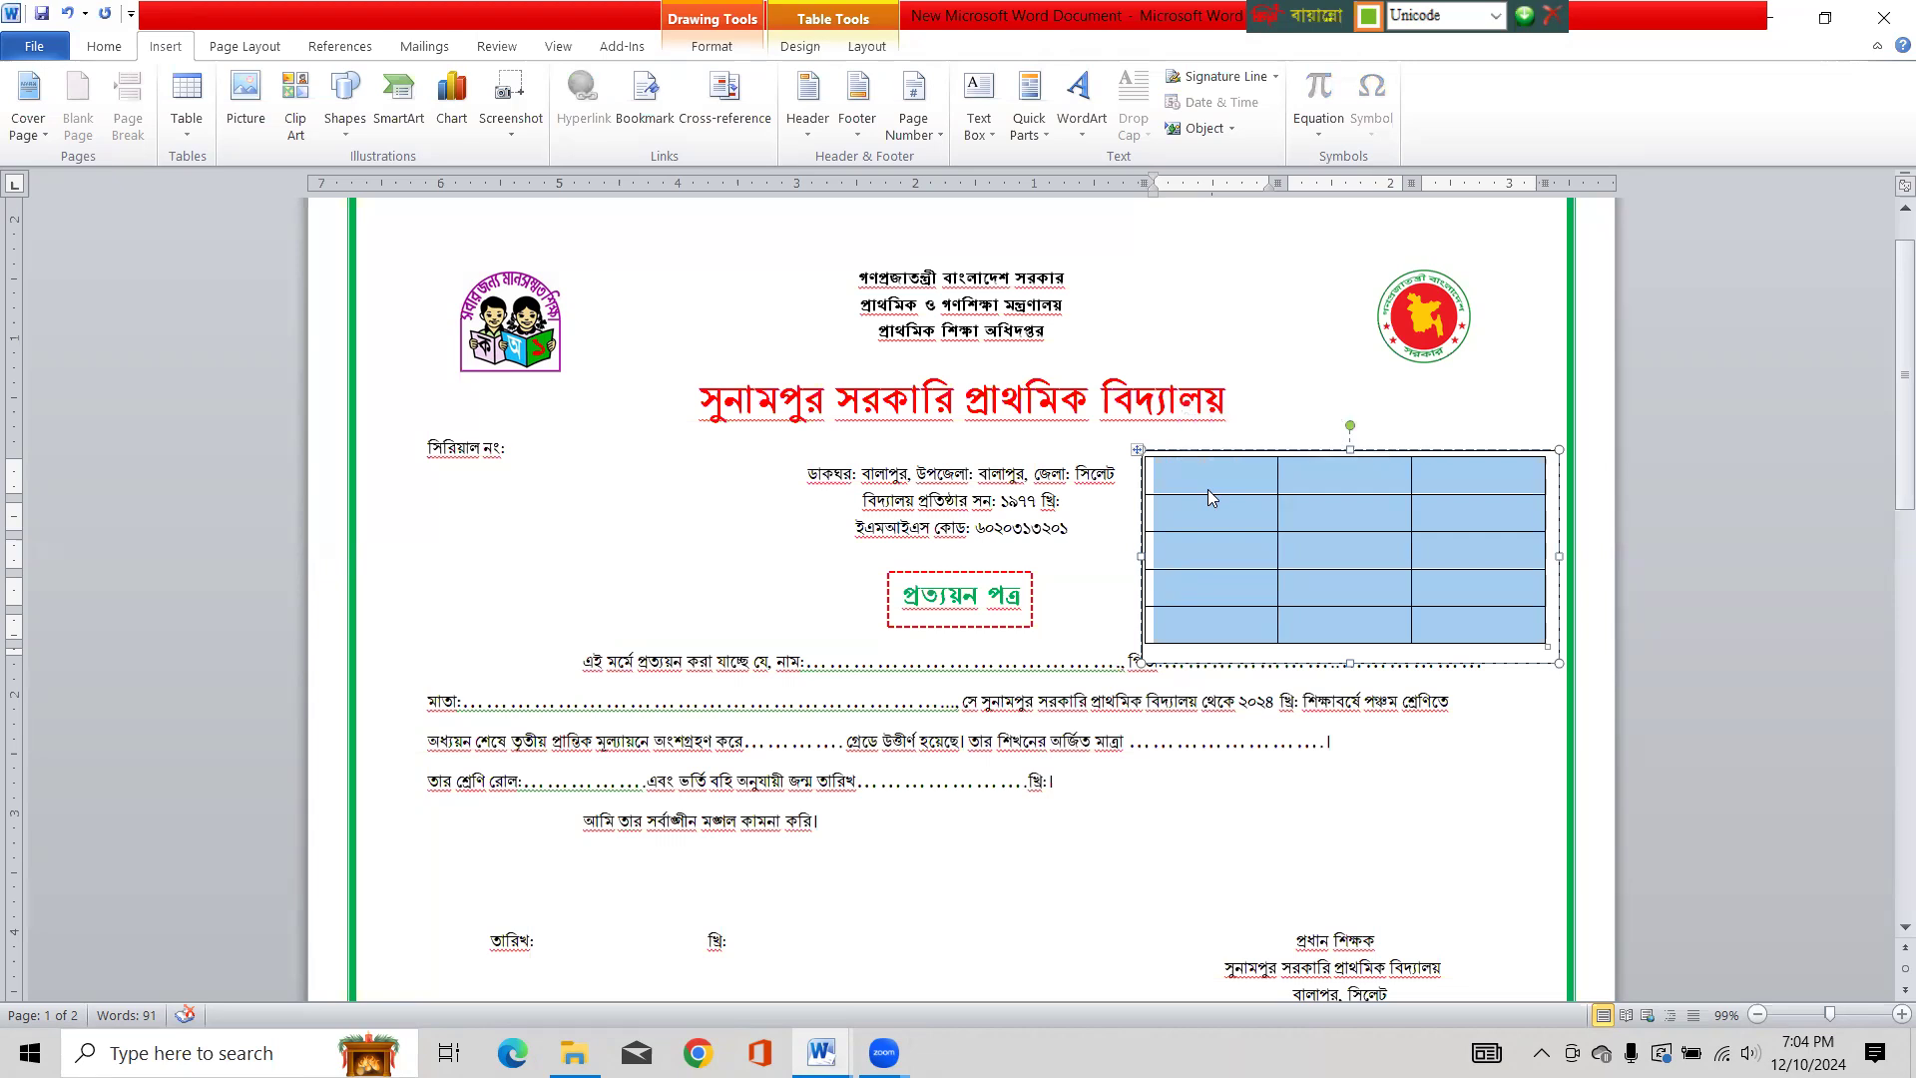
key(ctrl+bracketleft)
key(ctrl+bracketleft)
key(ctrl+bracketleft)
key(ctrl+bracketleft)
key(ctrl+bracketleft)
key(ctrl+bracketleft)
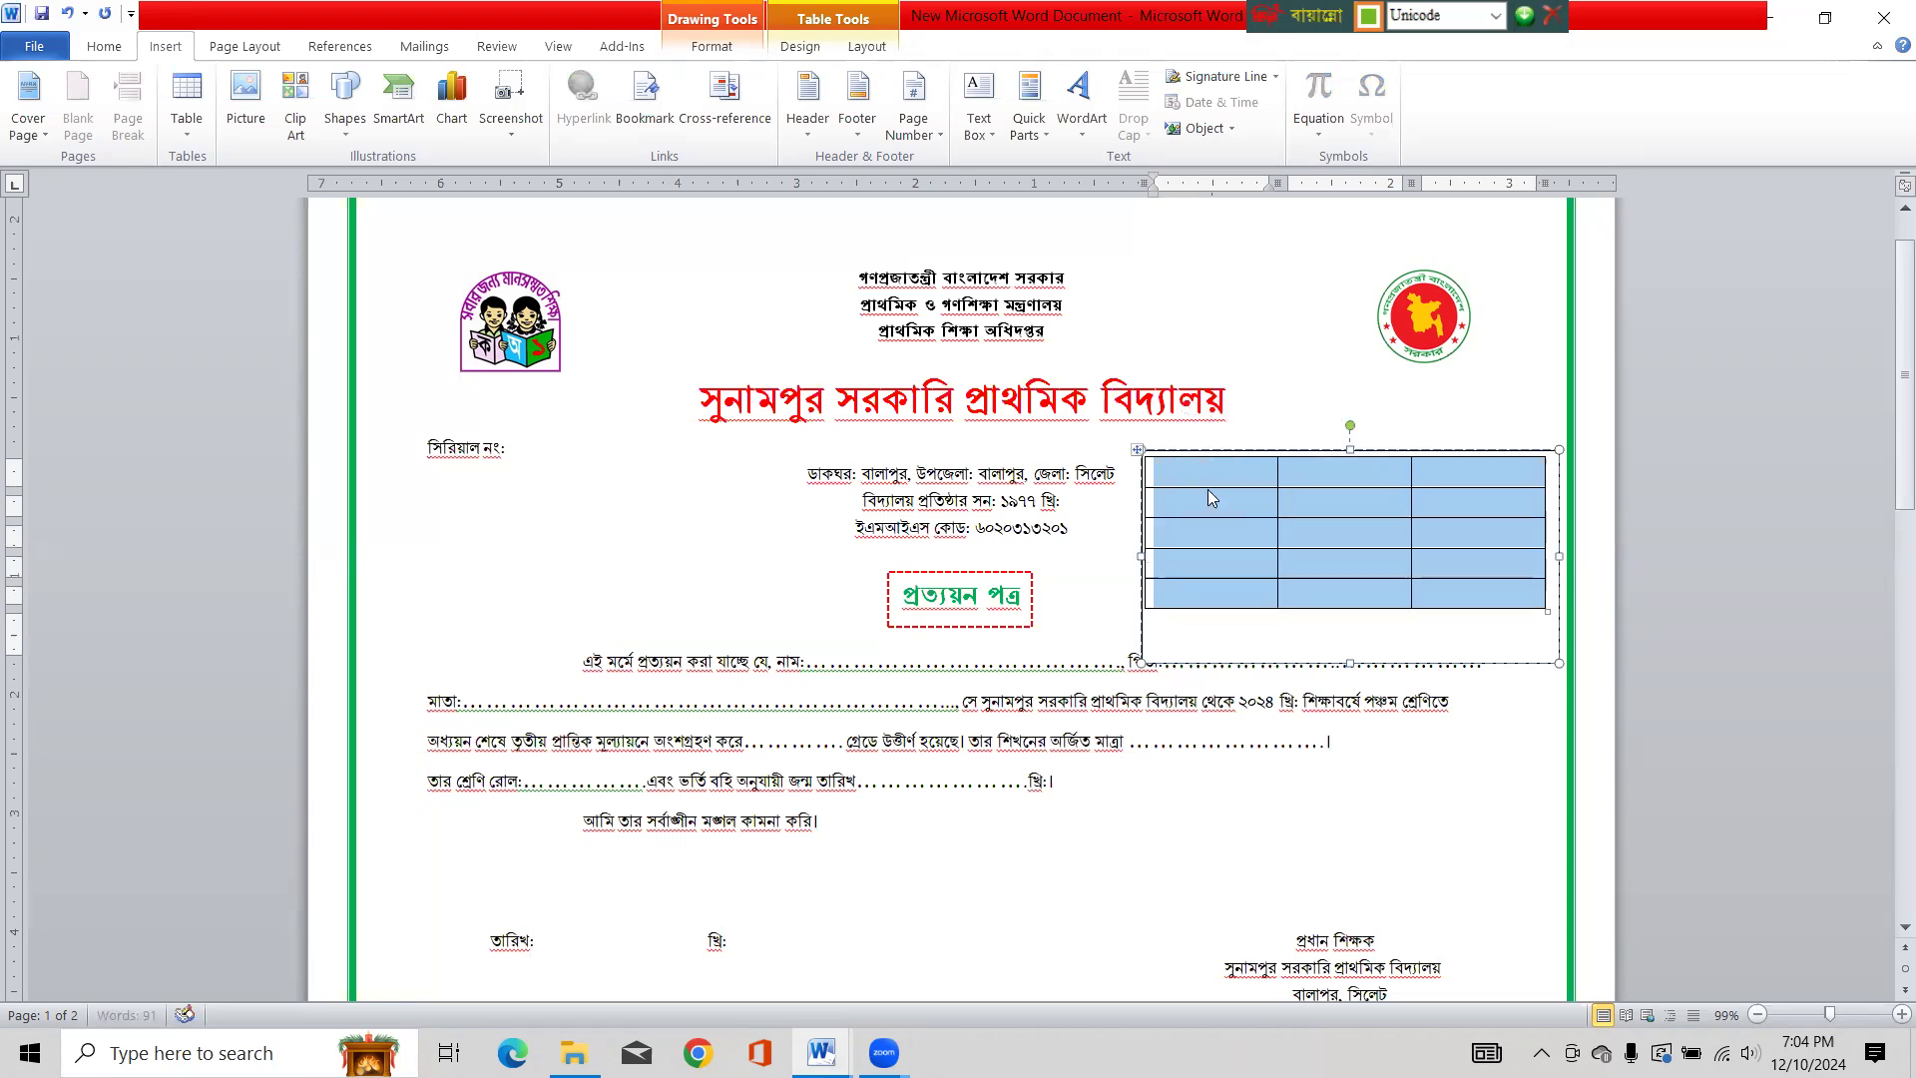
key(ctrl+bracketleft)
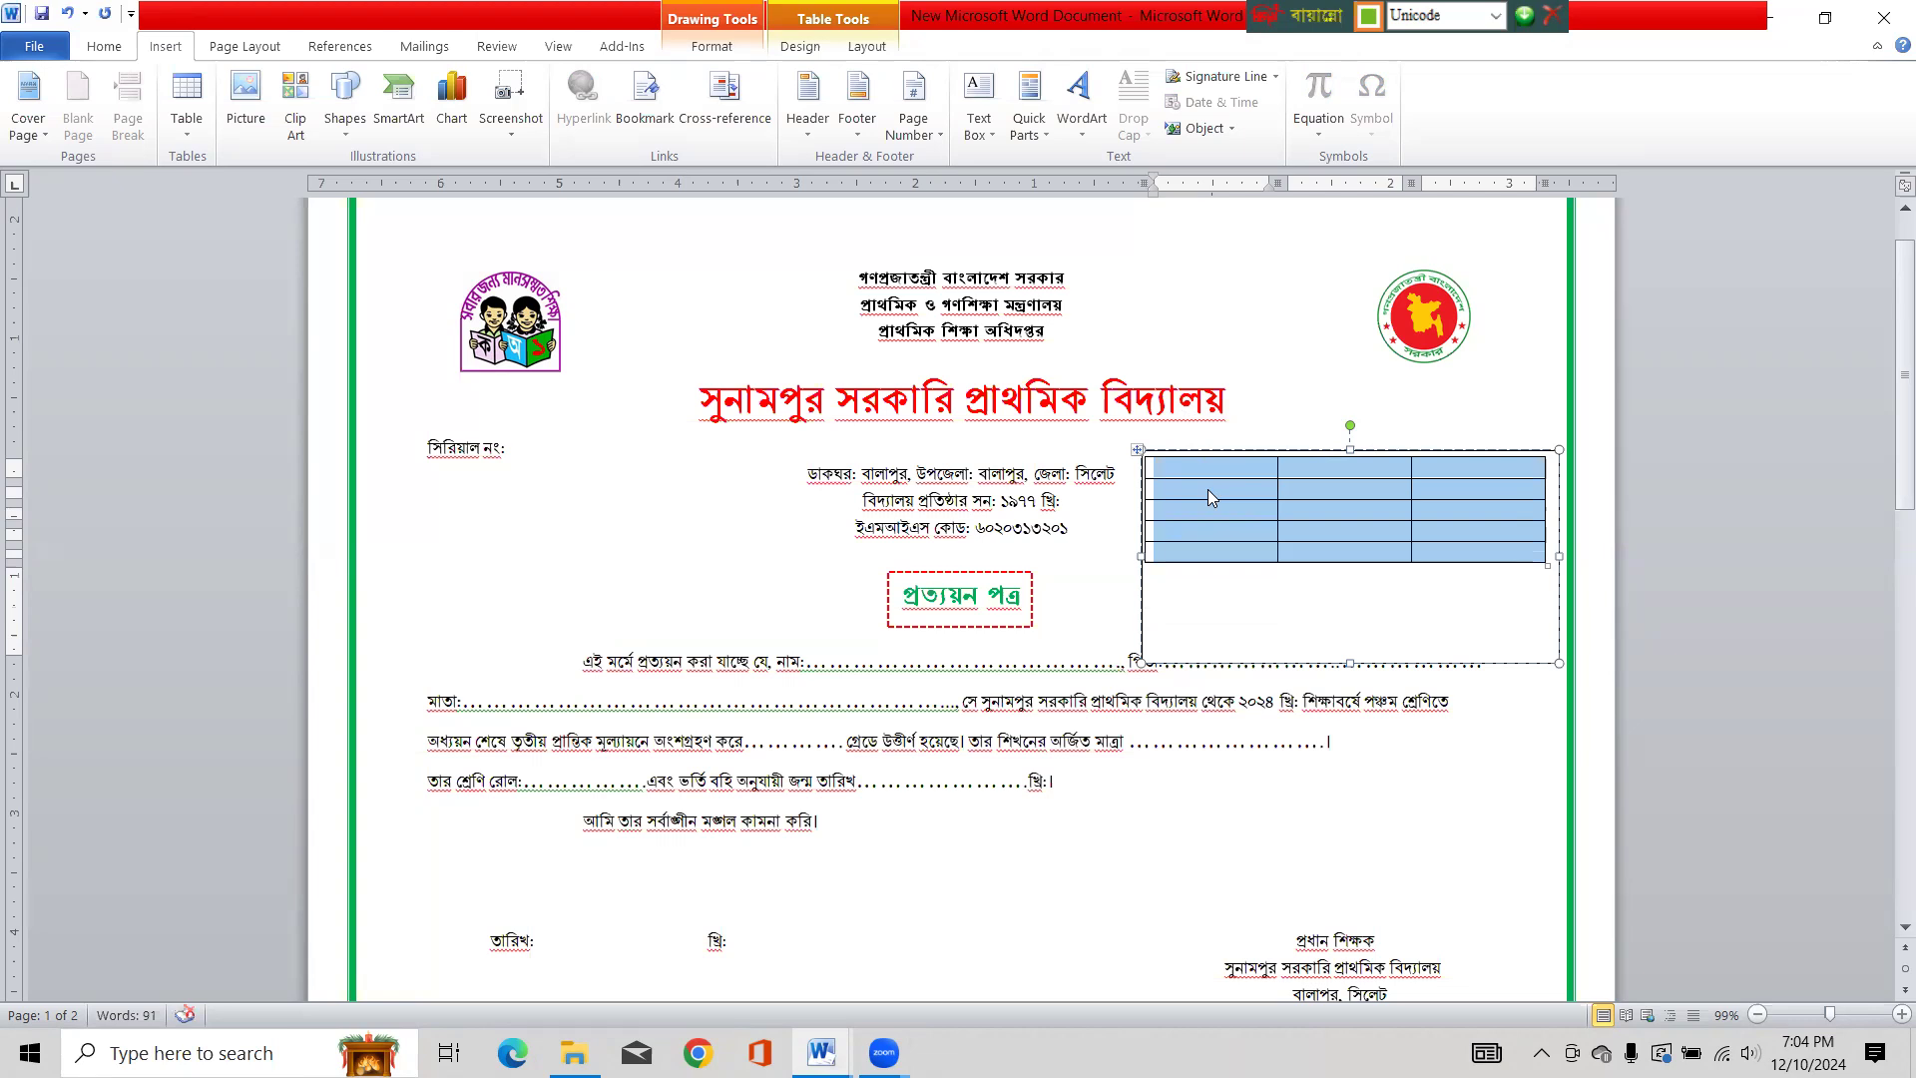
Try a larger font size in the first cell of the table's second row
click(1232, 493)
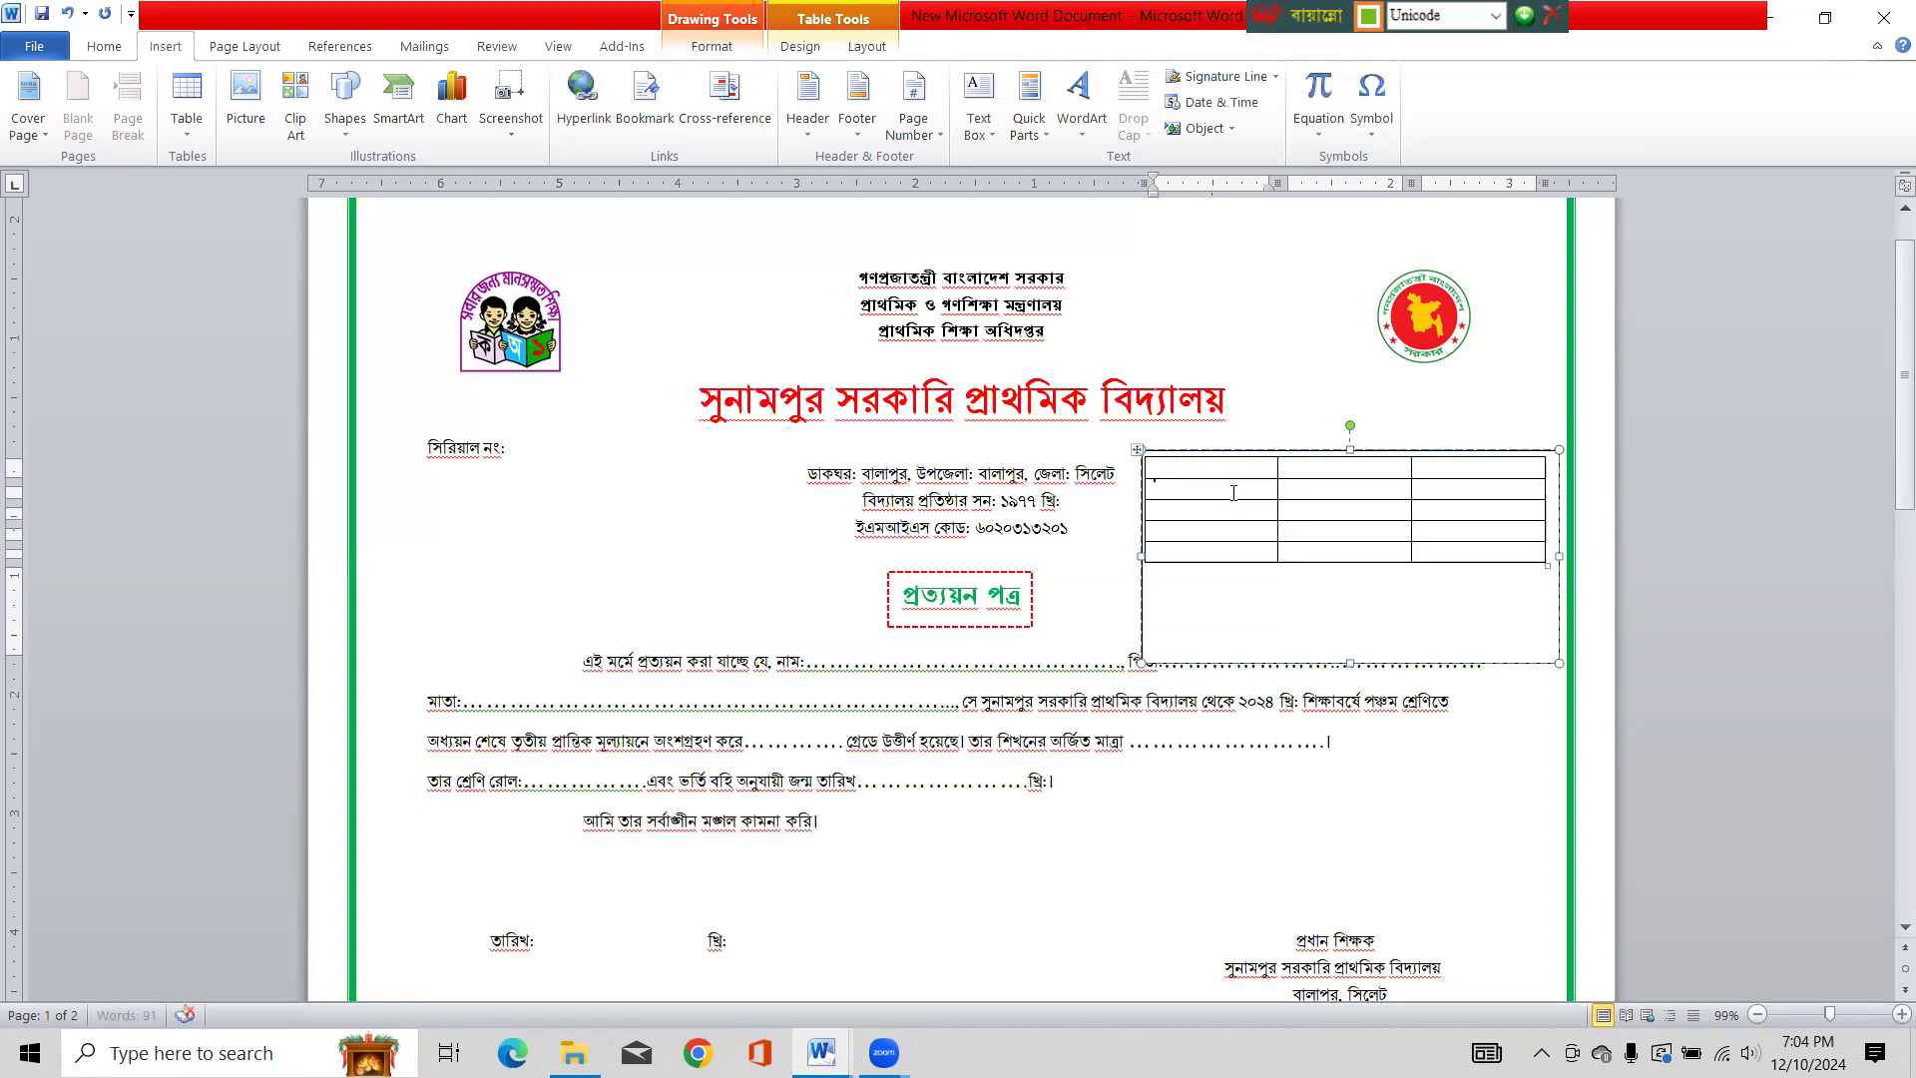
key(ctrl+bracketright)
key(ctrl+bracketright)
key(ctrl+bracketright)
key(ctrl+bracketright)
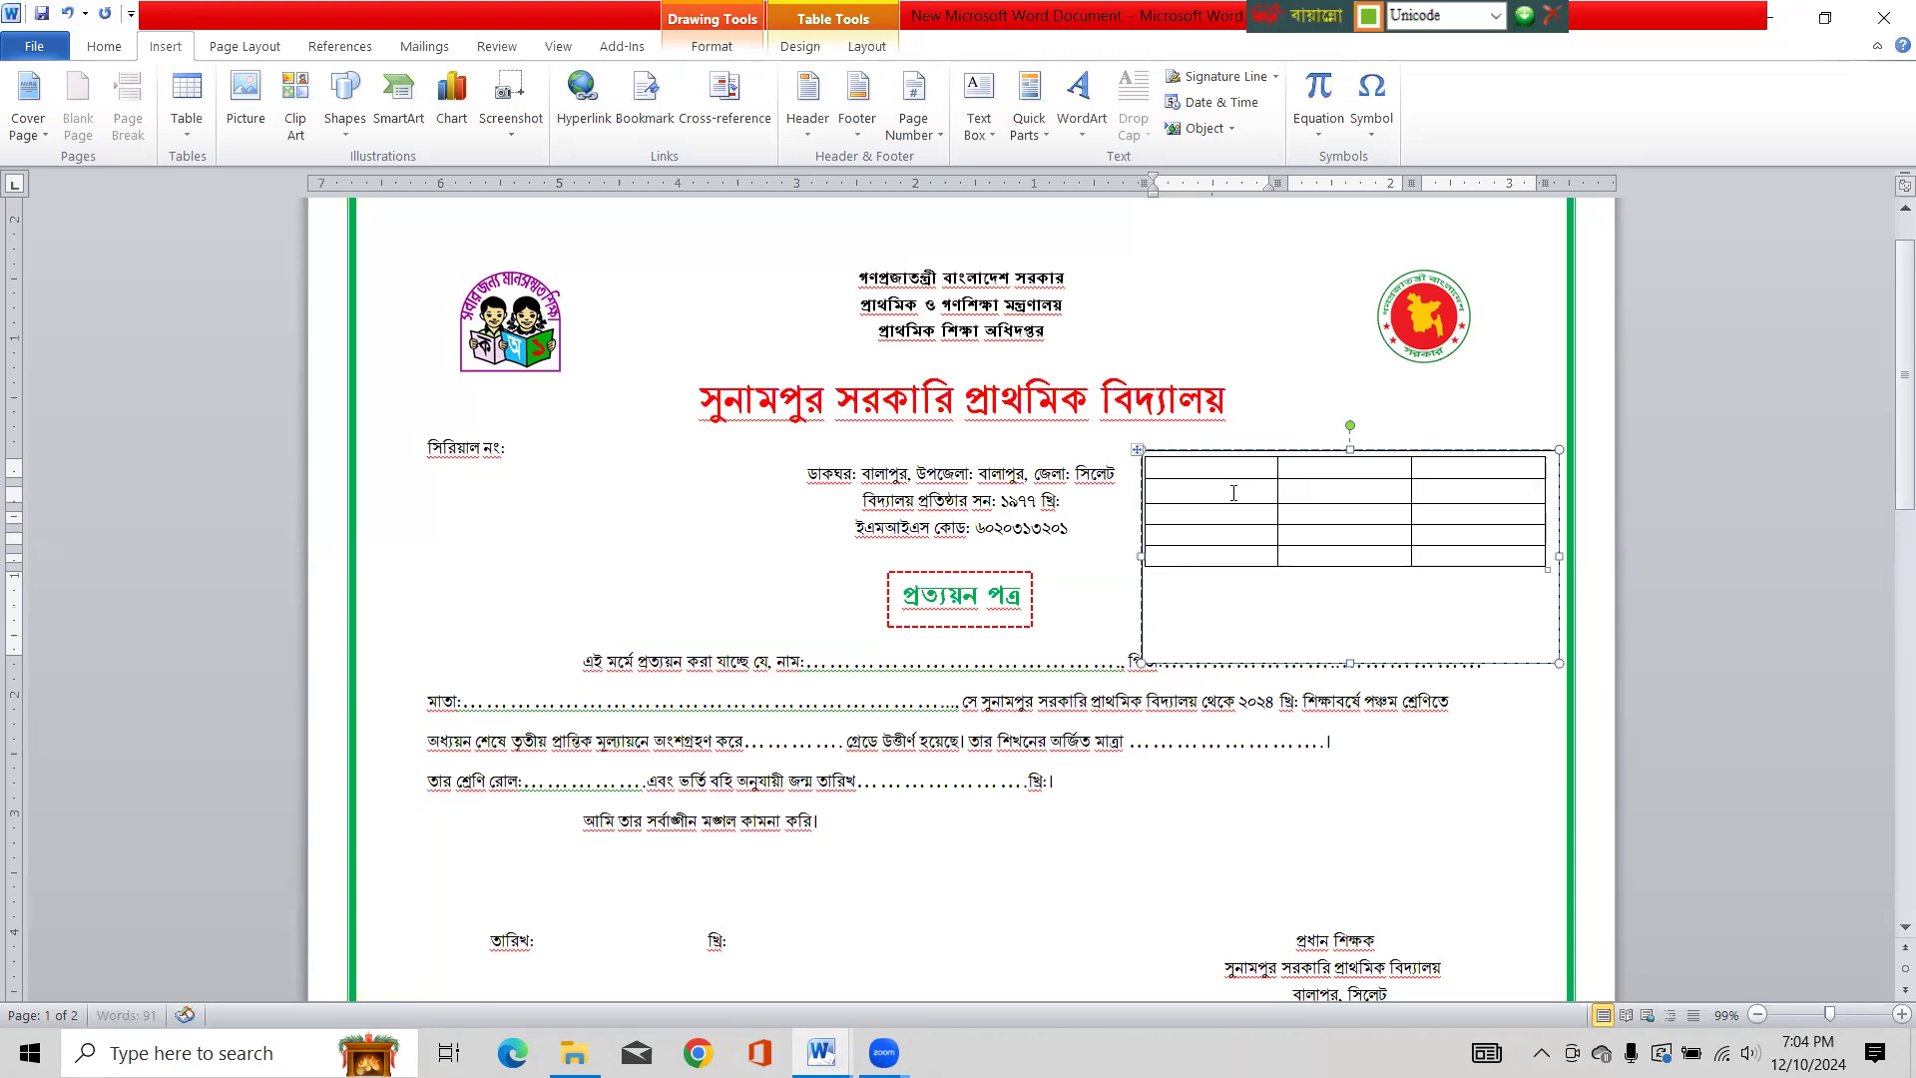
key(ctrl+bracketleft)
key(ctrl+bracketleft)
key(ctrl+bracketleft)
key(ctrl+bracketleft)
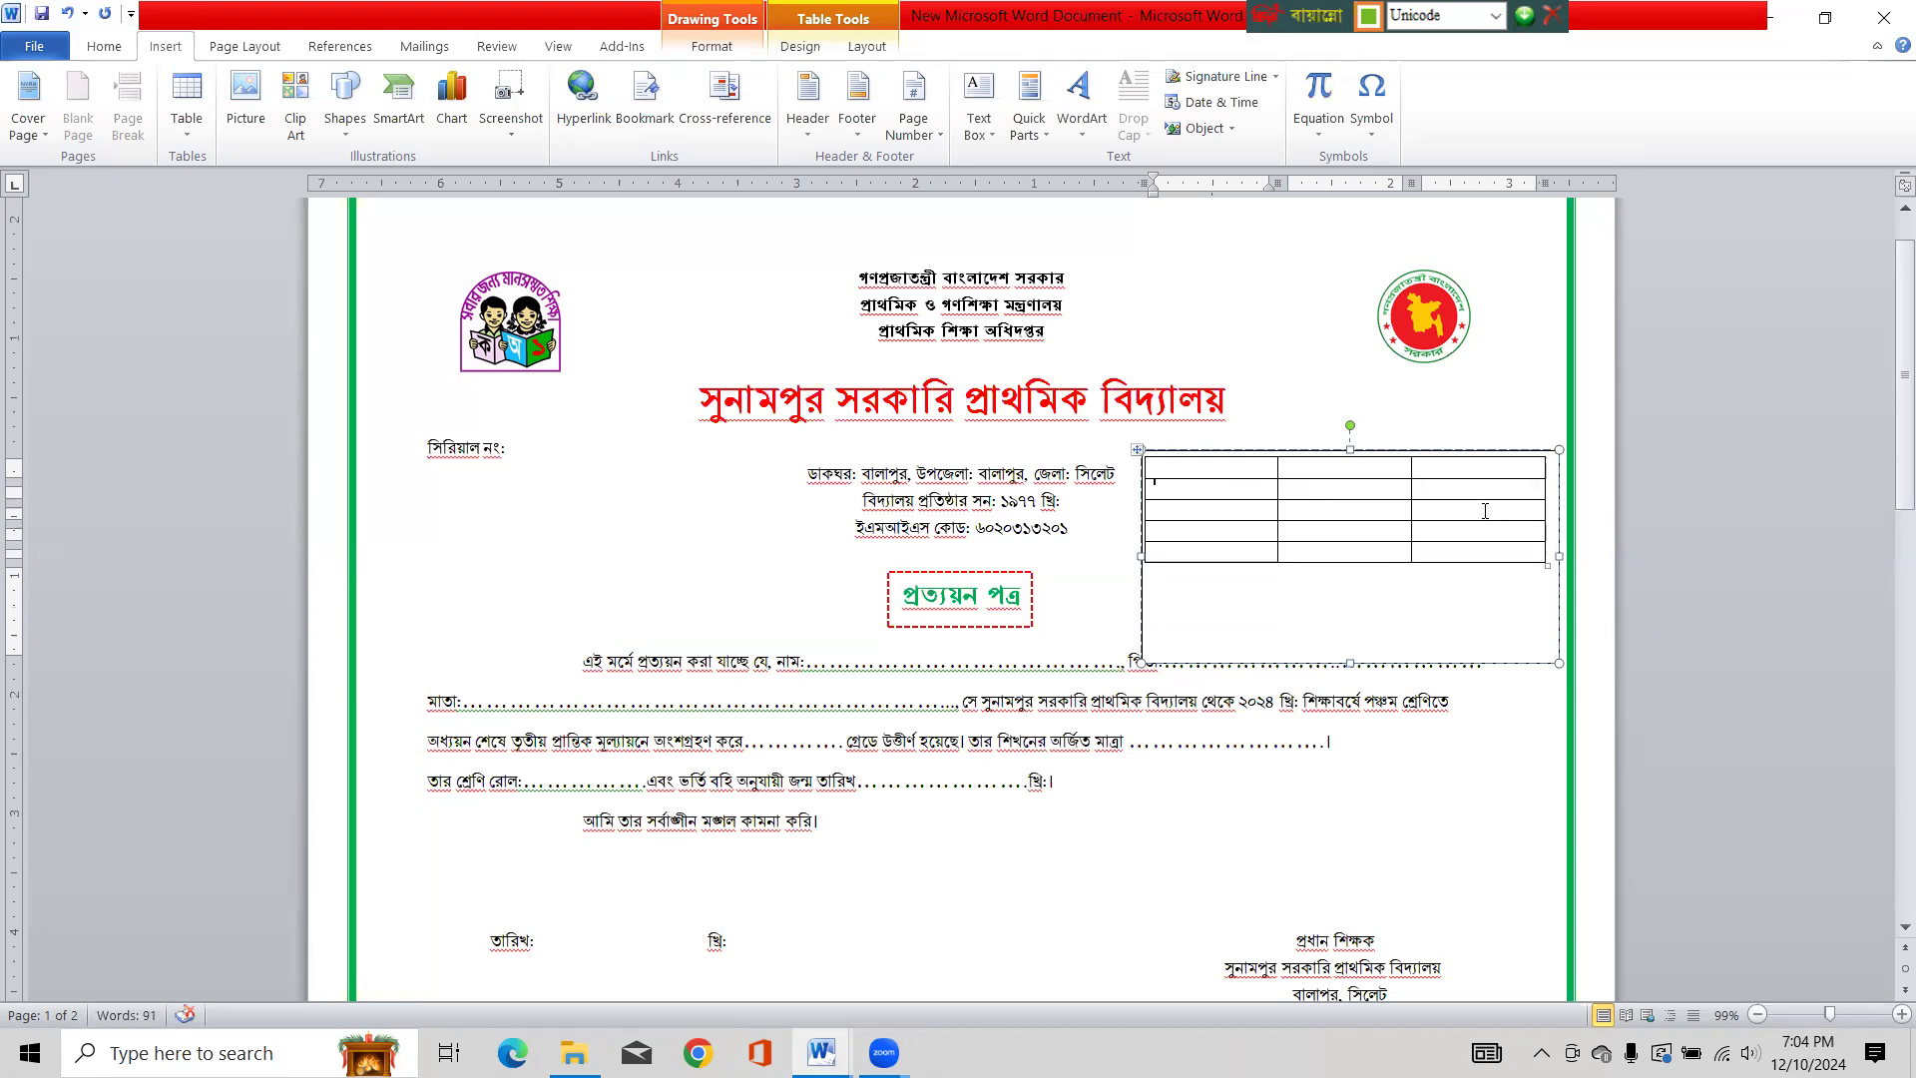
Shorten the text box from its lower edge so it ends just below the table
drag(1350, 662, 1351, 575)
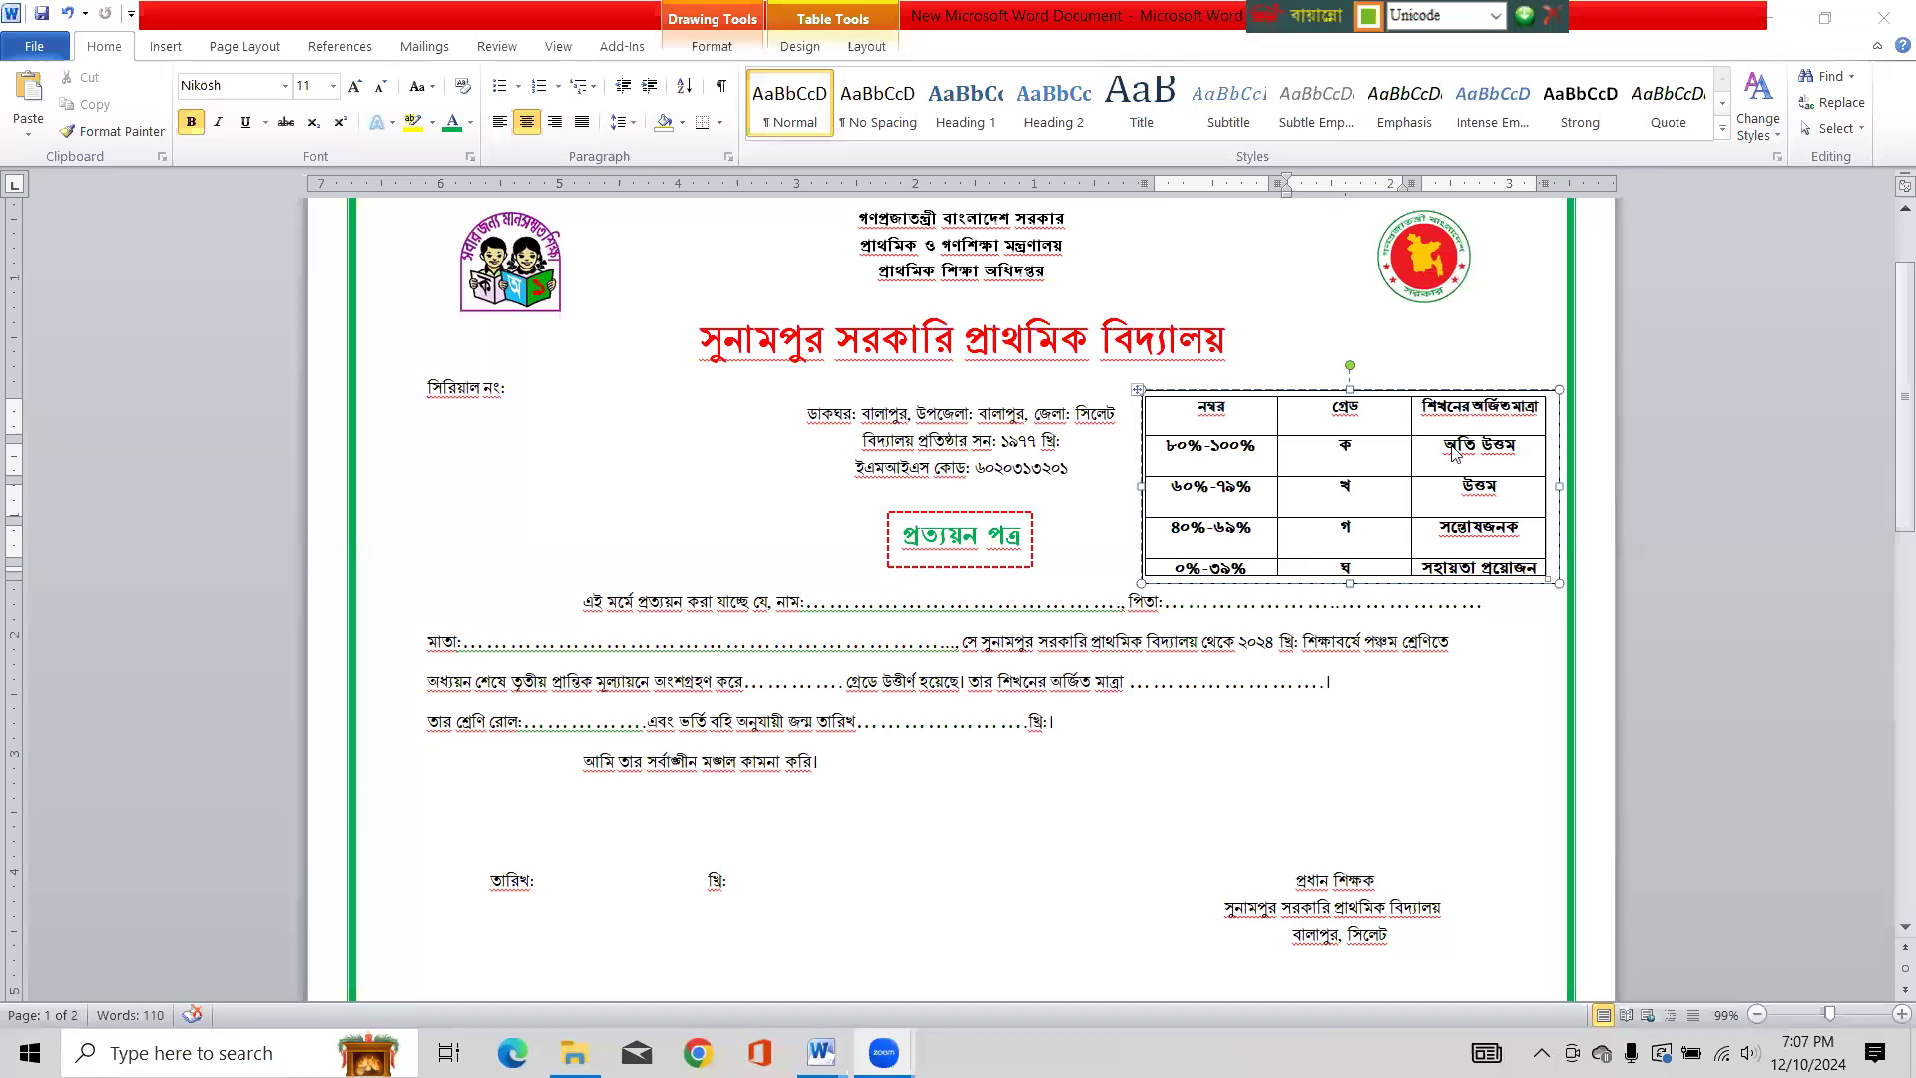
Set the line color of the text box around the grade table to white
click(1242, 389)
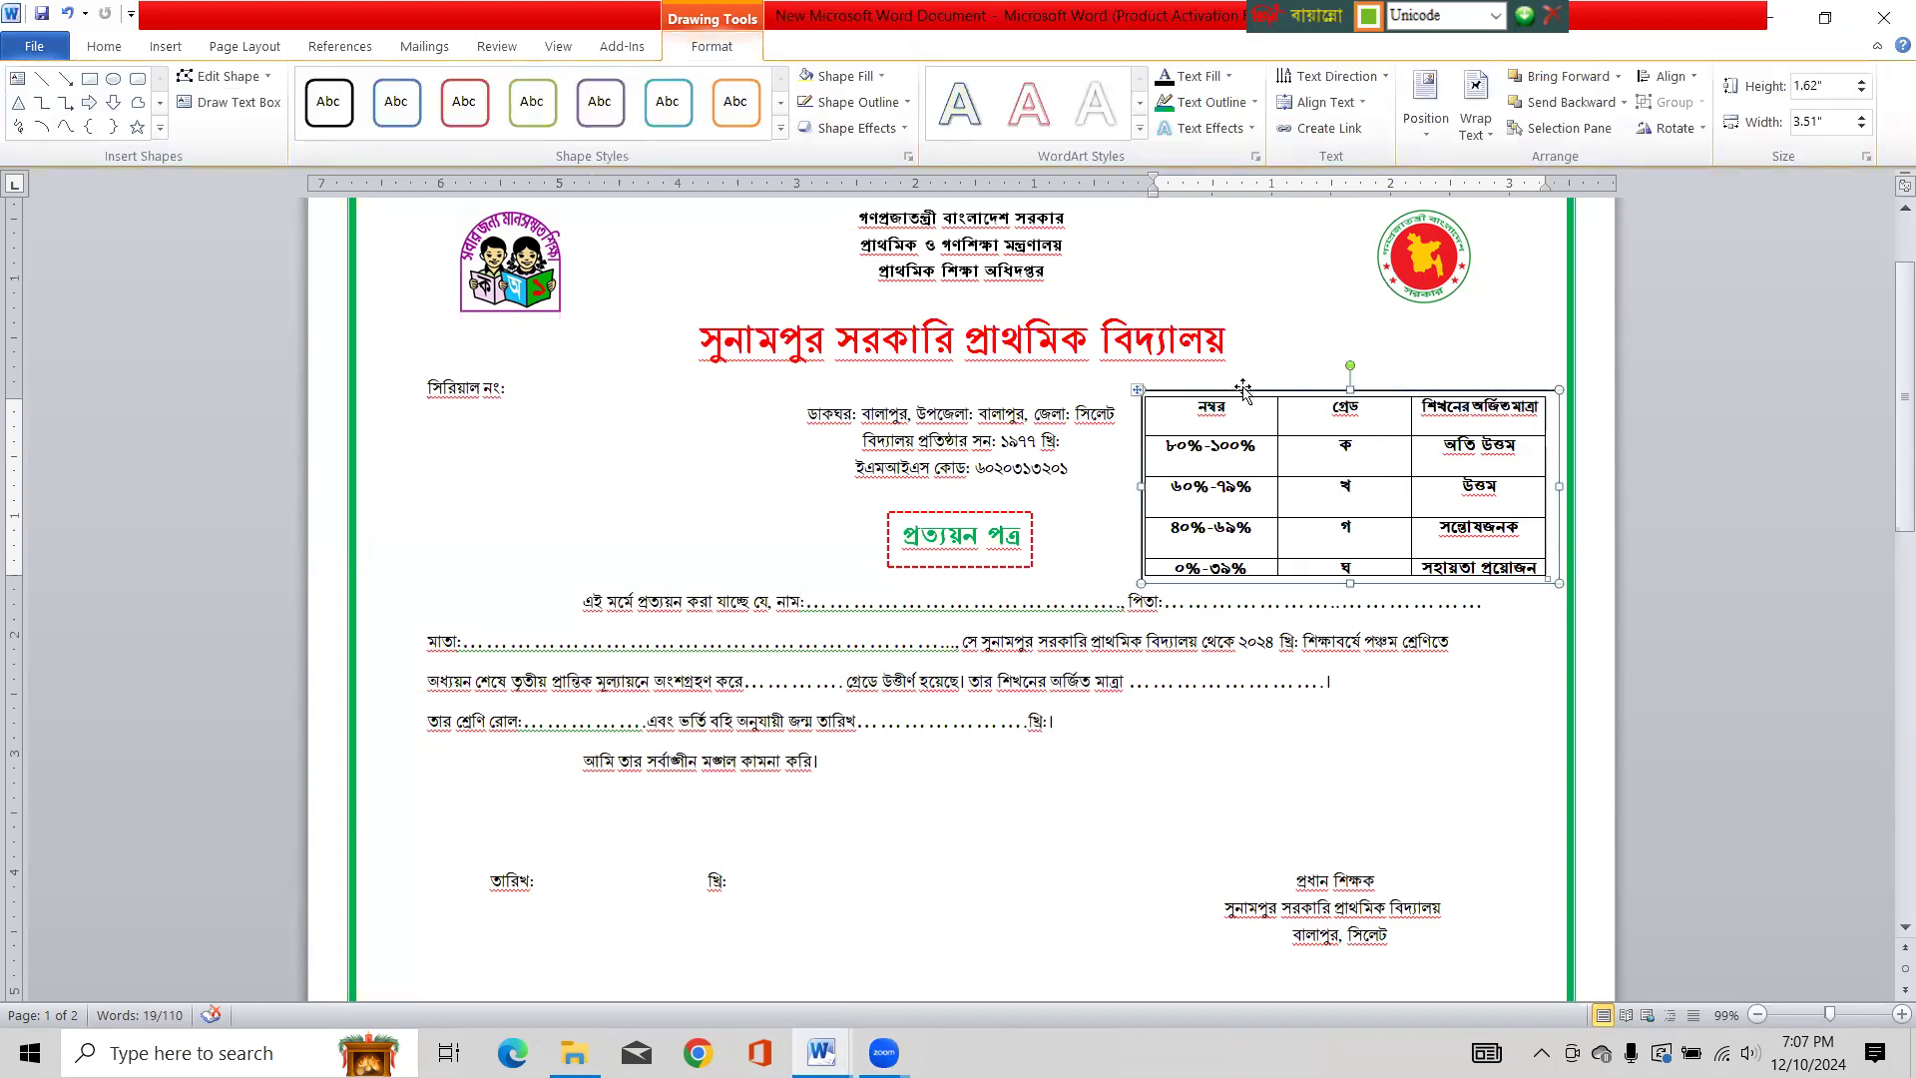
right_click(1242, 388)
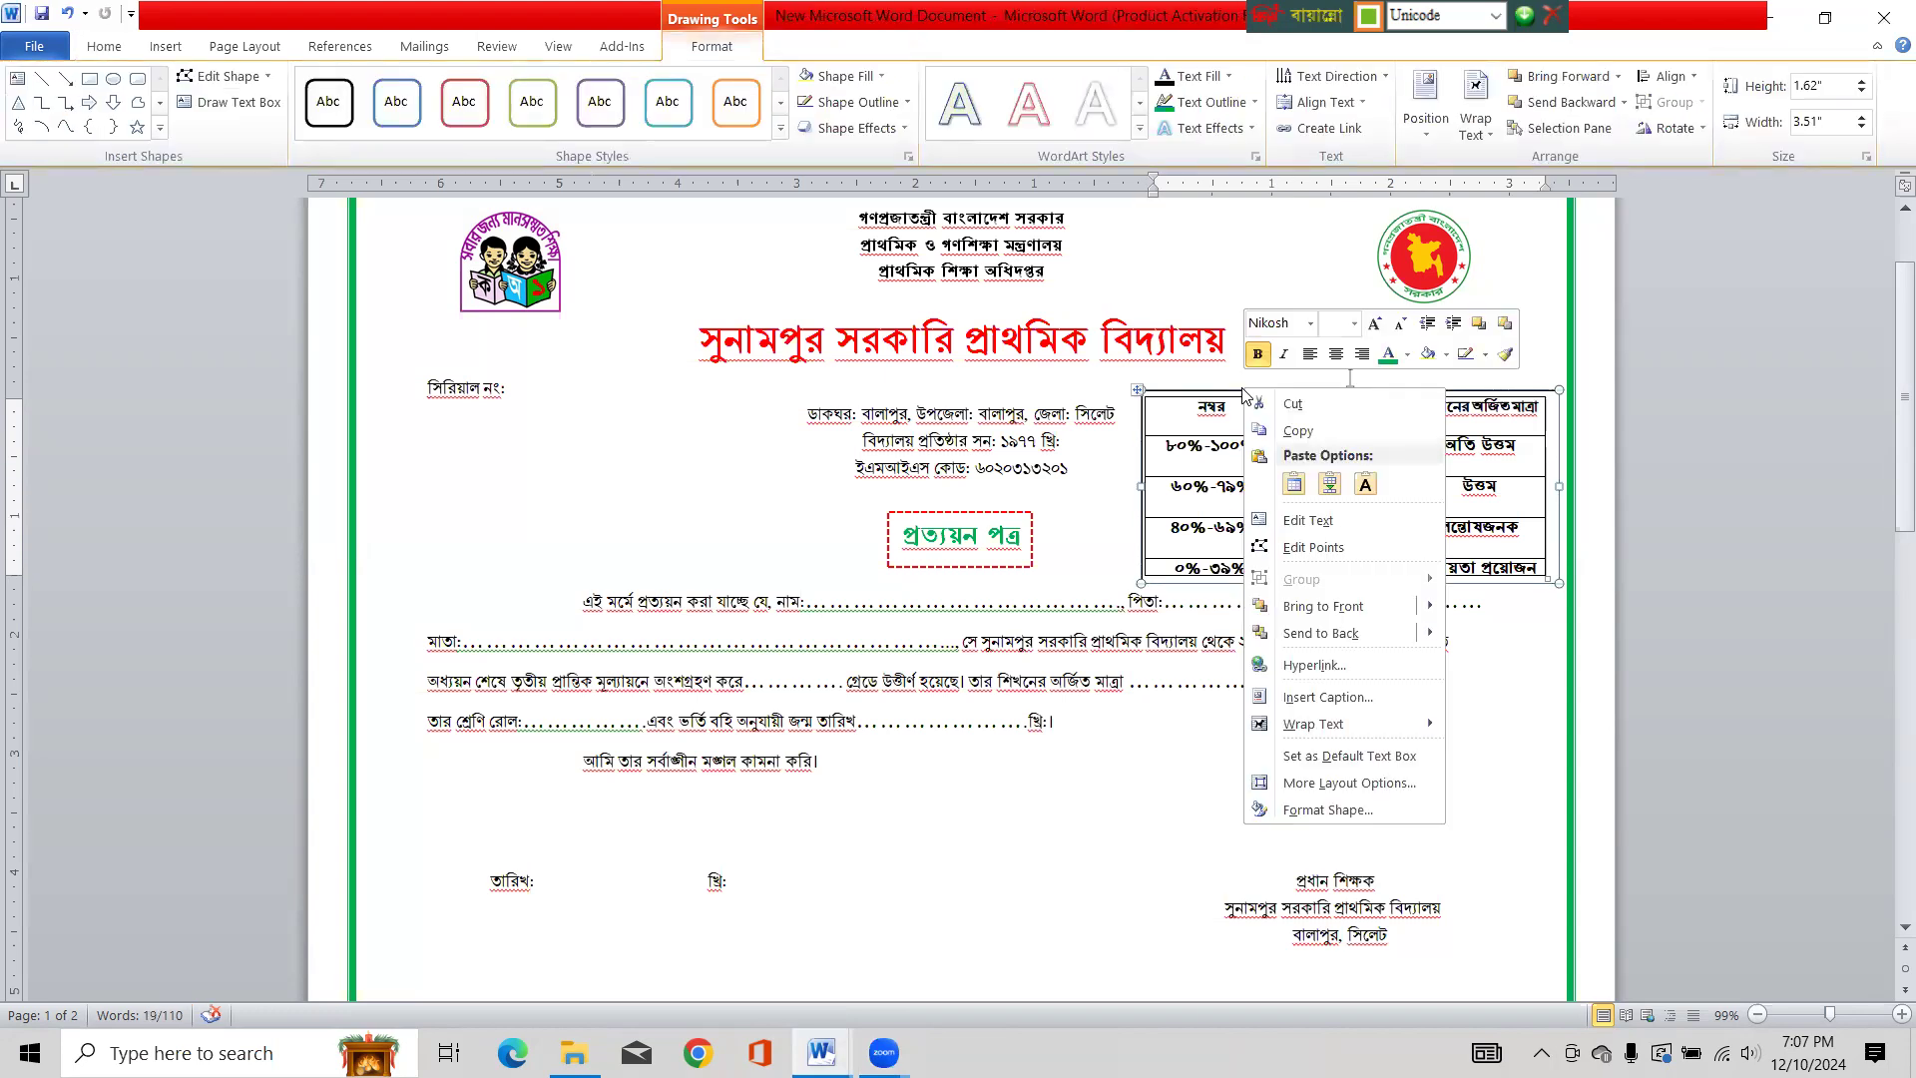
click(1335, 808)
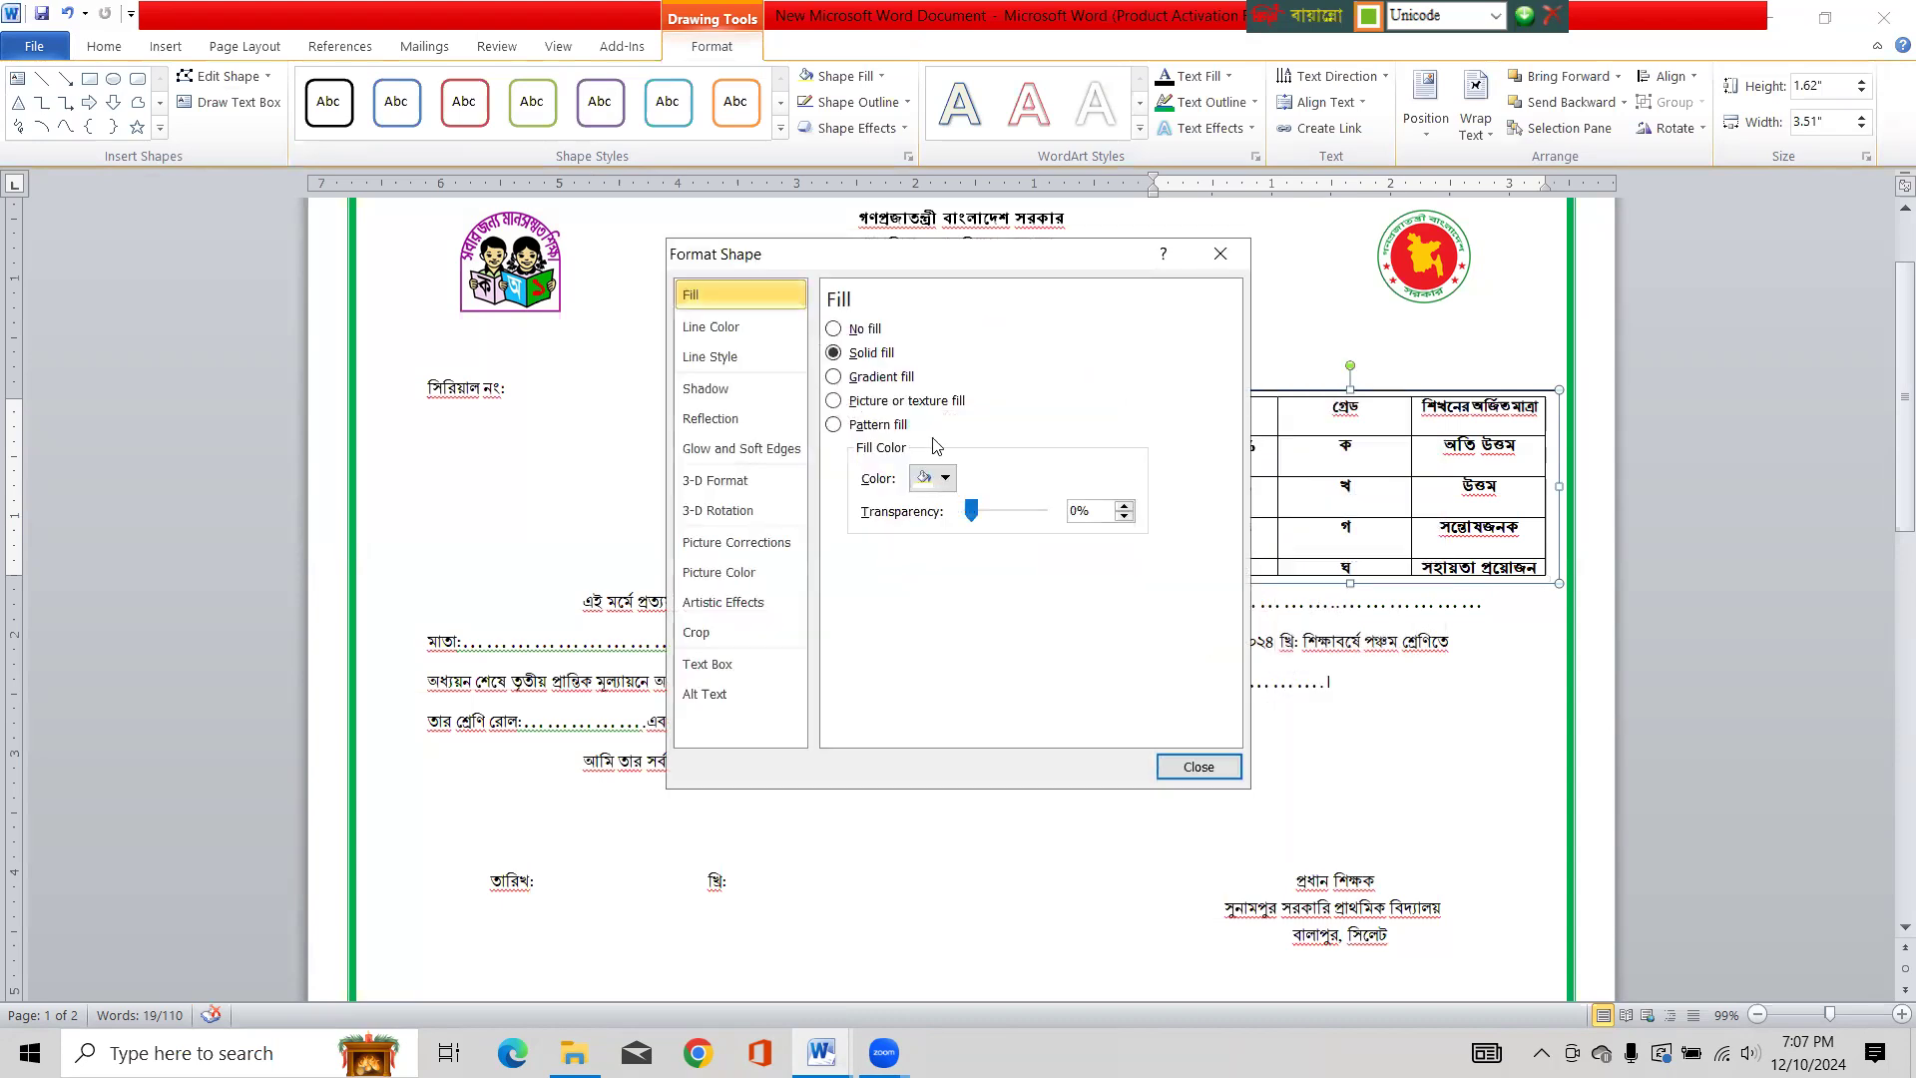
click(741, 337)
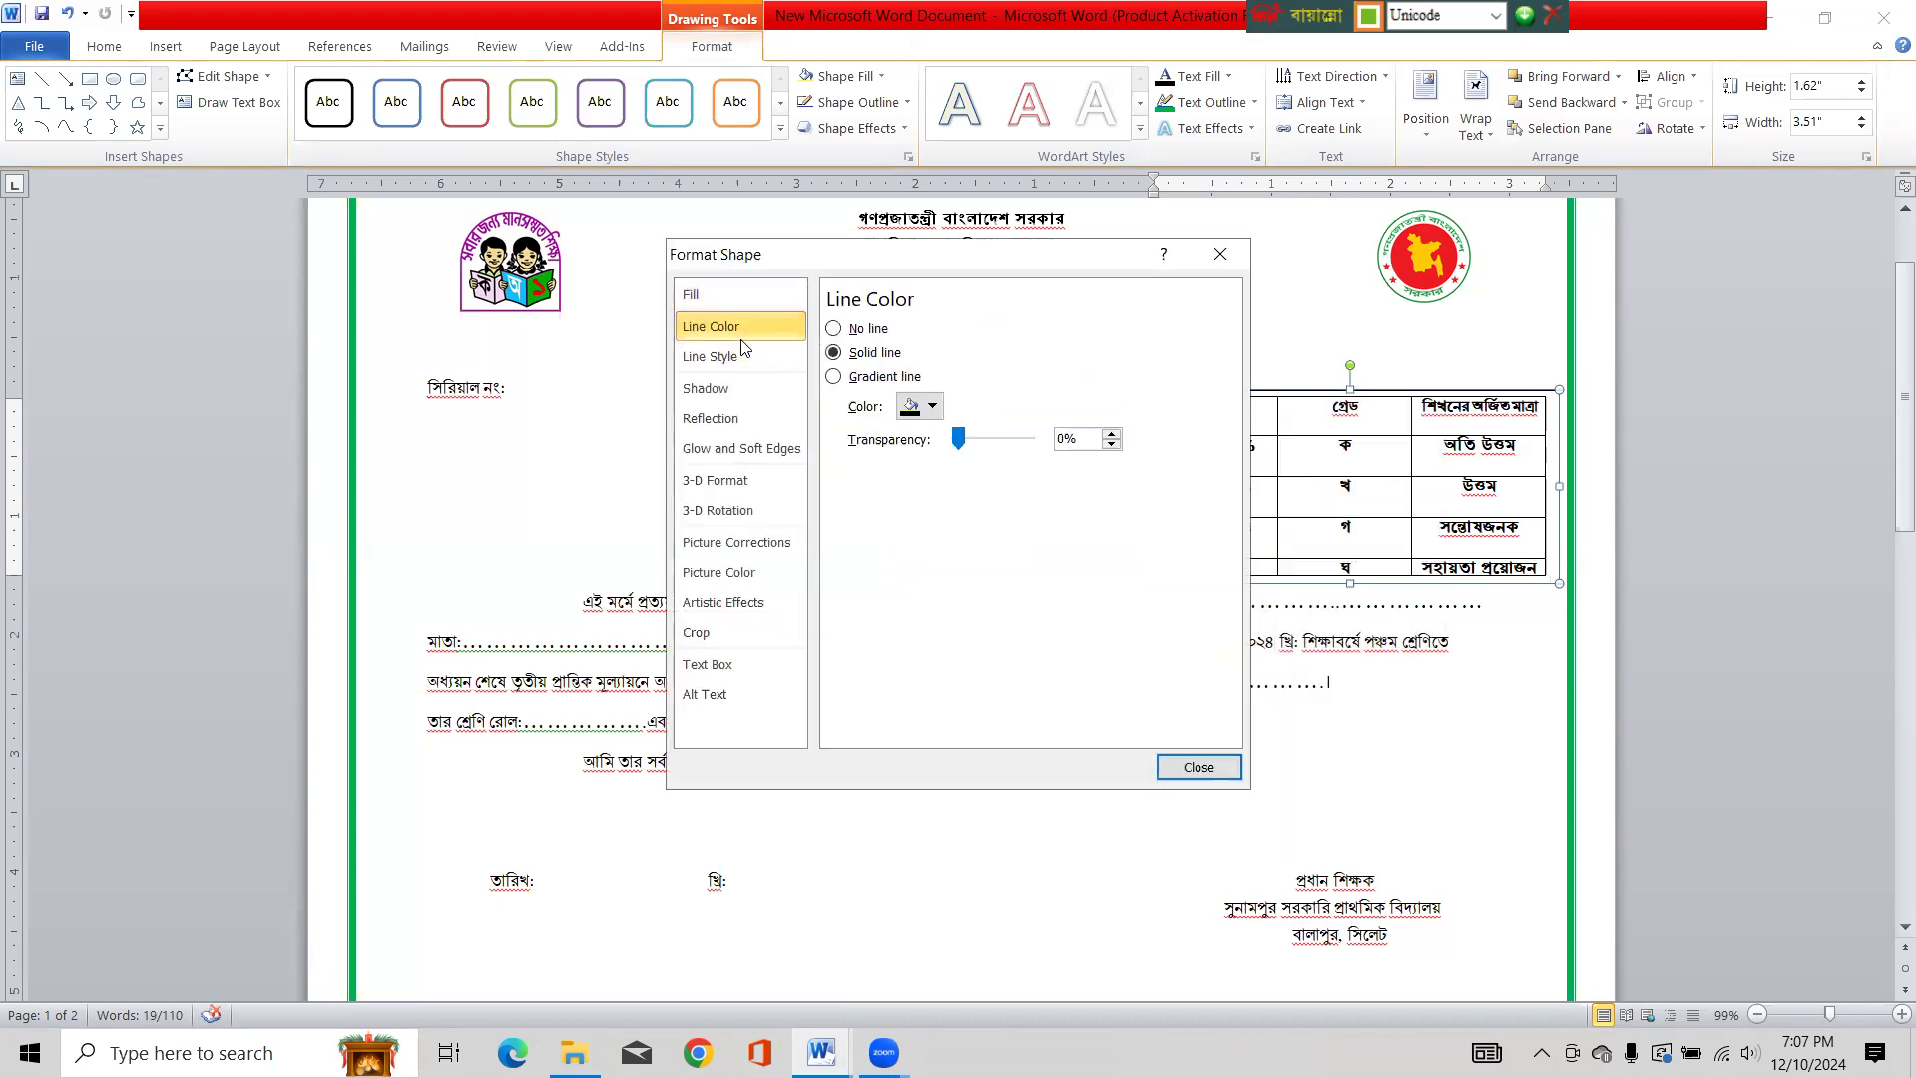
click(935, 409)
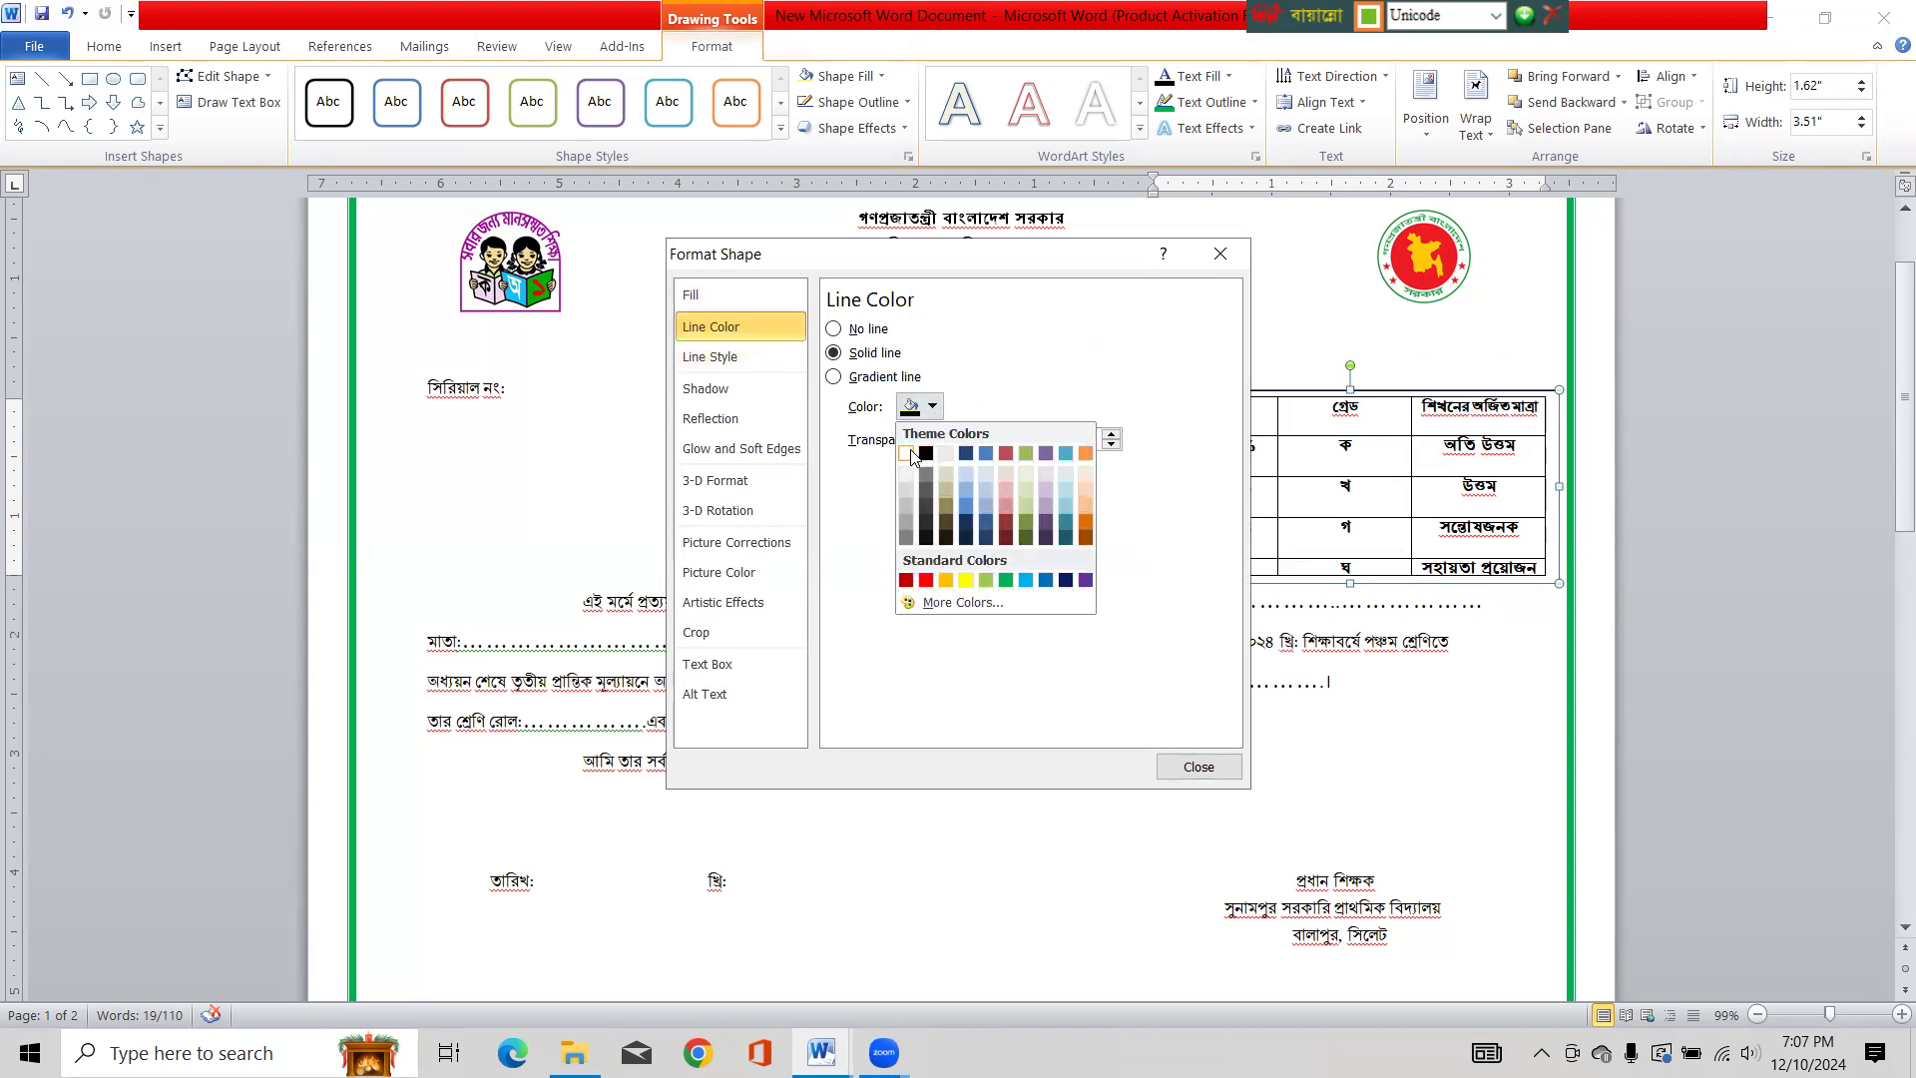
click(911, 454)
click(1332, 345)
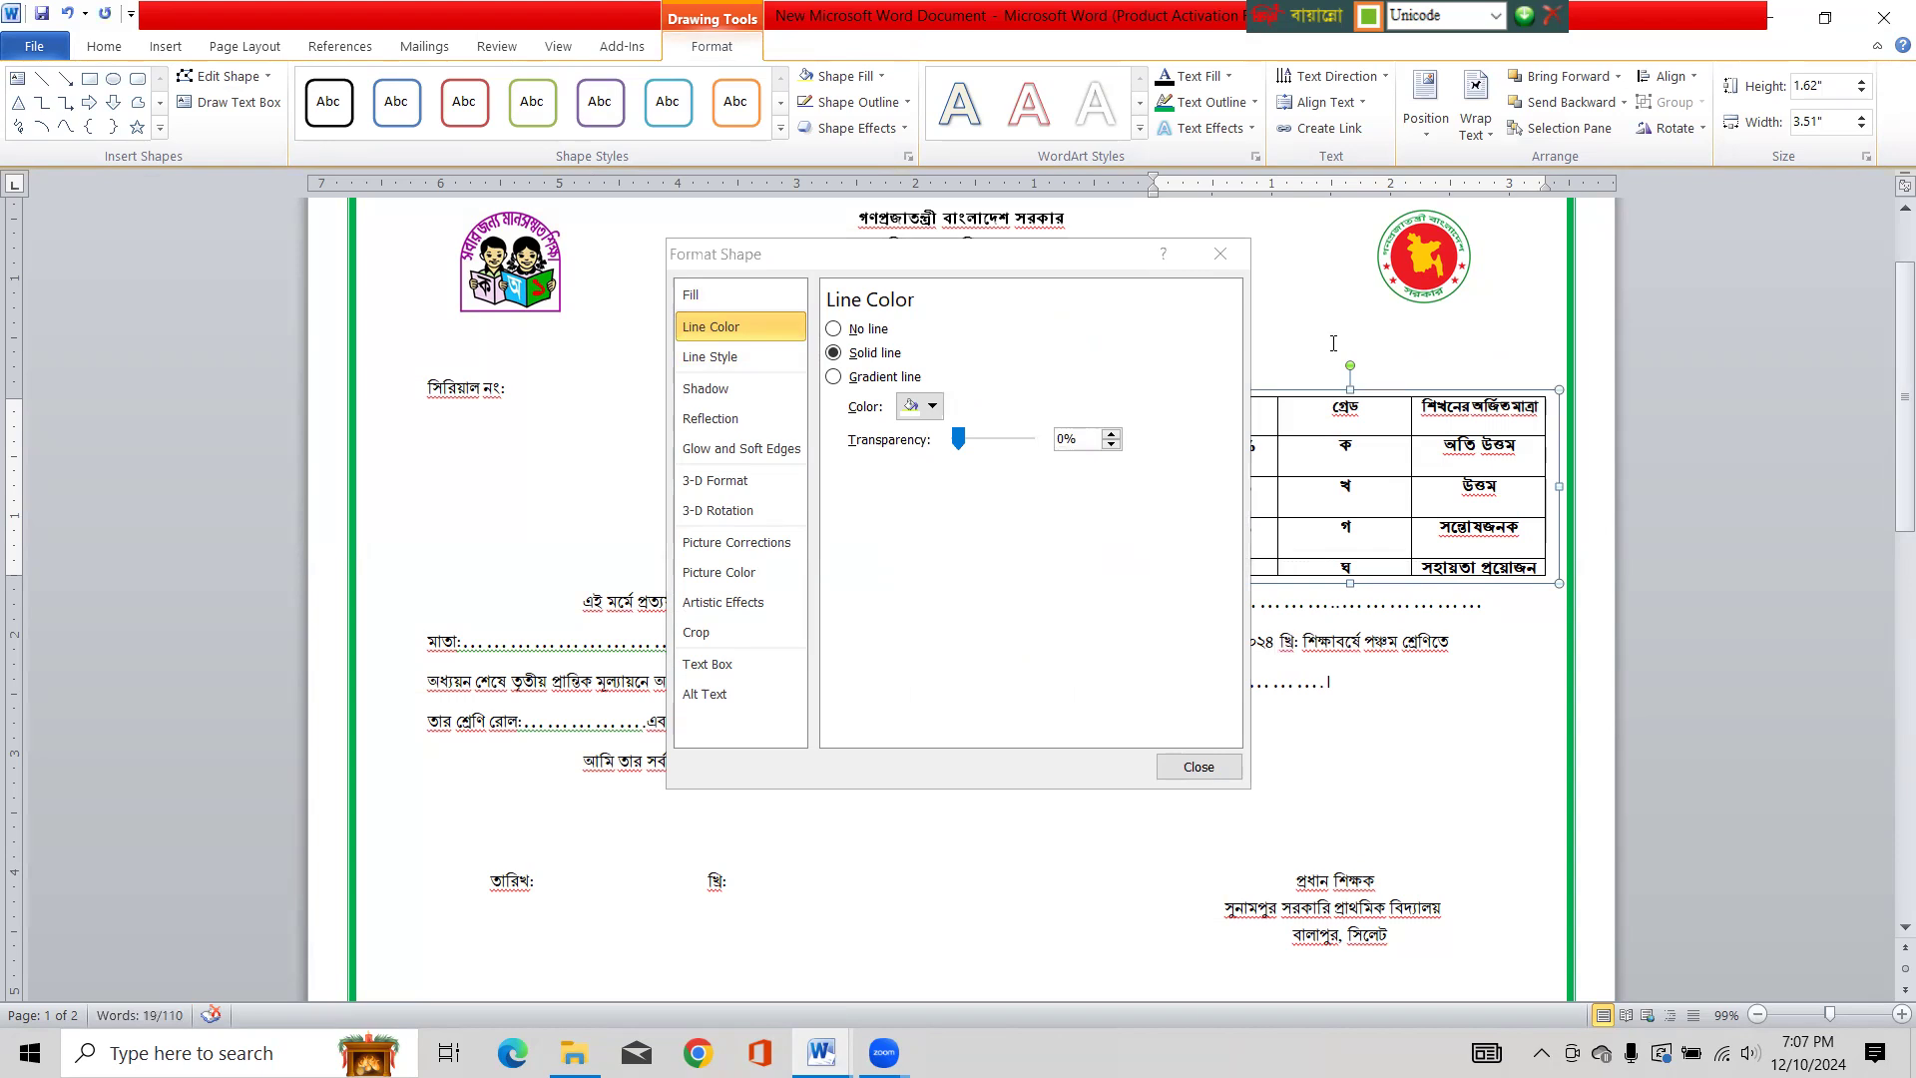
click(1206, 773)
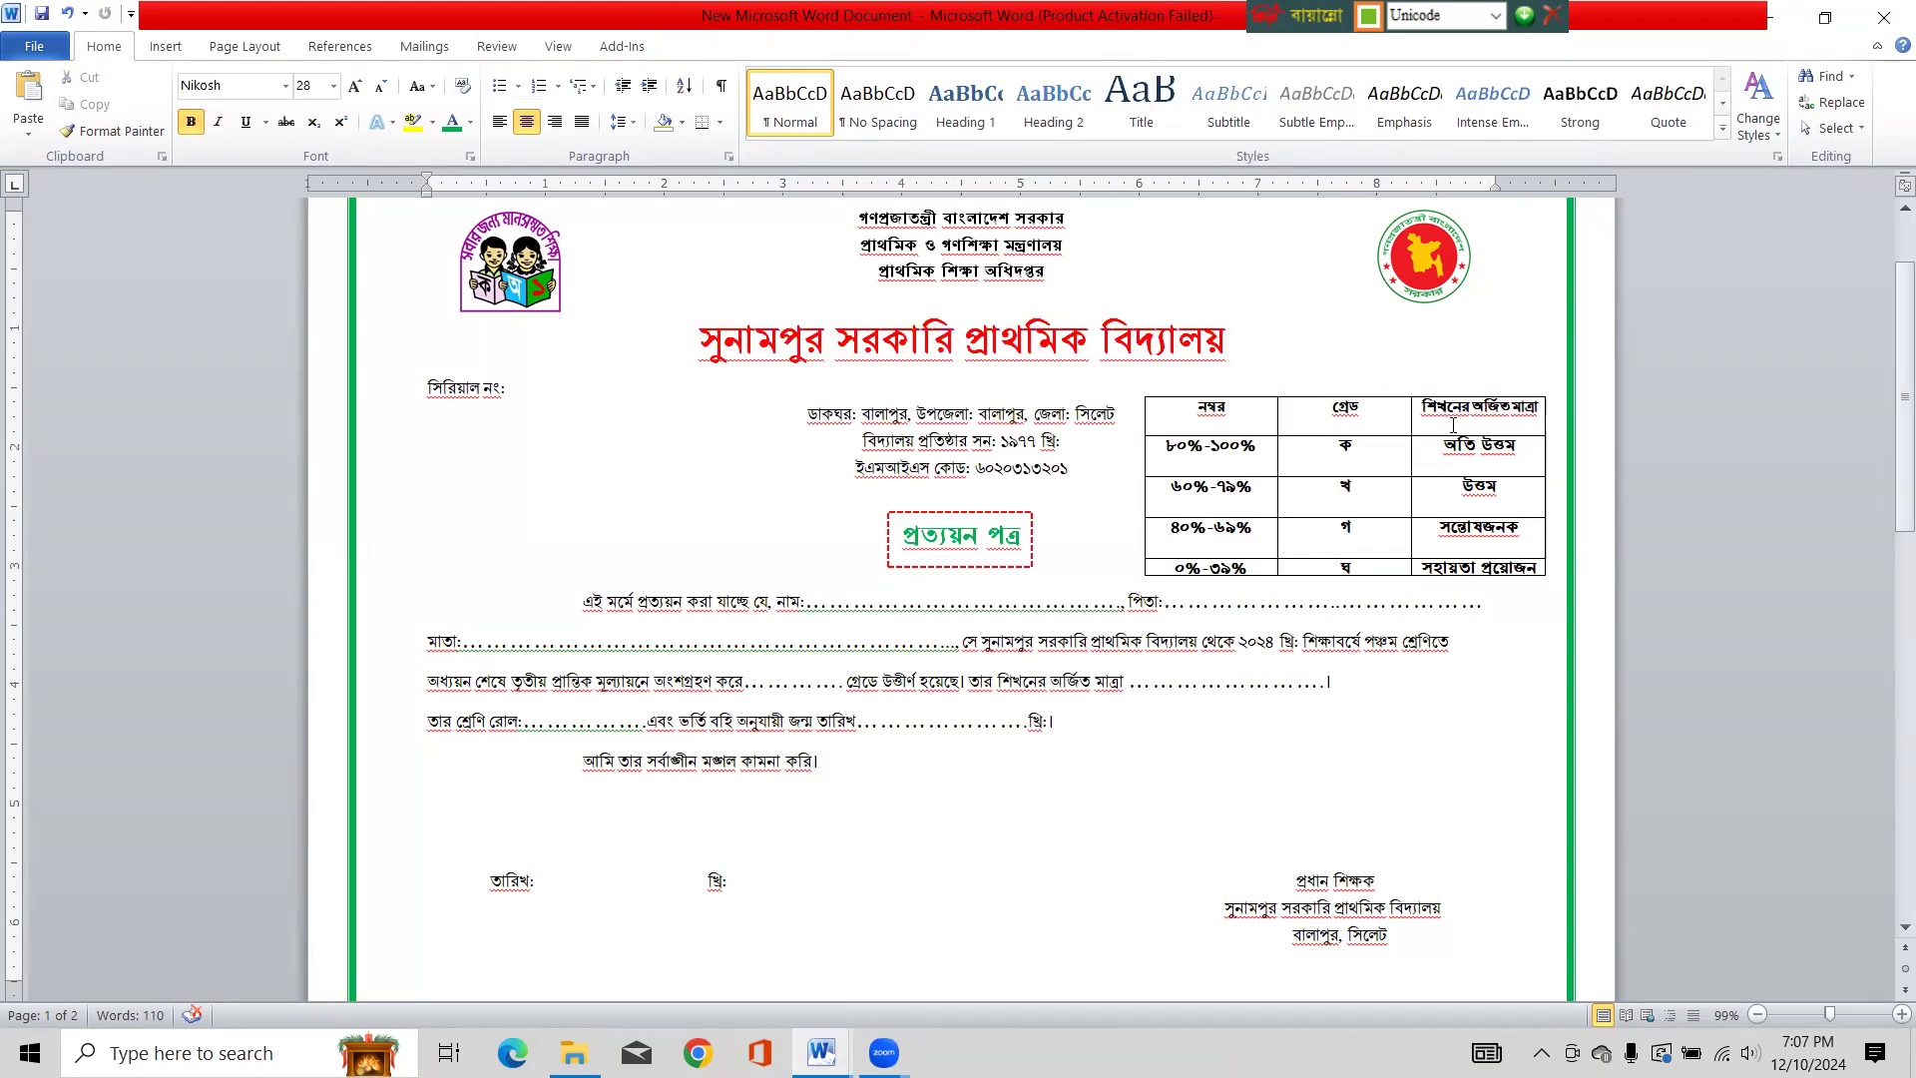
Select the header row of the grade table, from নম্বর to শিখনের অর্জিত মাত্রা
drag(1542, 417, 1208, 421)
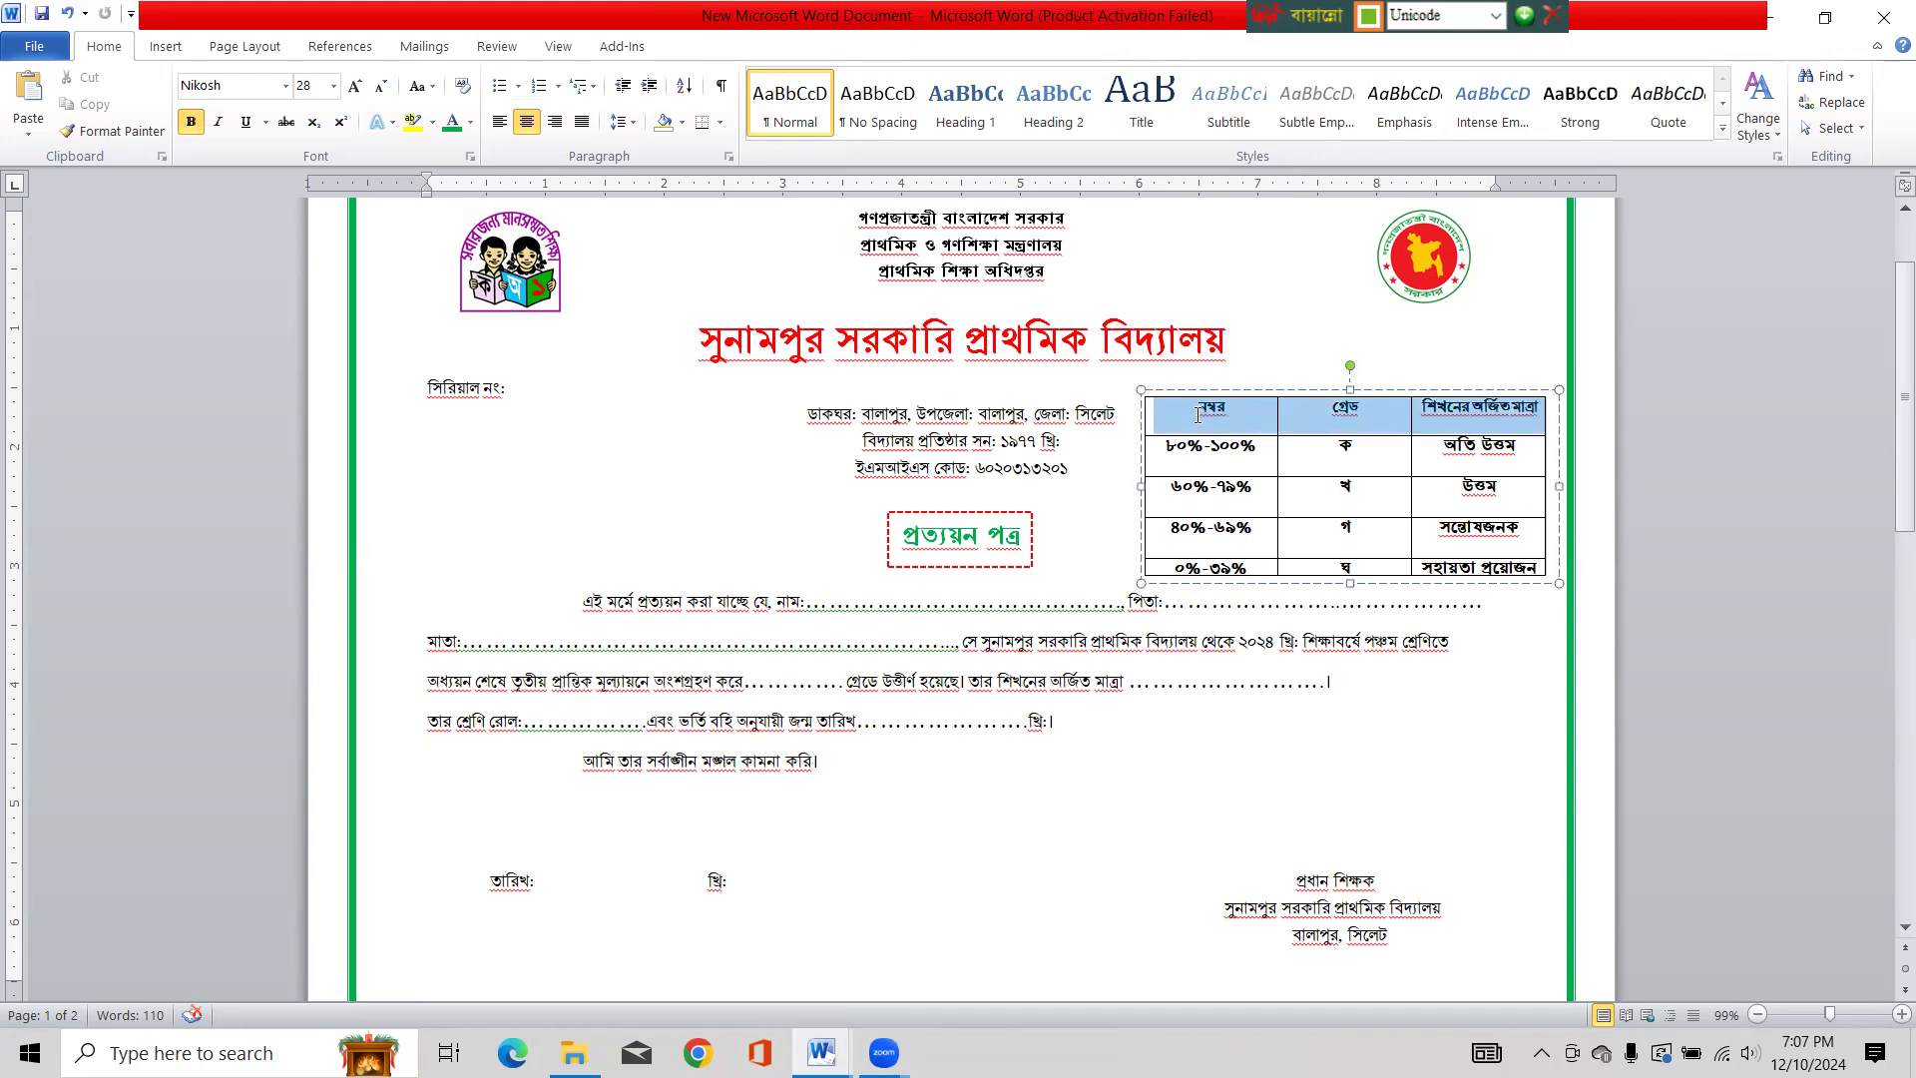
right_click(1206, 419)
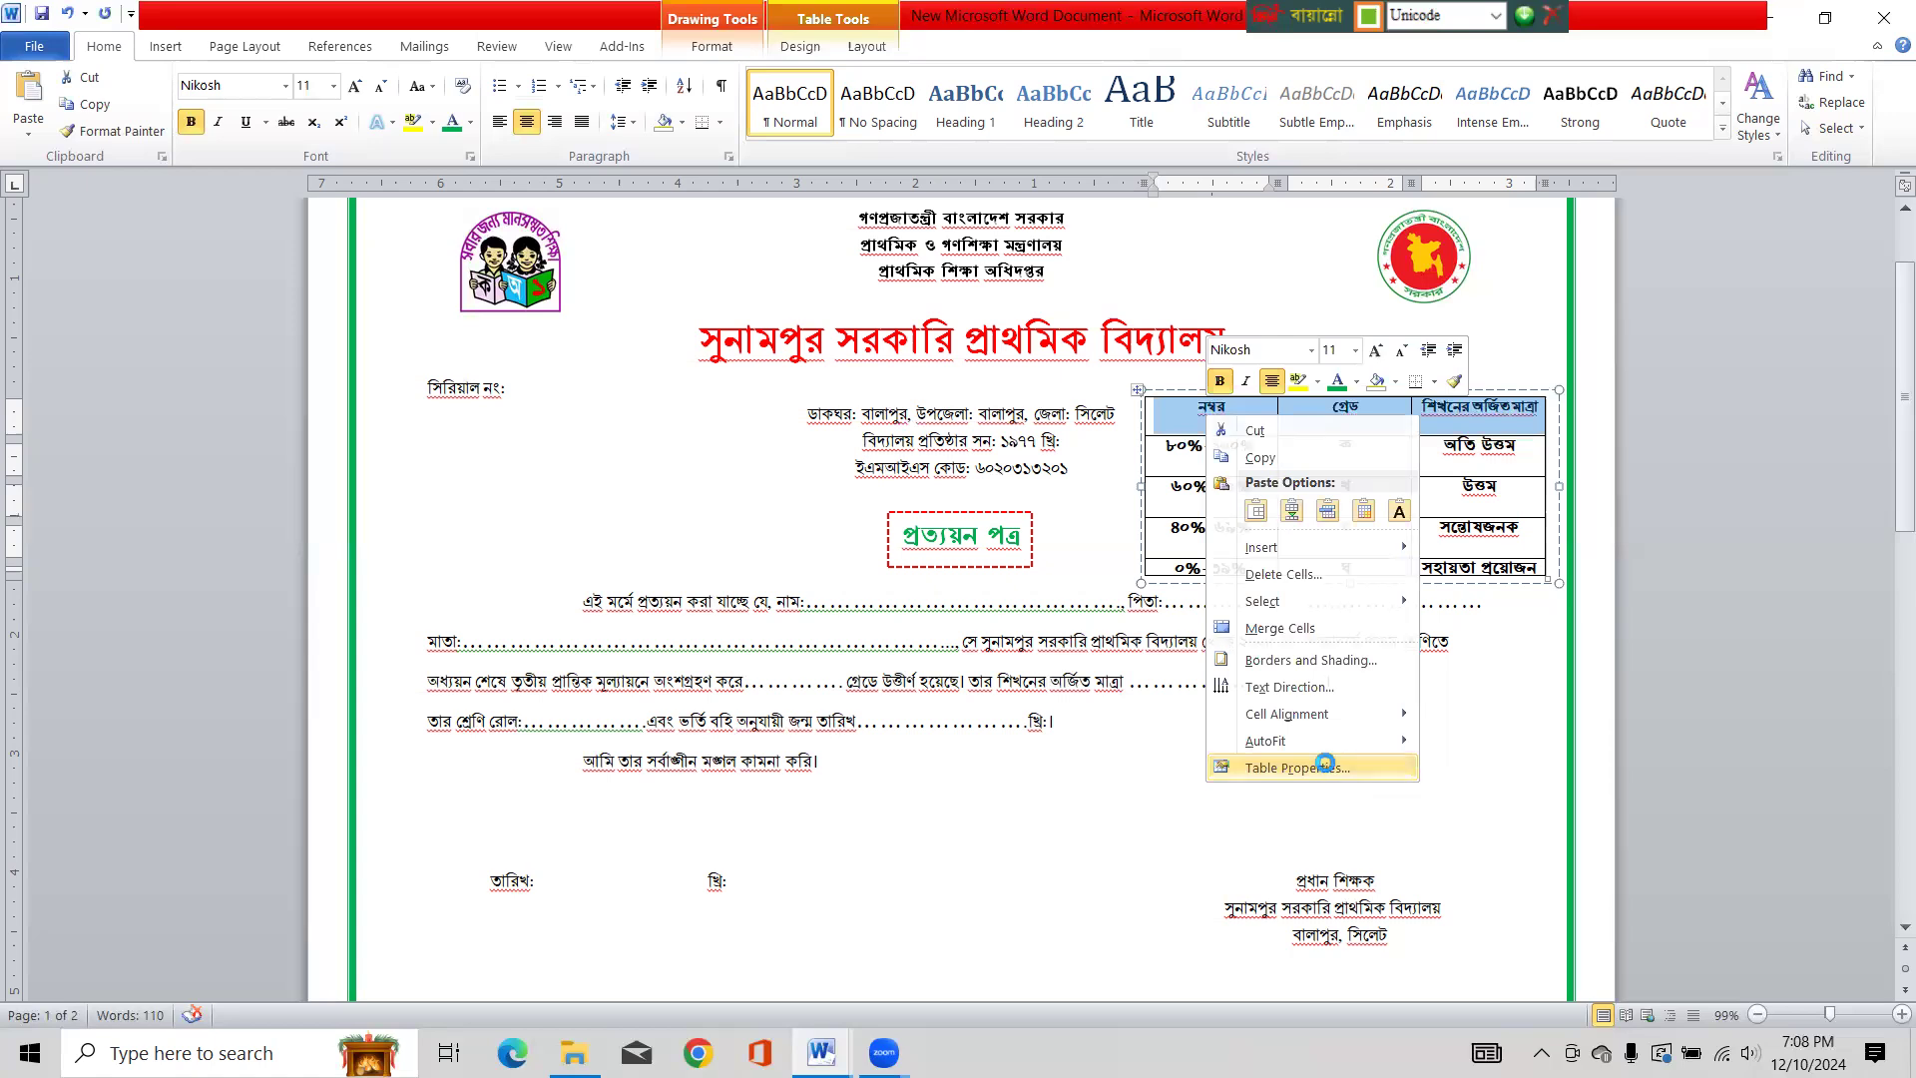
click(1325, 770)
click(953, 287)
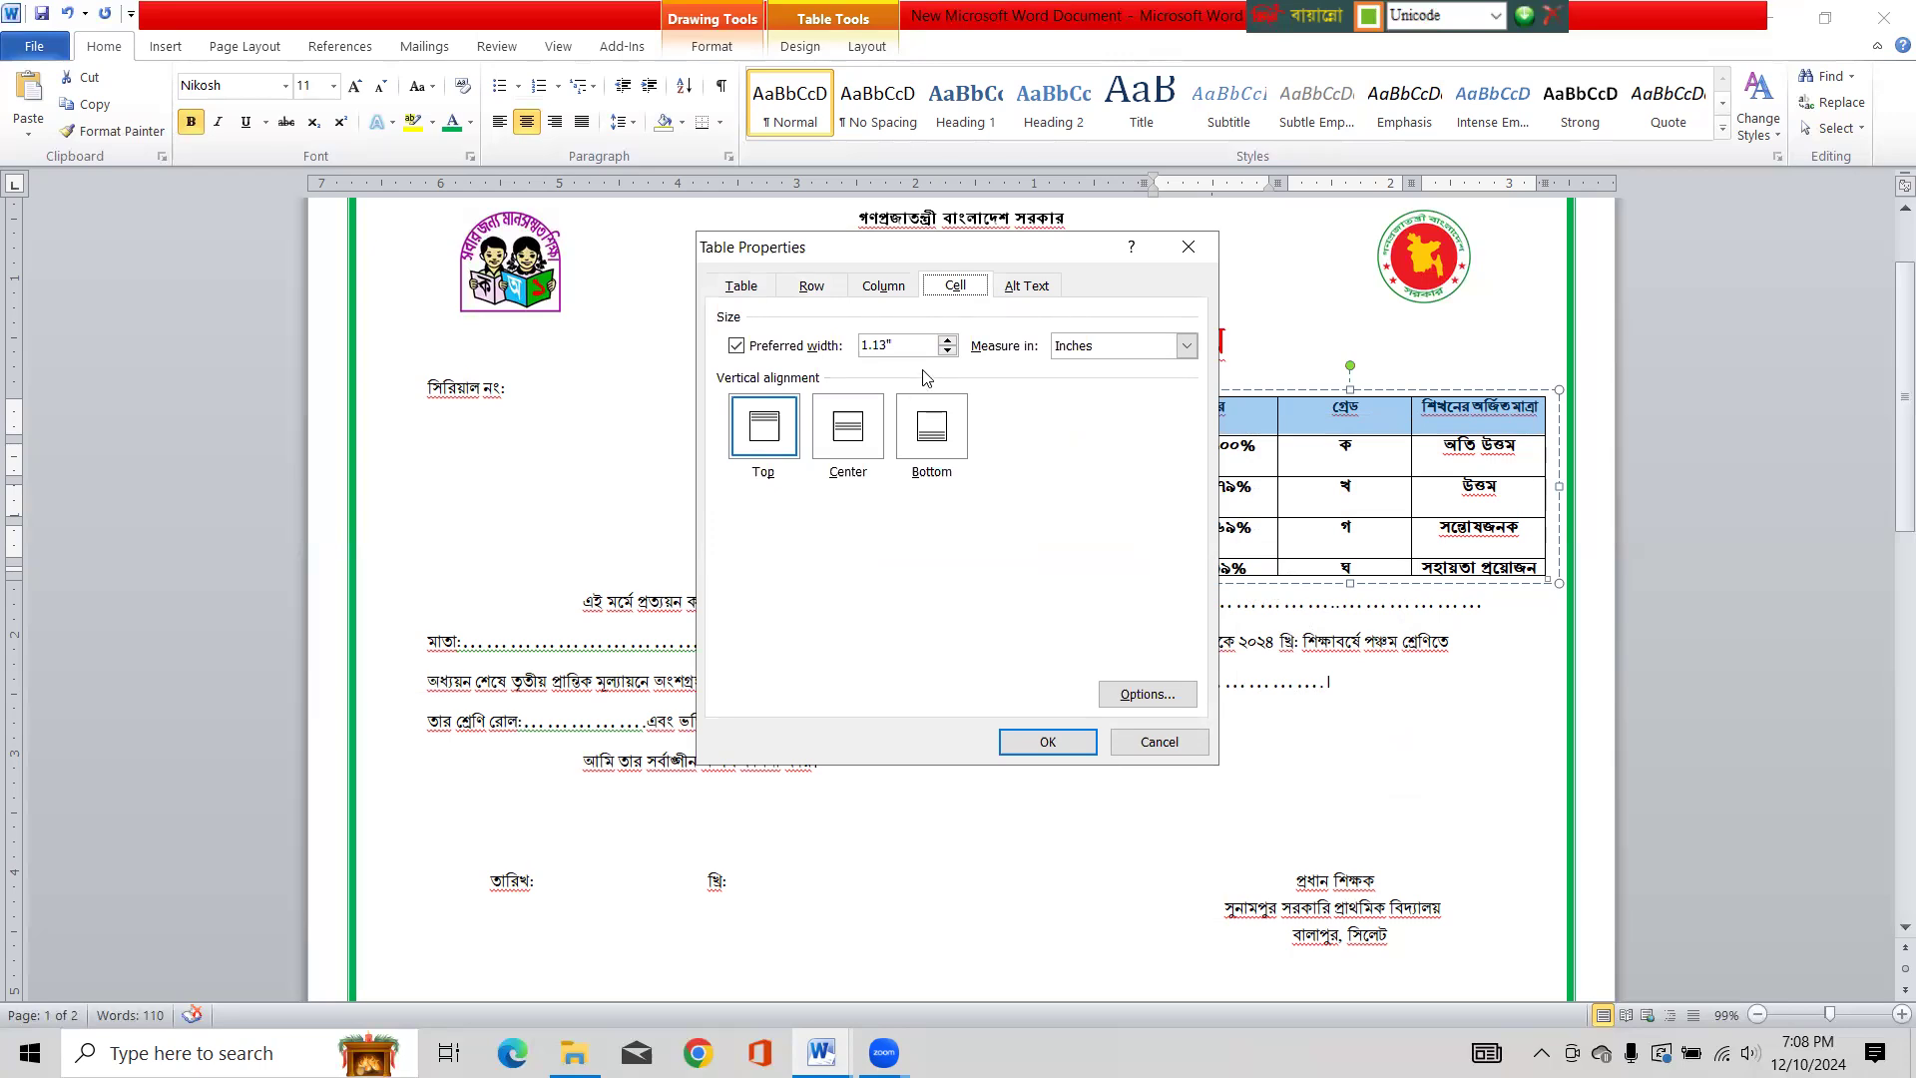
click(740, 288)
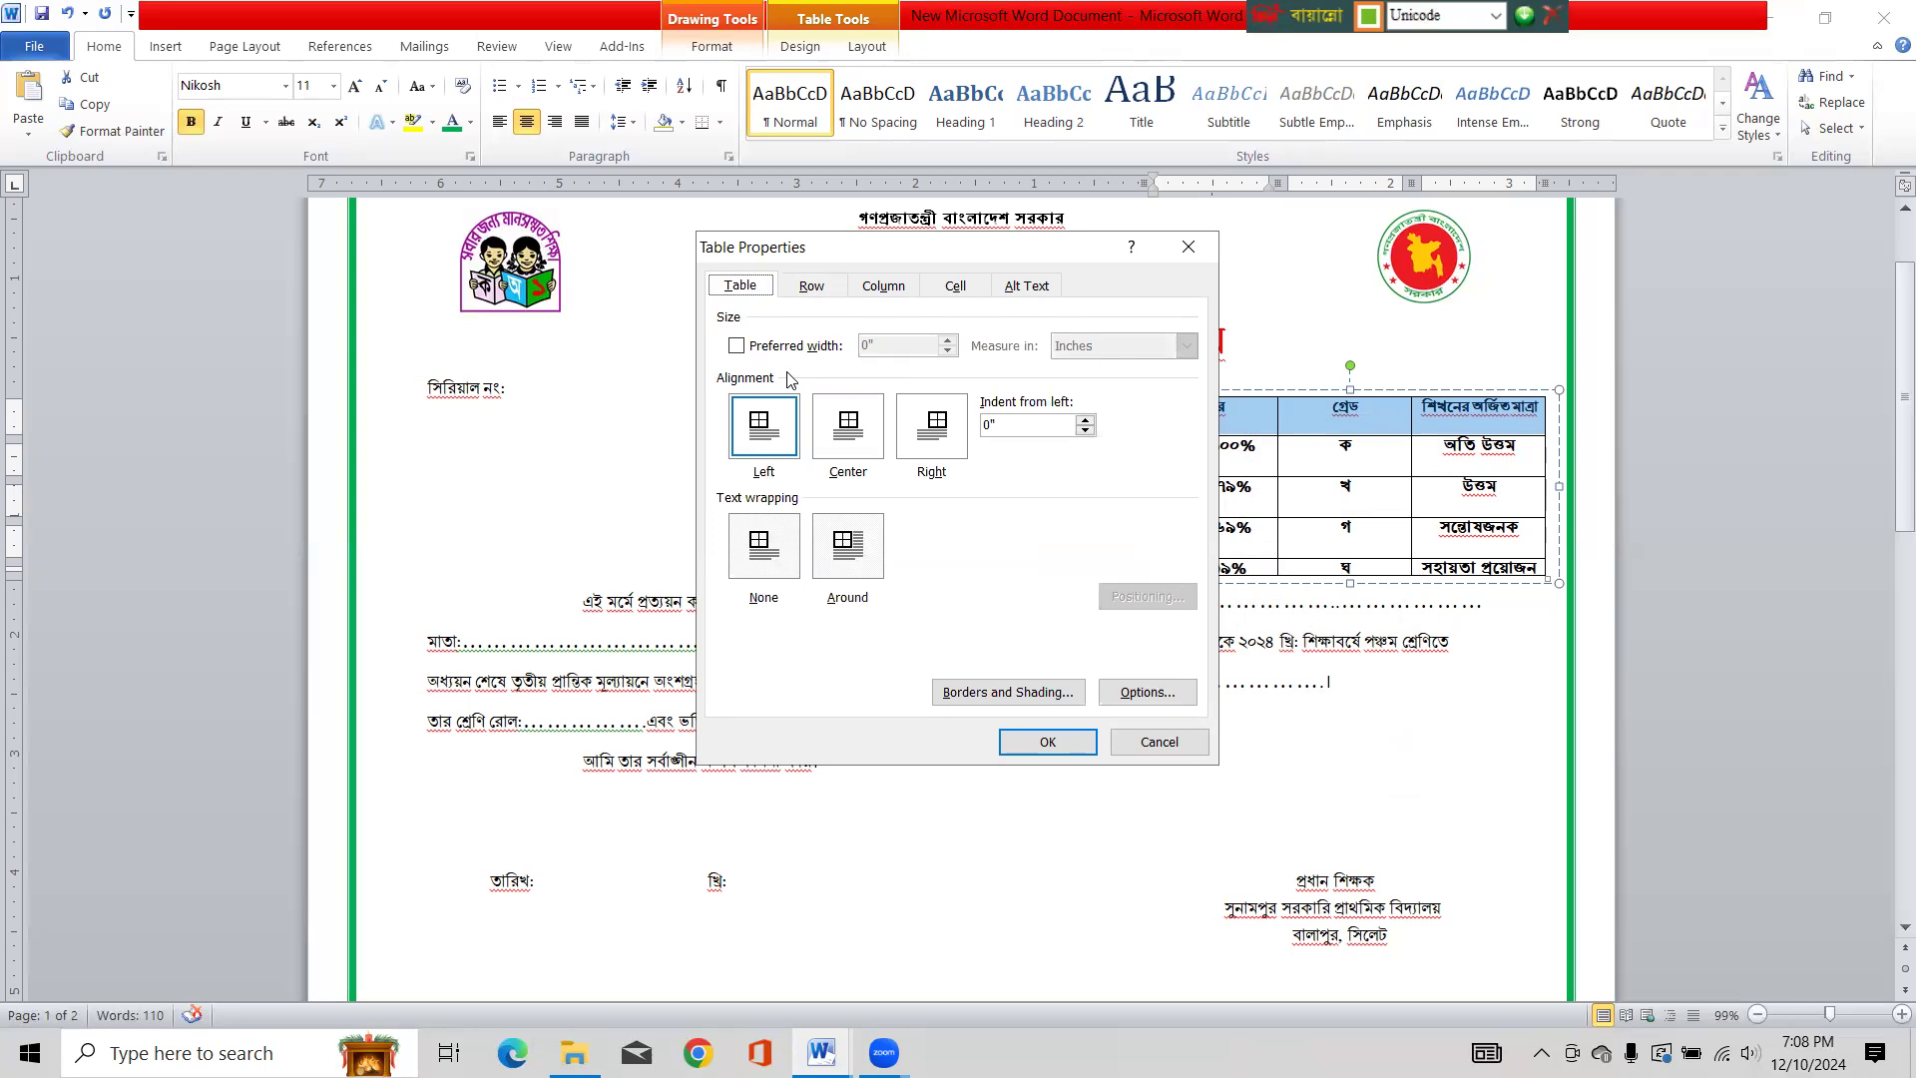
click(1134, 755)
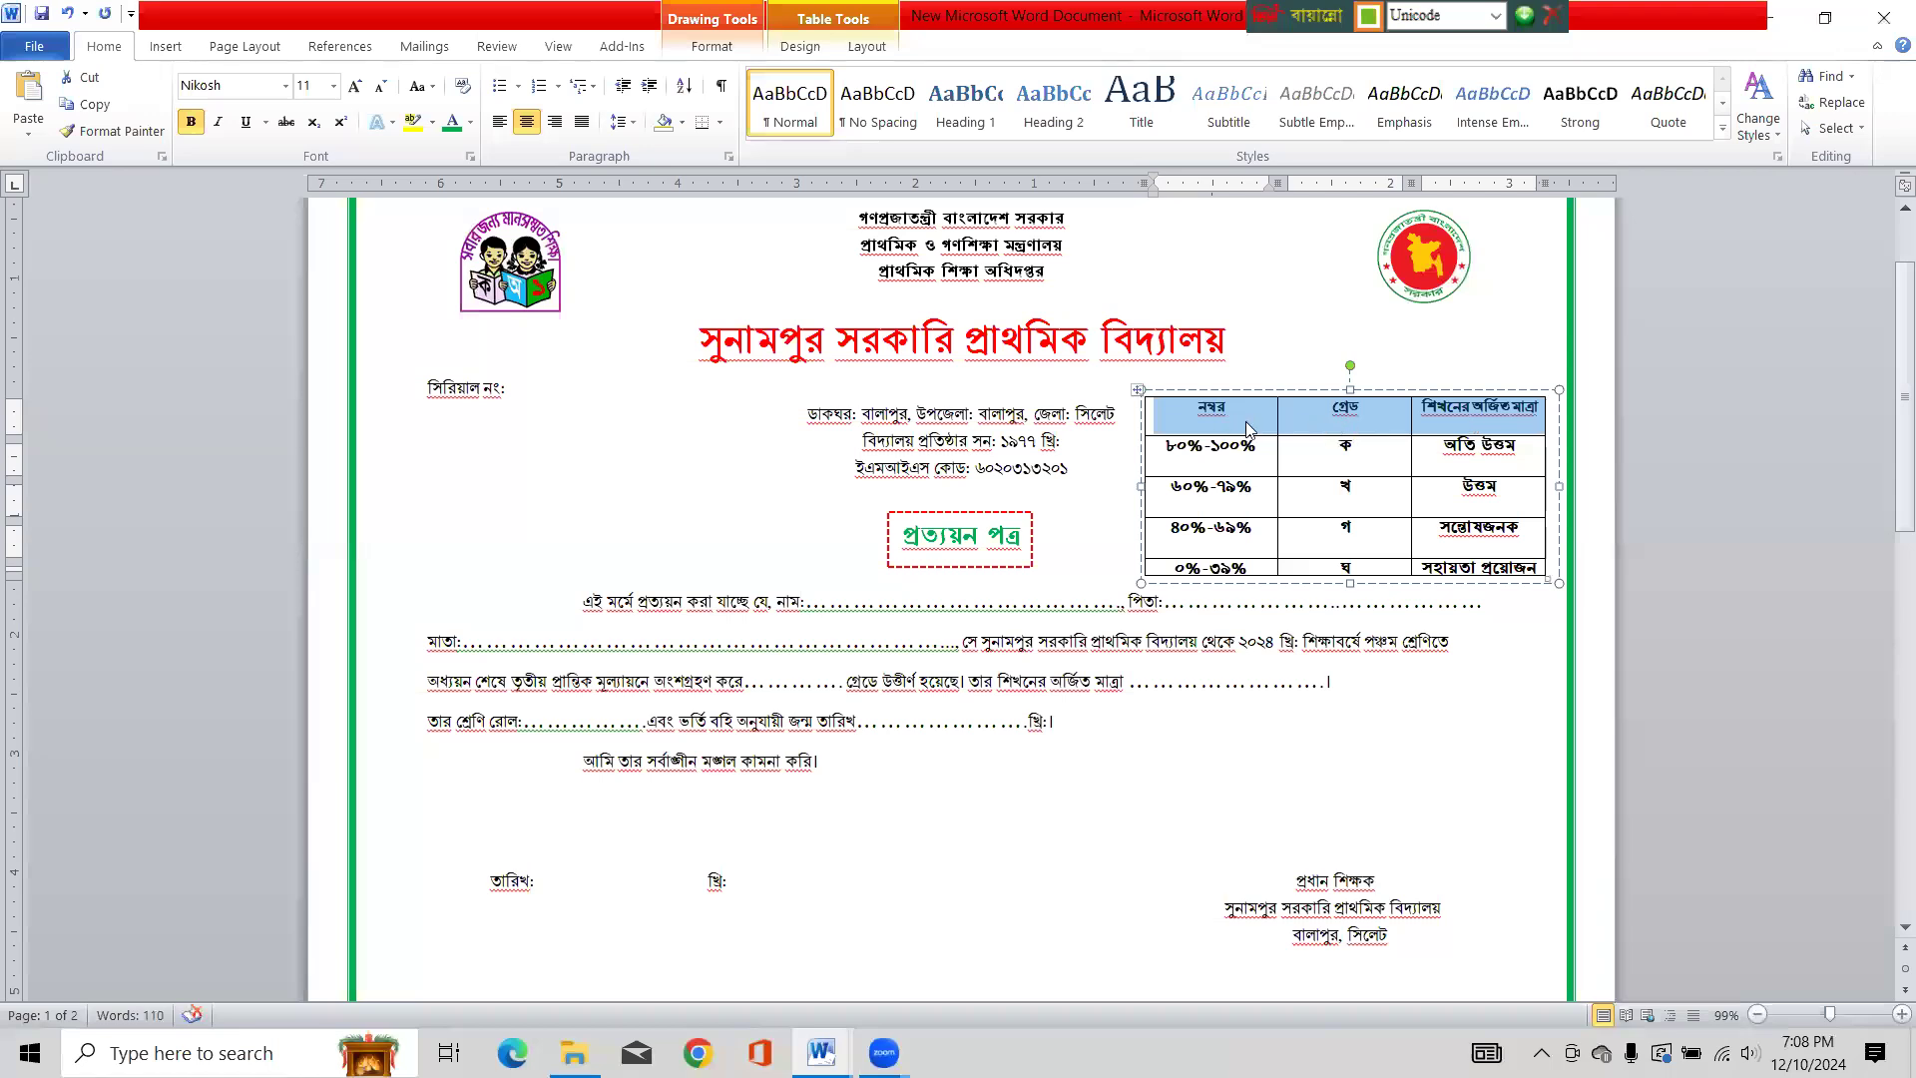
Shade the grade table's header row with a light blue theme color
click(683, 122)
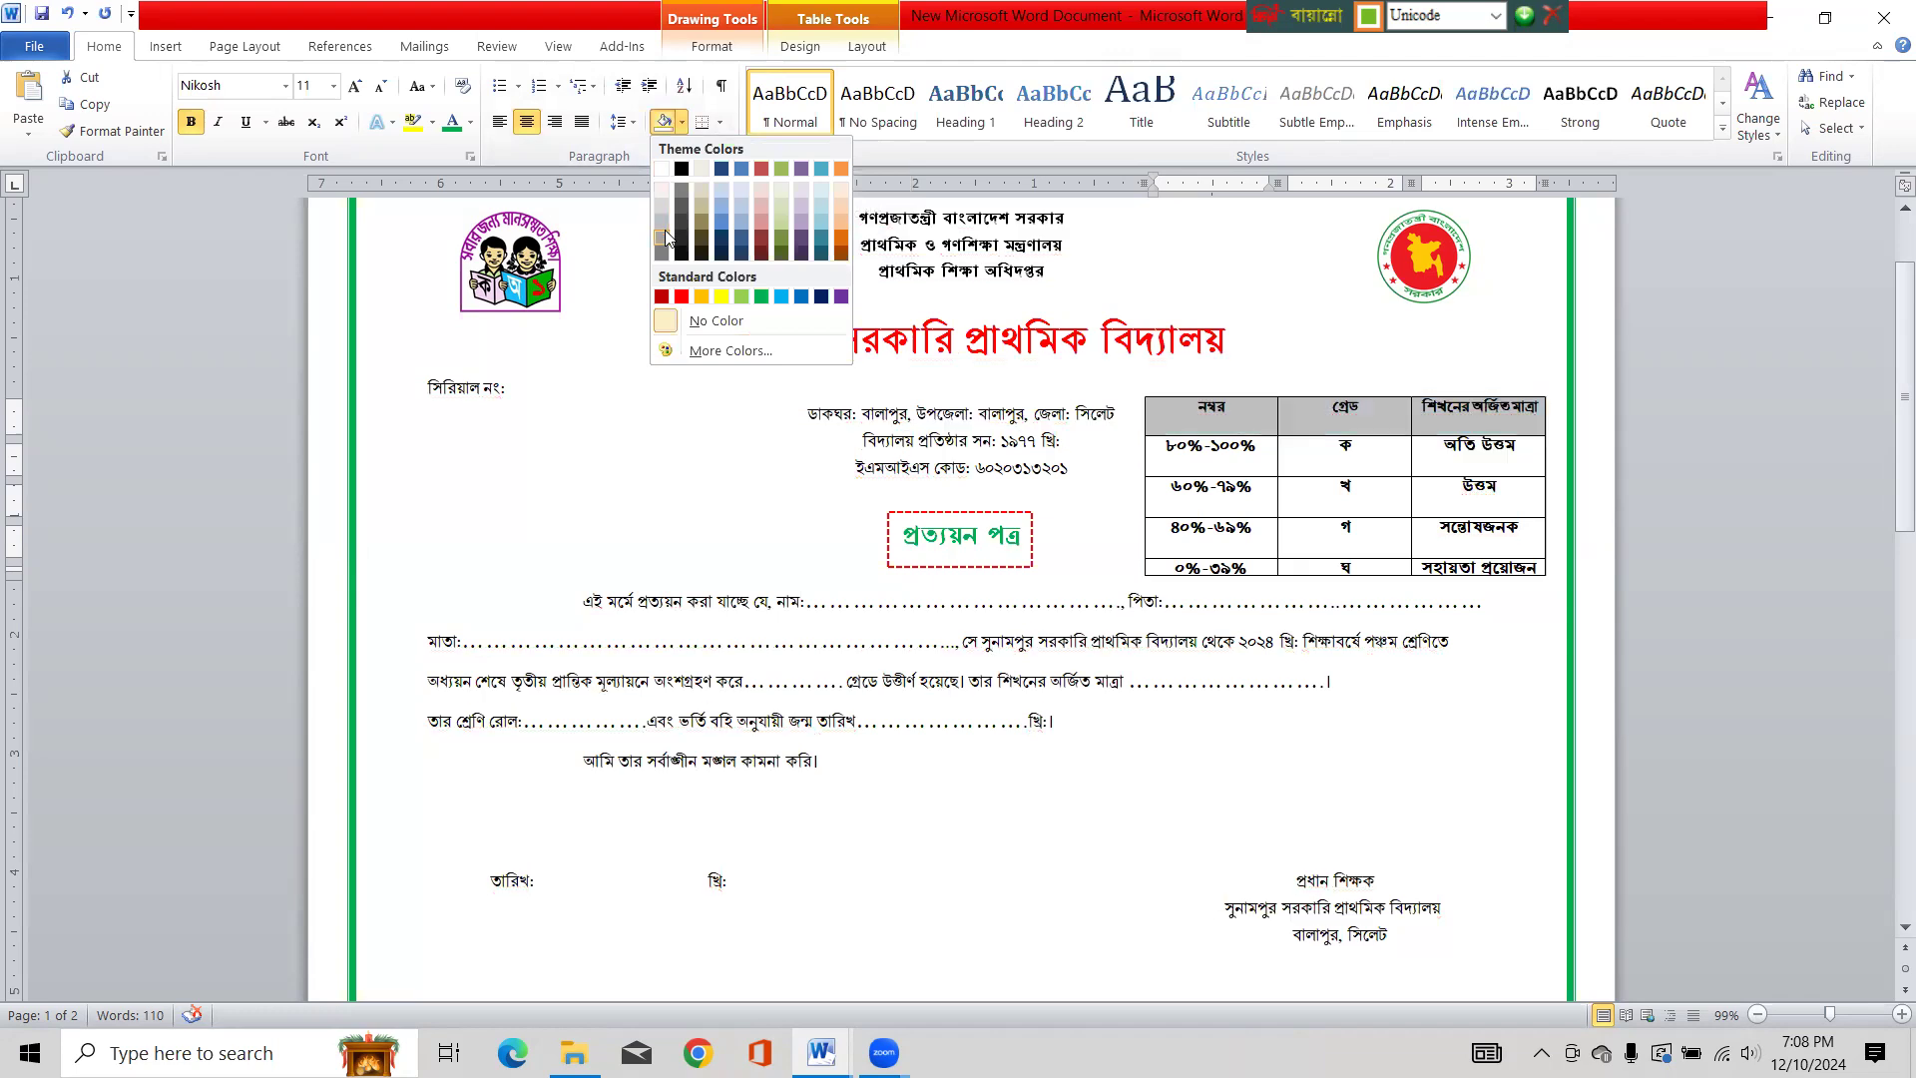
click(736, 216)
click(1550, 496)
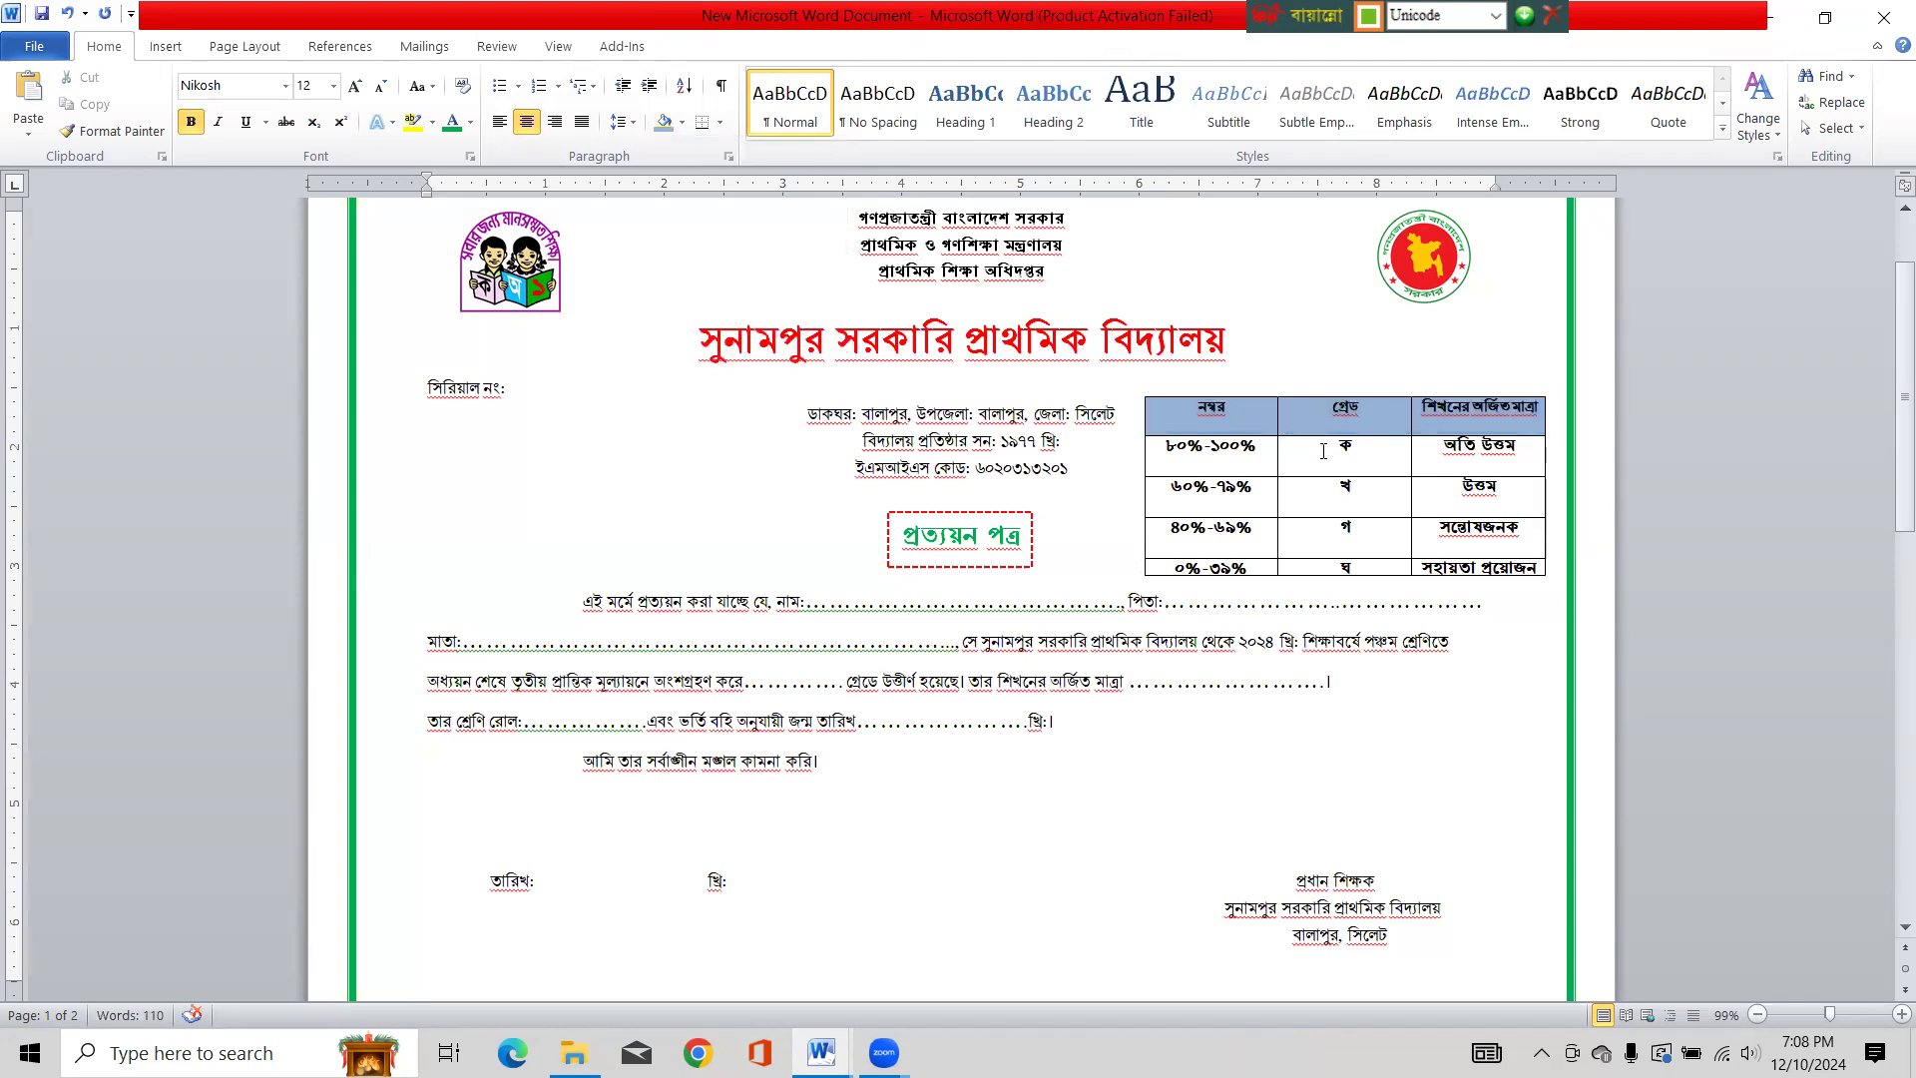
Draw a rectangle about 6.09" wide and 6.02" high over the middle of the certificate
scroll(1340, 523, down, 4)
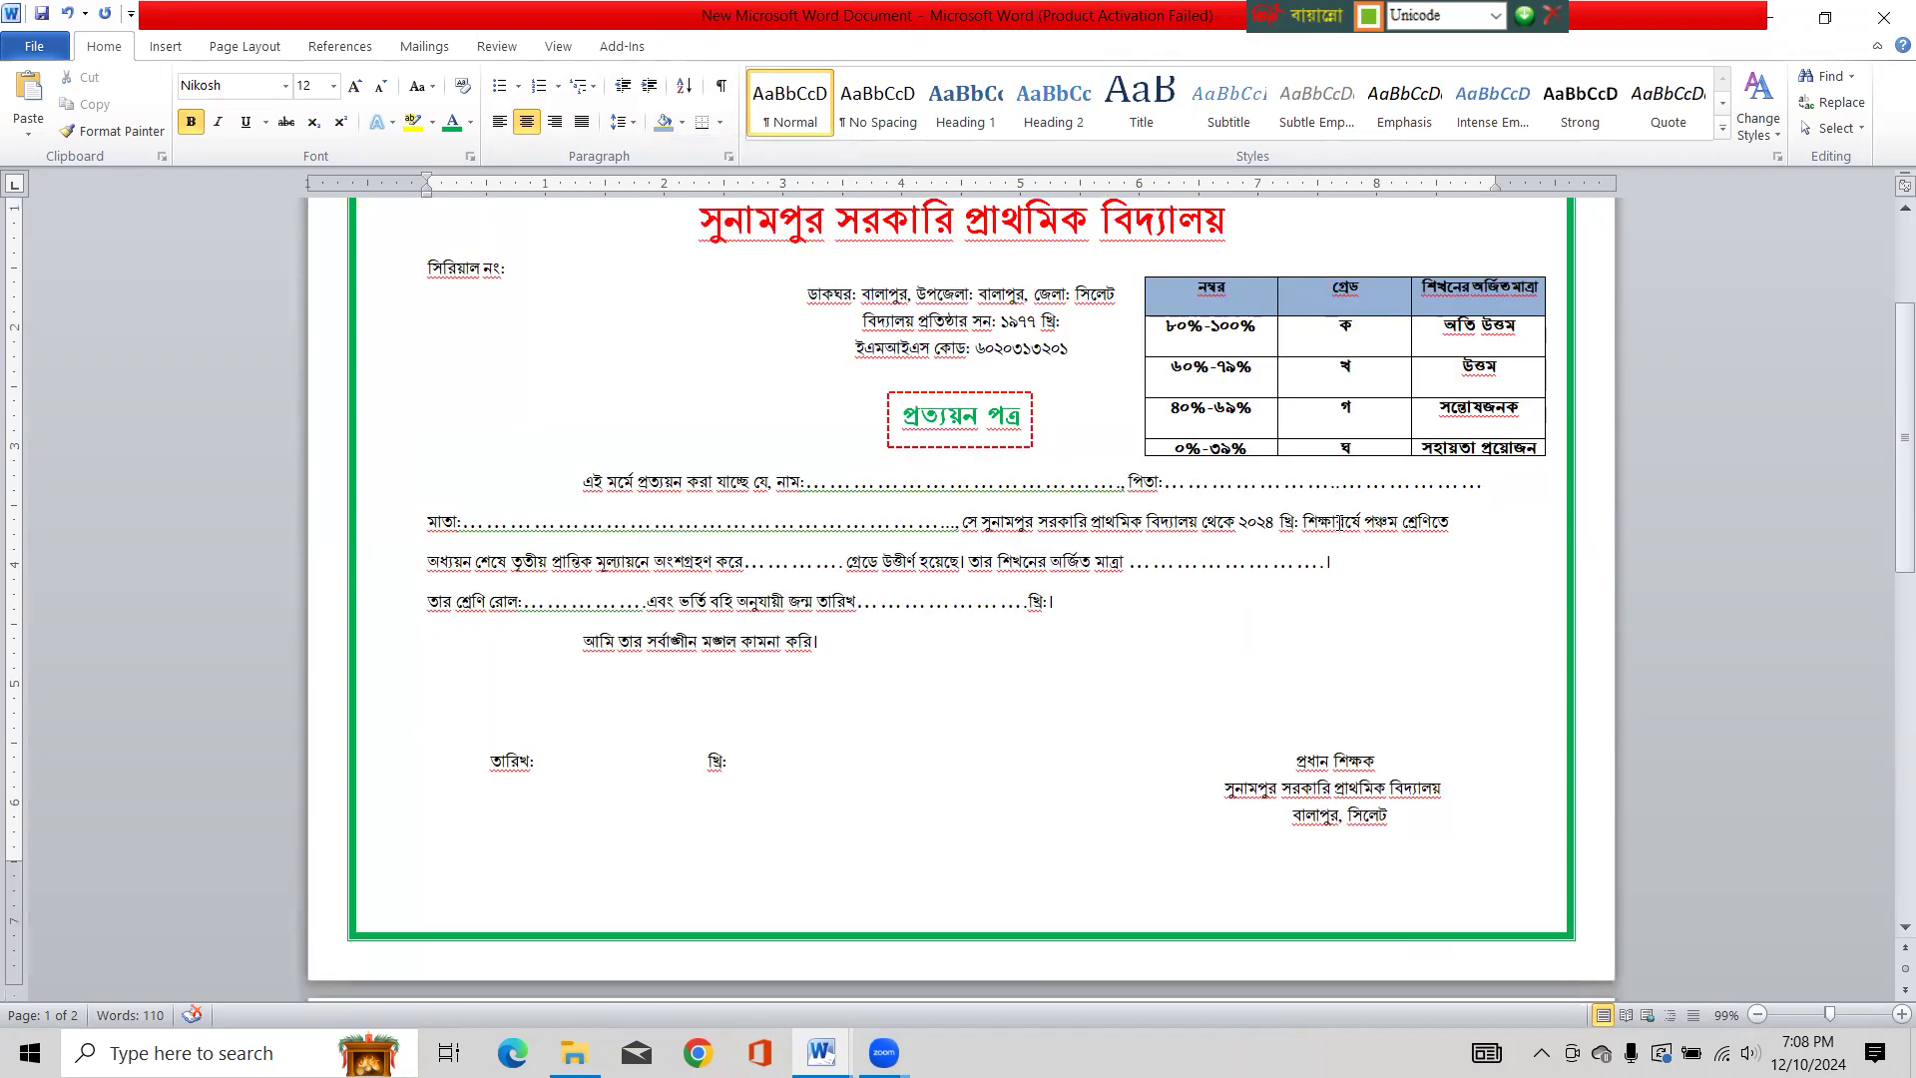
scroll(1337, 523, up, 4)
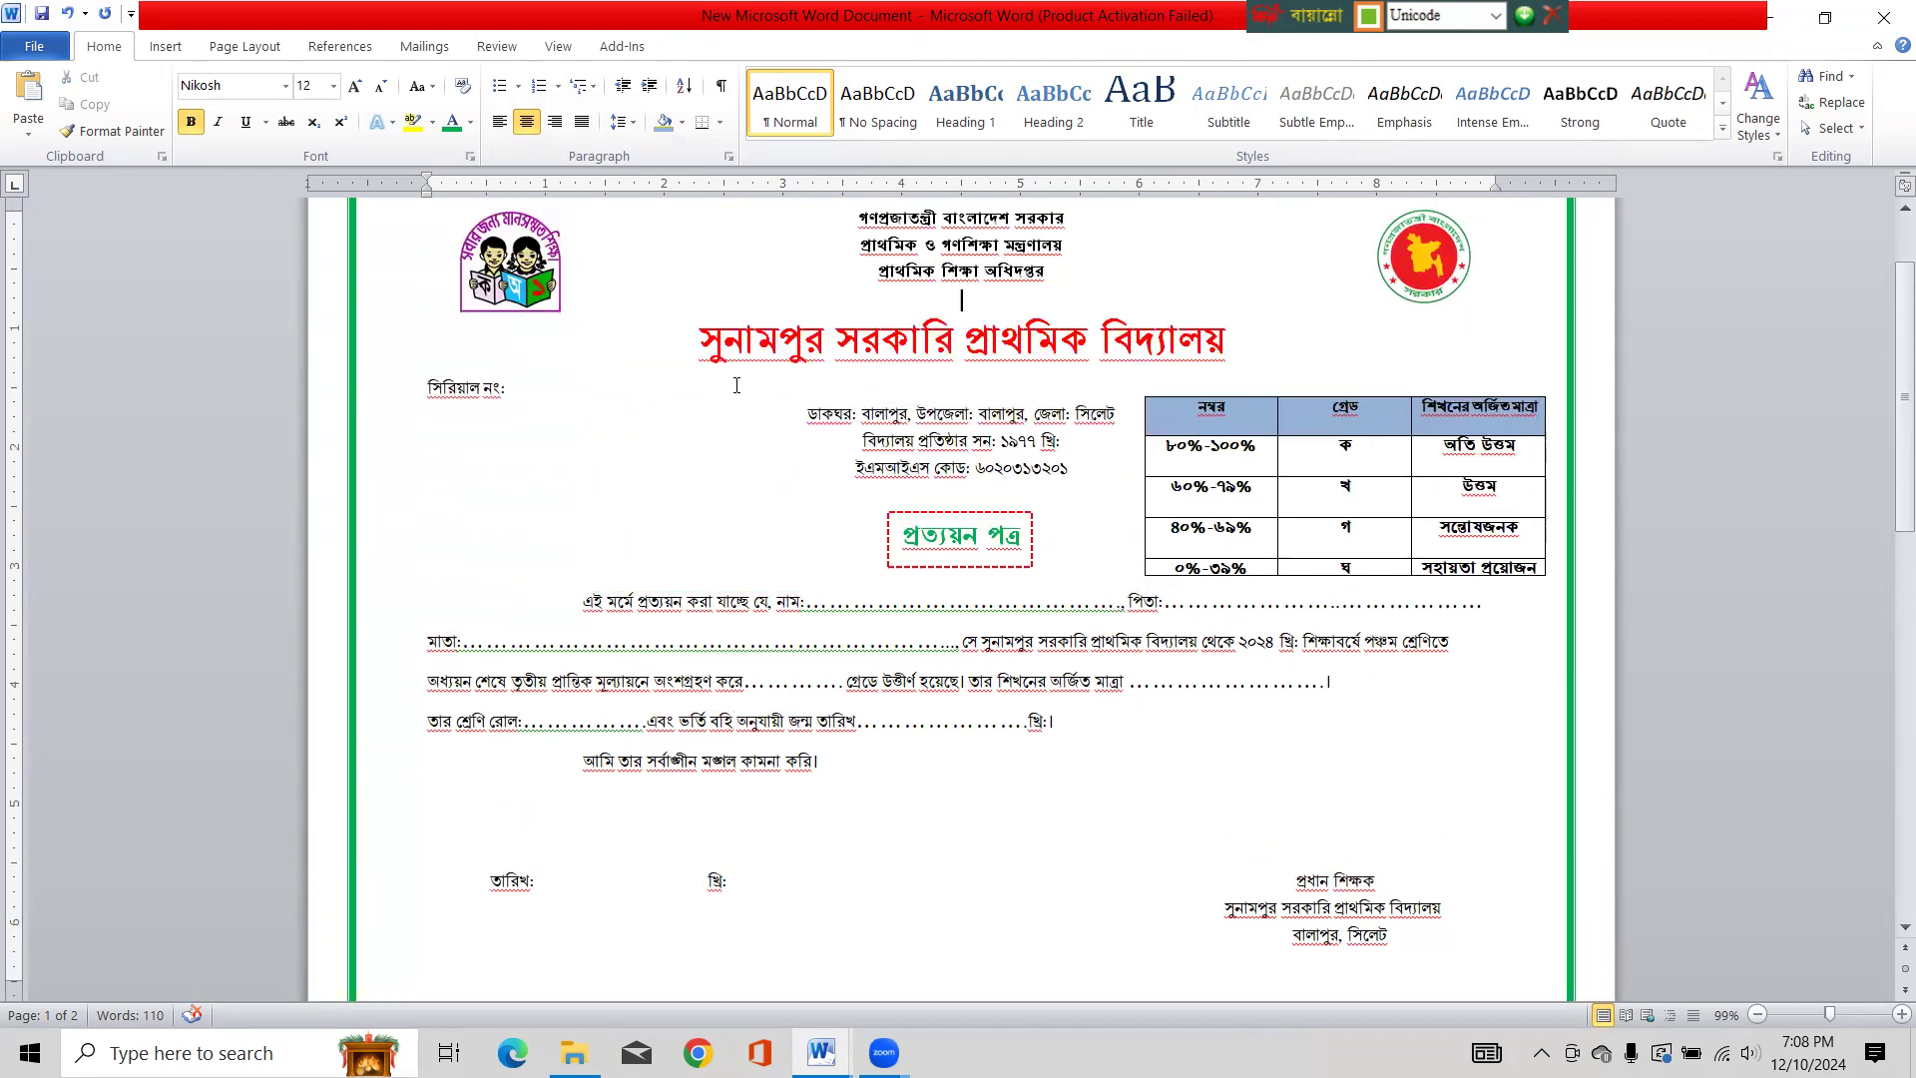
scroll(737, 385, up, 2)
click(262, 48)
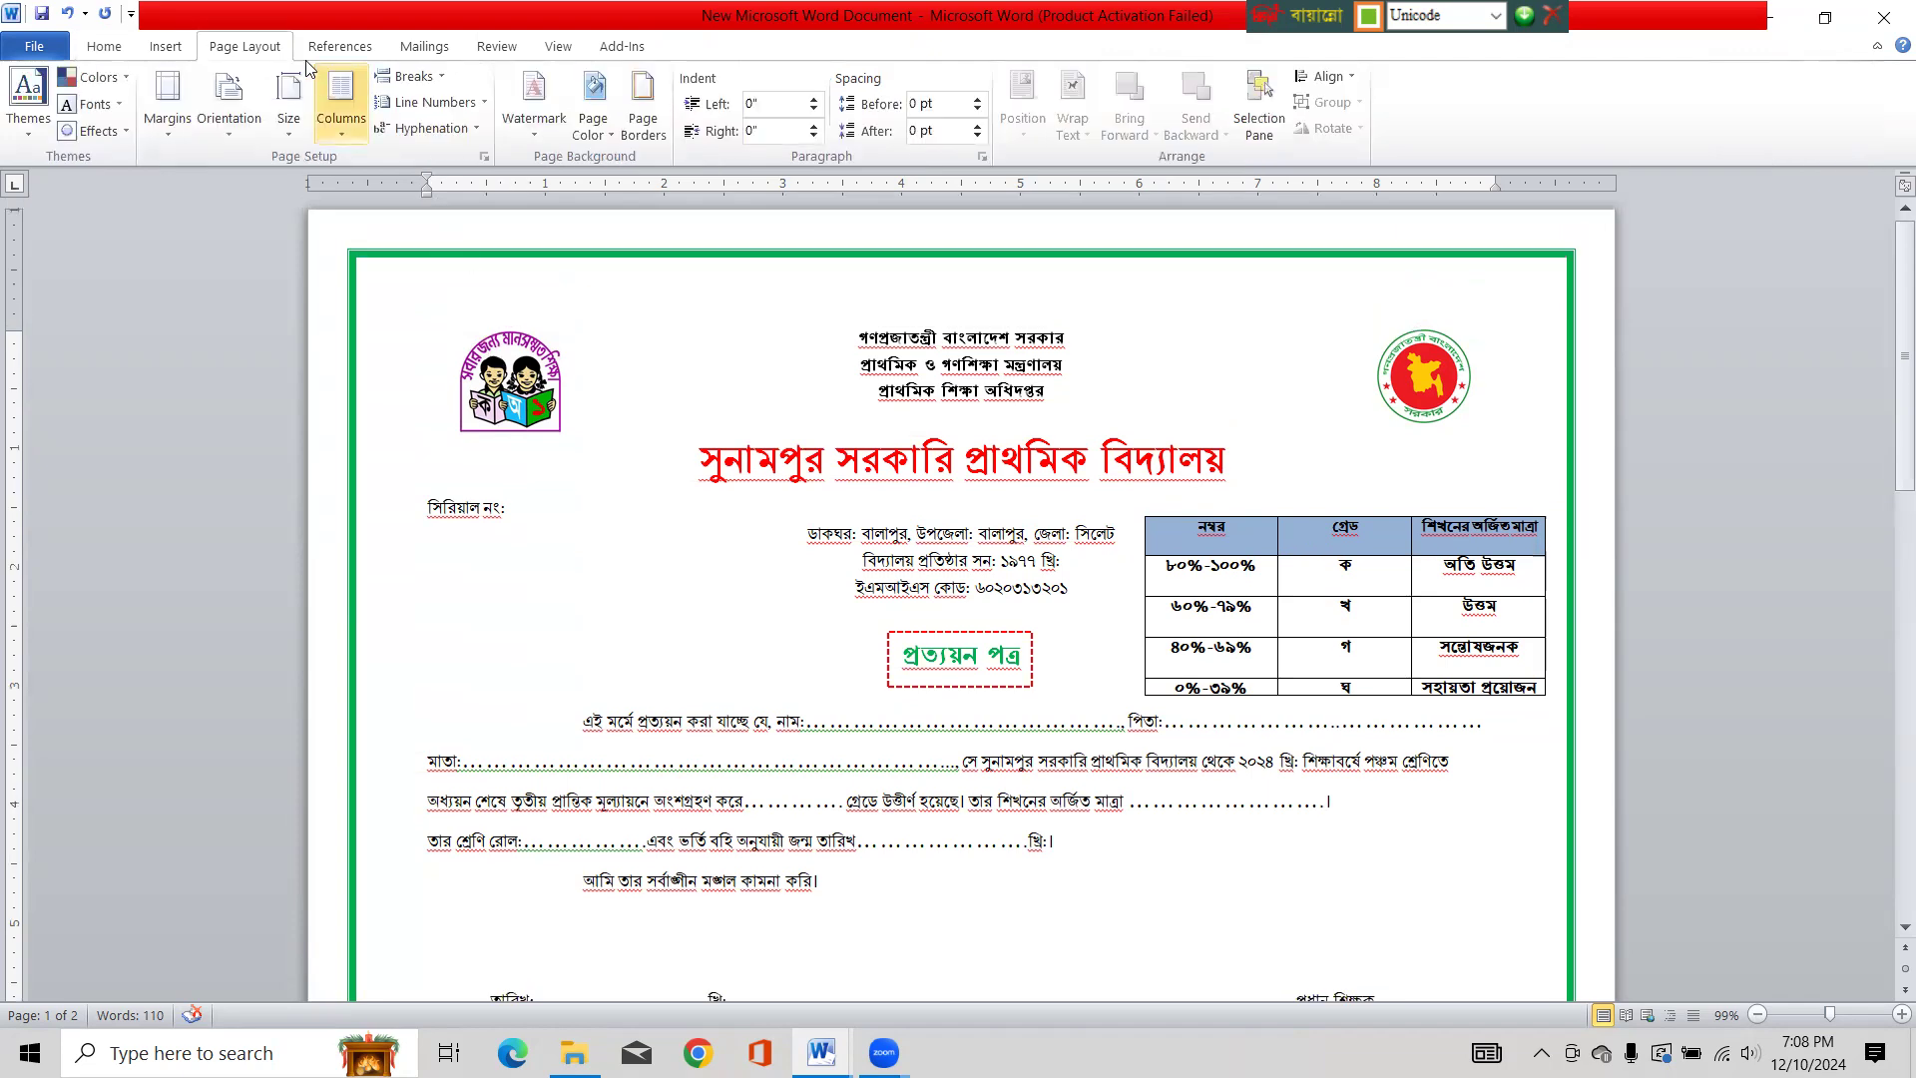
click(165, 45)
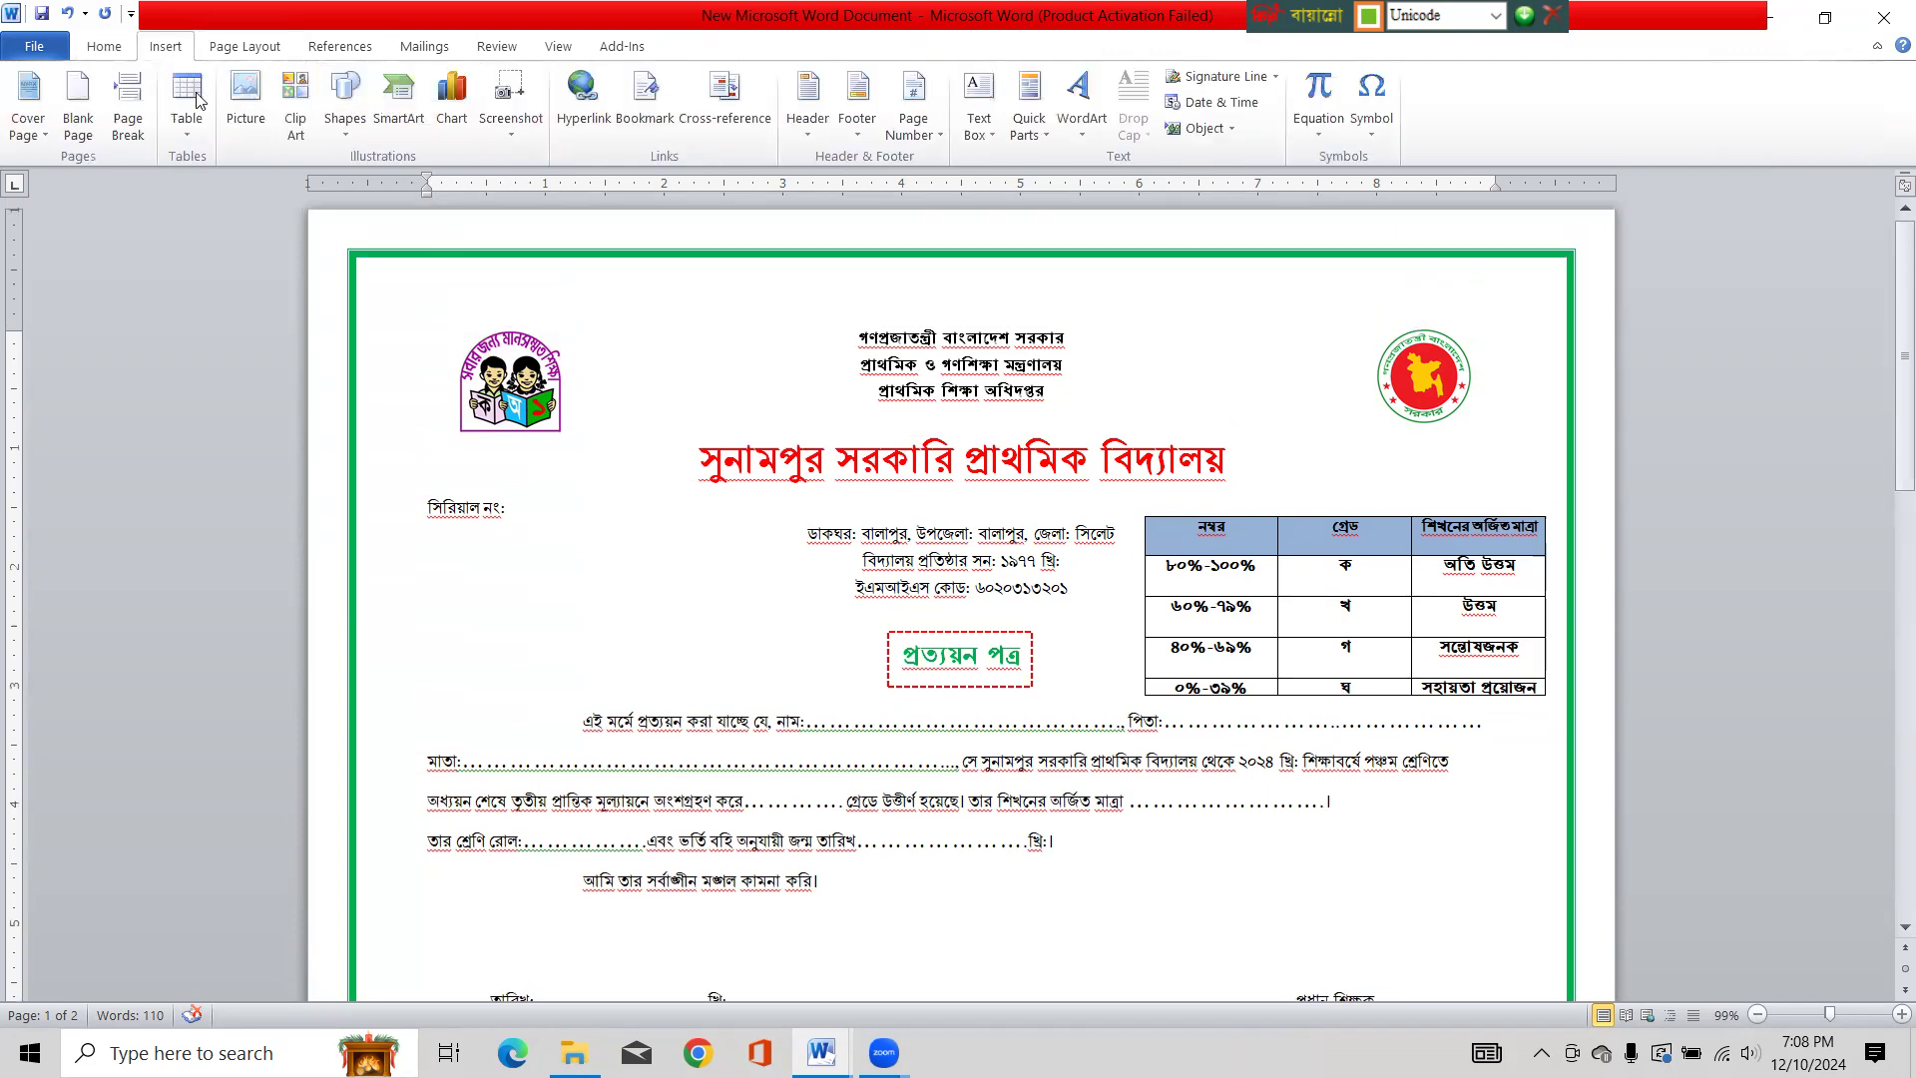
click(342, 93)
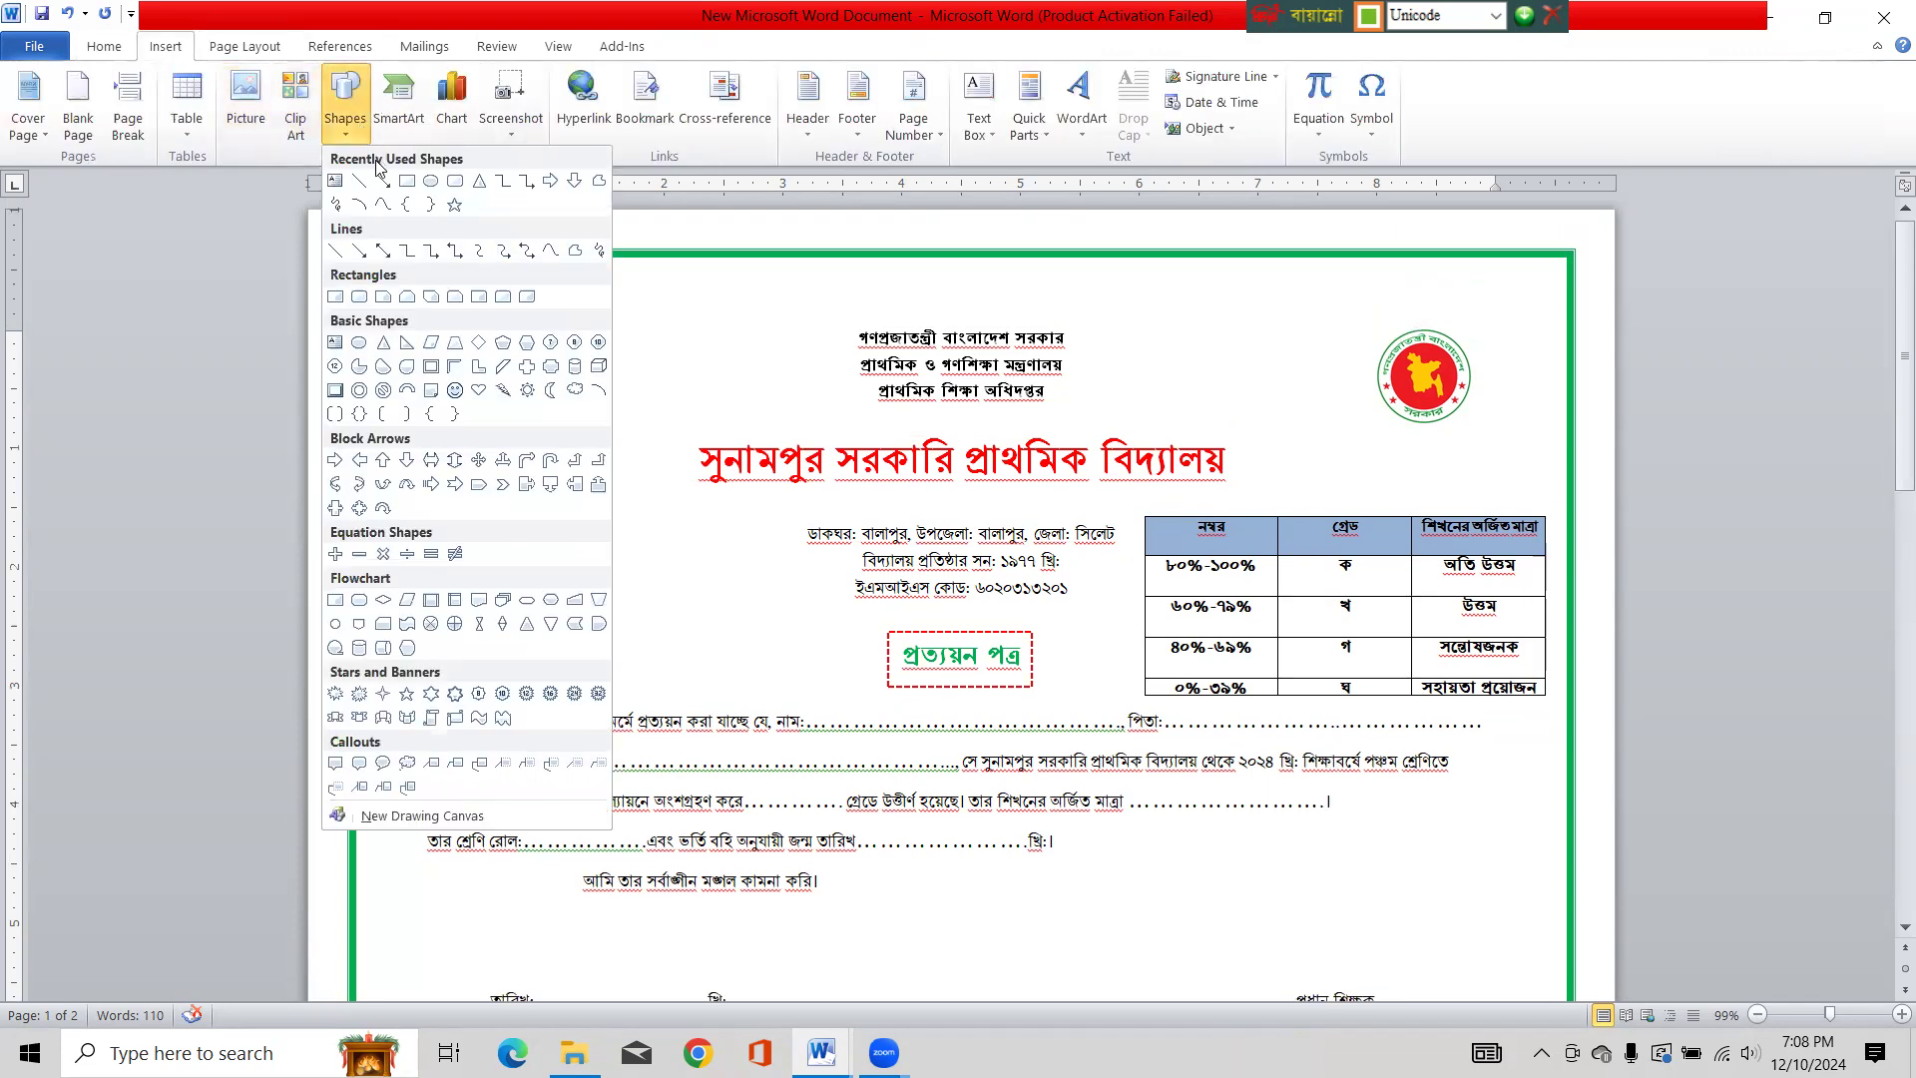
click(336, 297)
mouse_move(597, 318)
mouse_down()
mouse_move(871, 419)
mouse_move(1267, 832)
mouse_move(1323, 1014)
mouse_up()
Fill the rectangle with the picture file p logo 1 from the testimonial folder
scroll(1385, 860, down, 2)
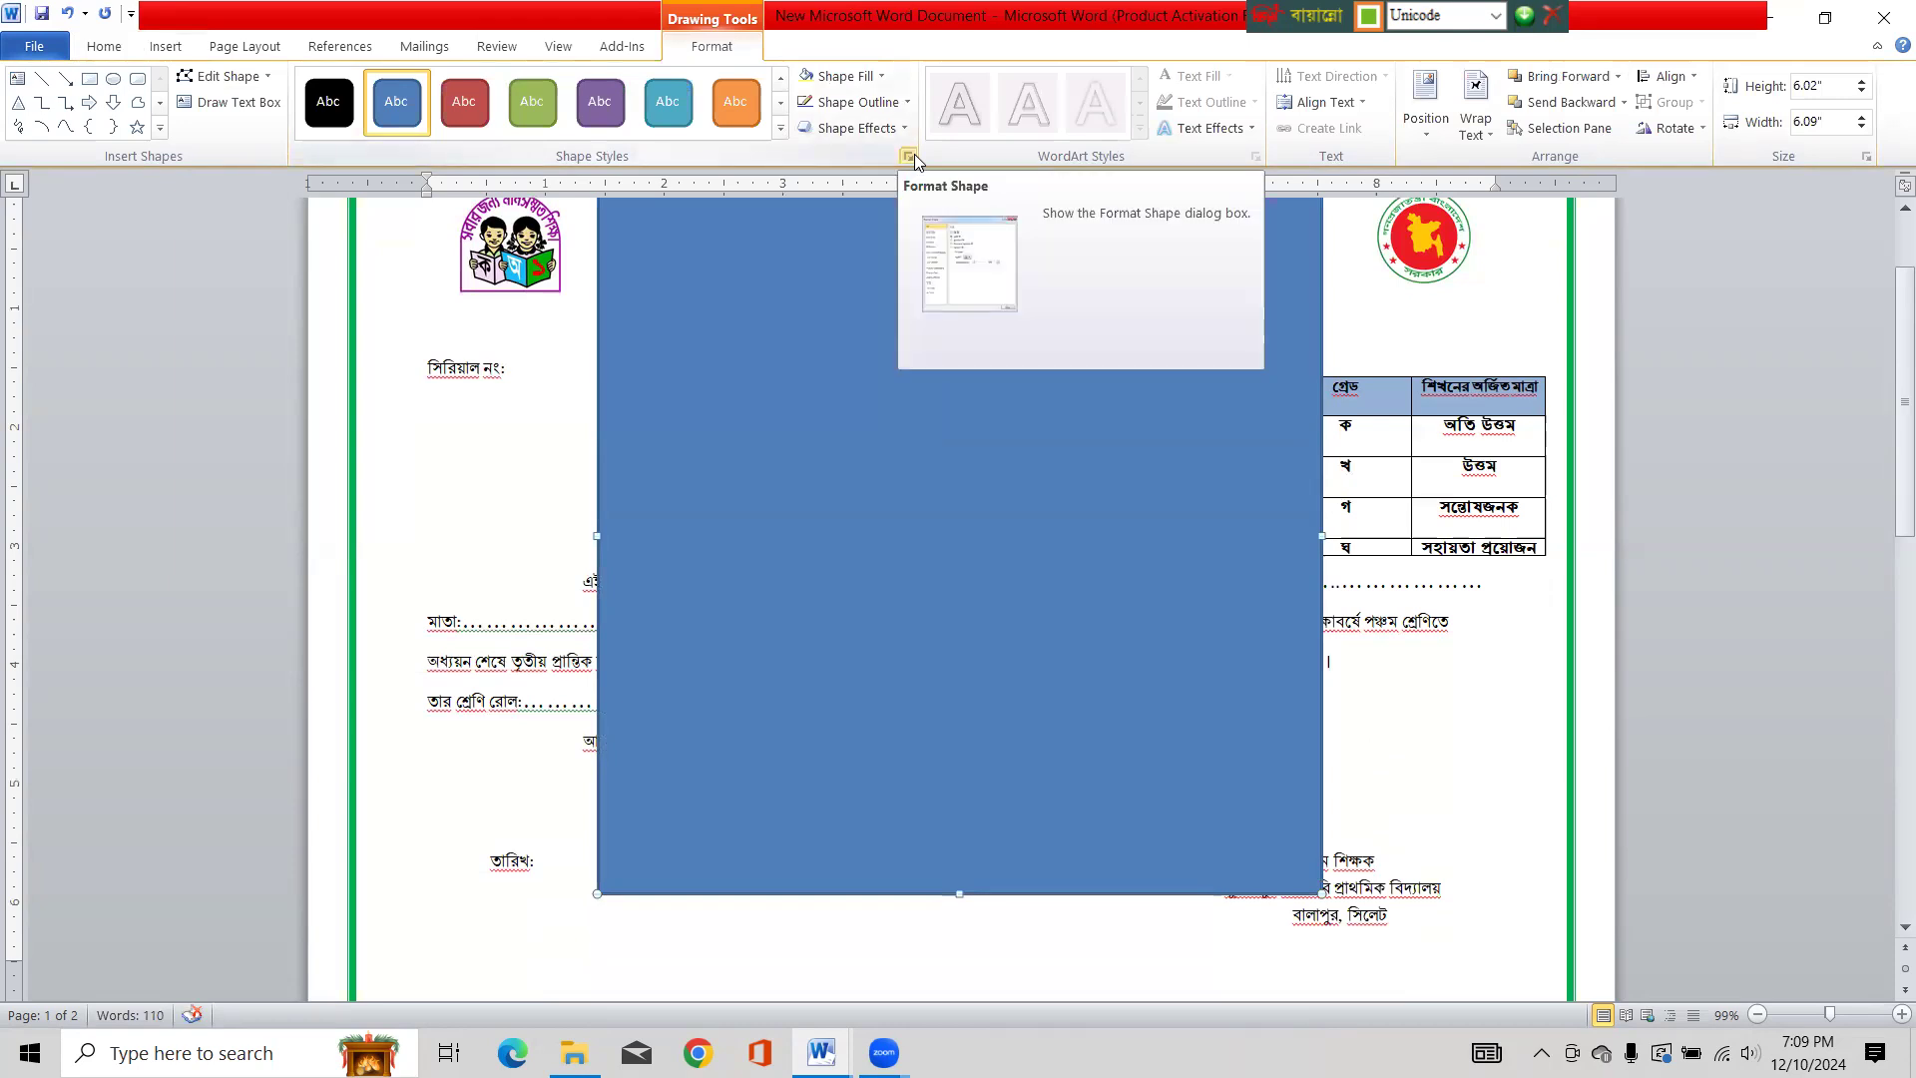
right_click(910, 459)
click(1020, 884)
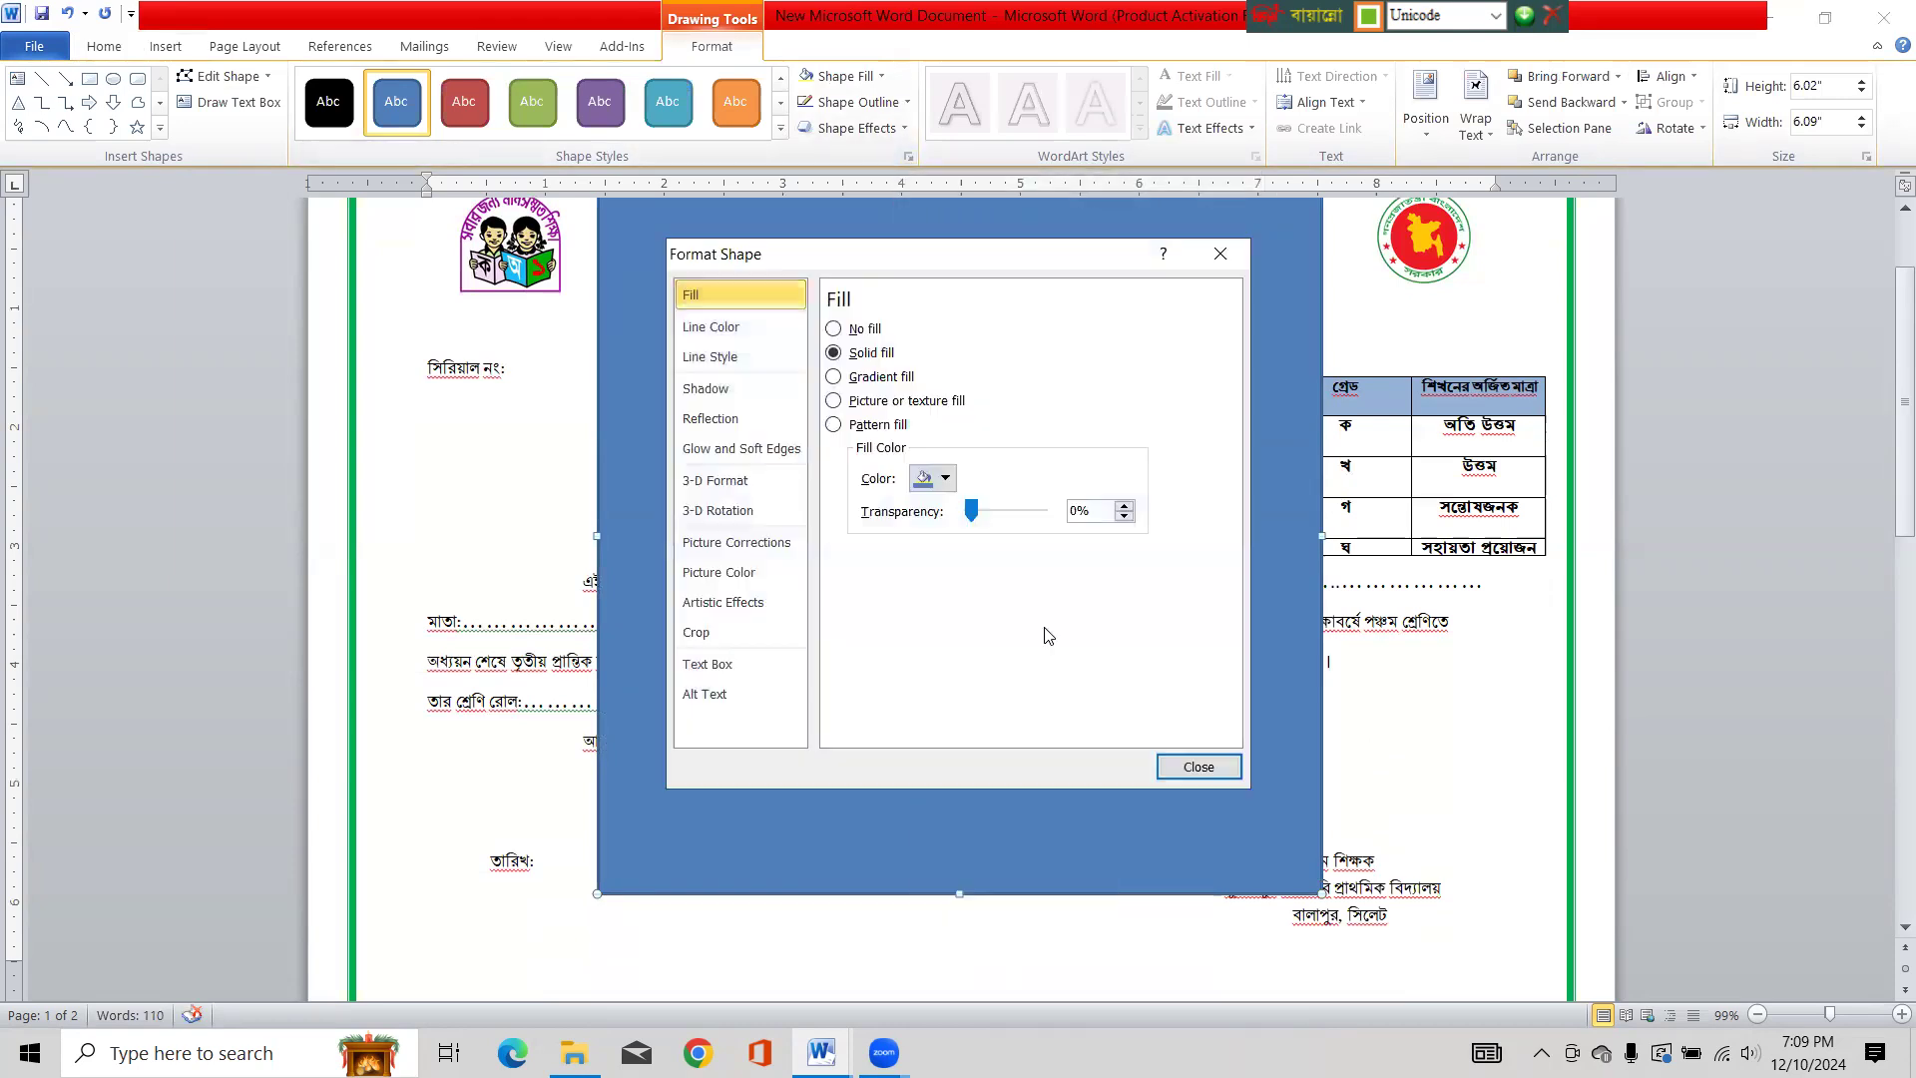
click(838, 400)
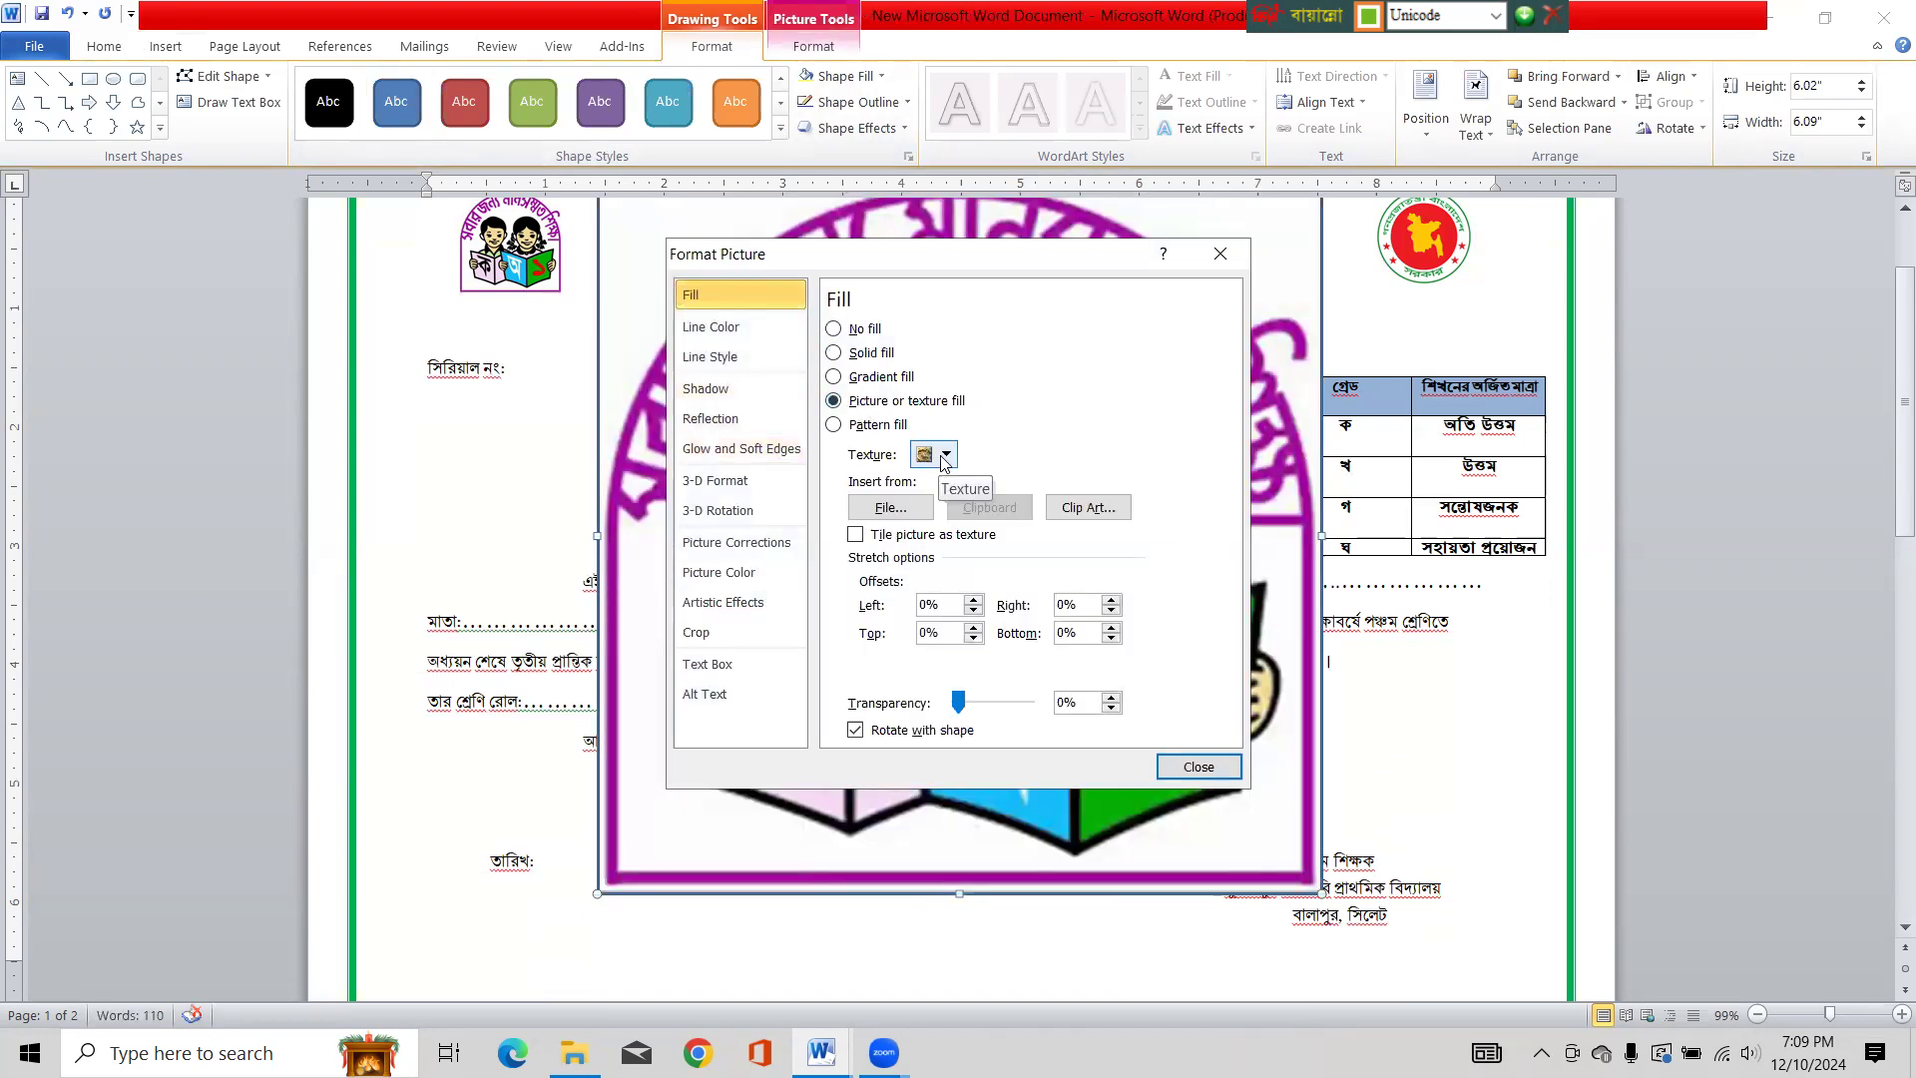
click(891, 506)
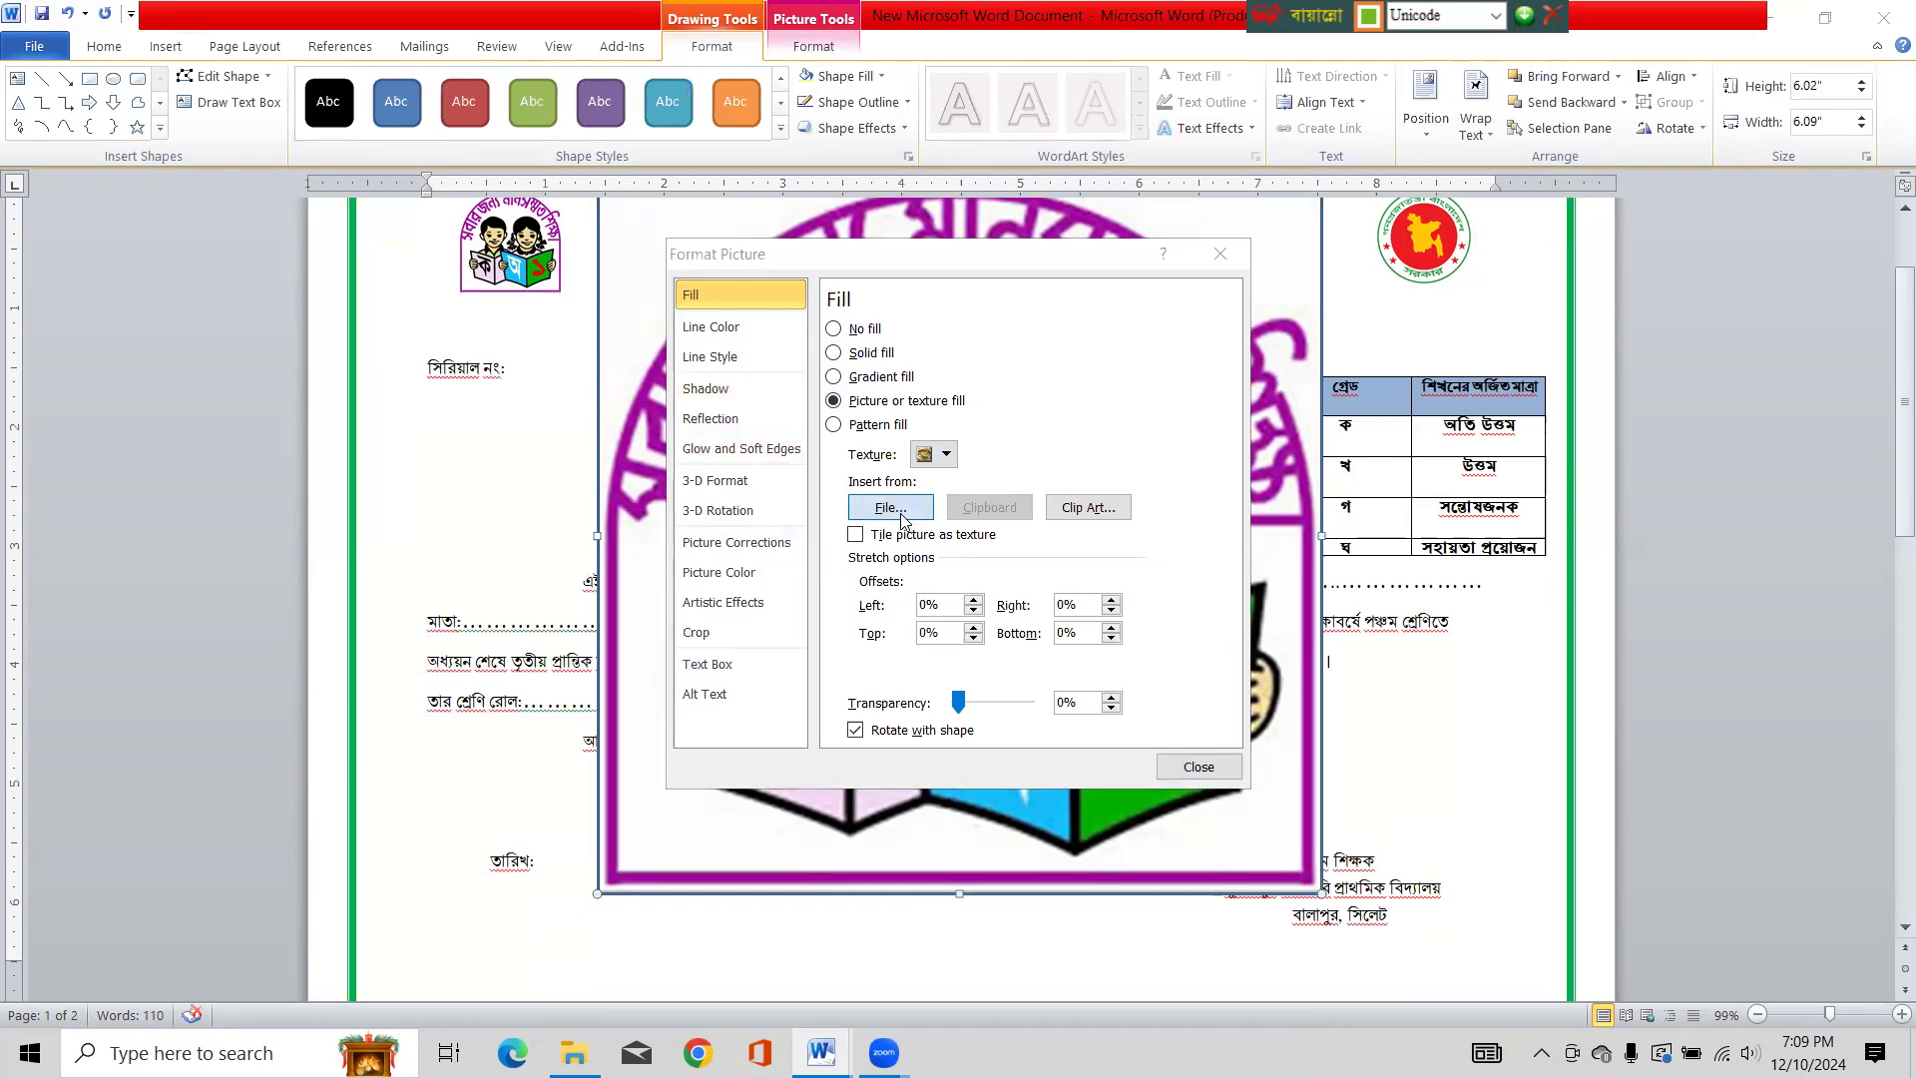
click(1103, 489)
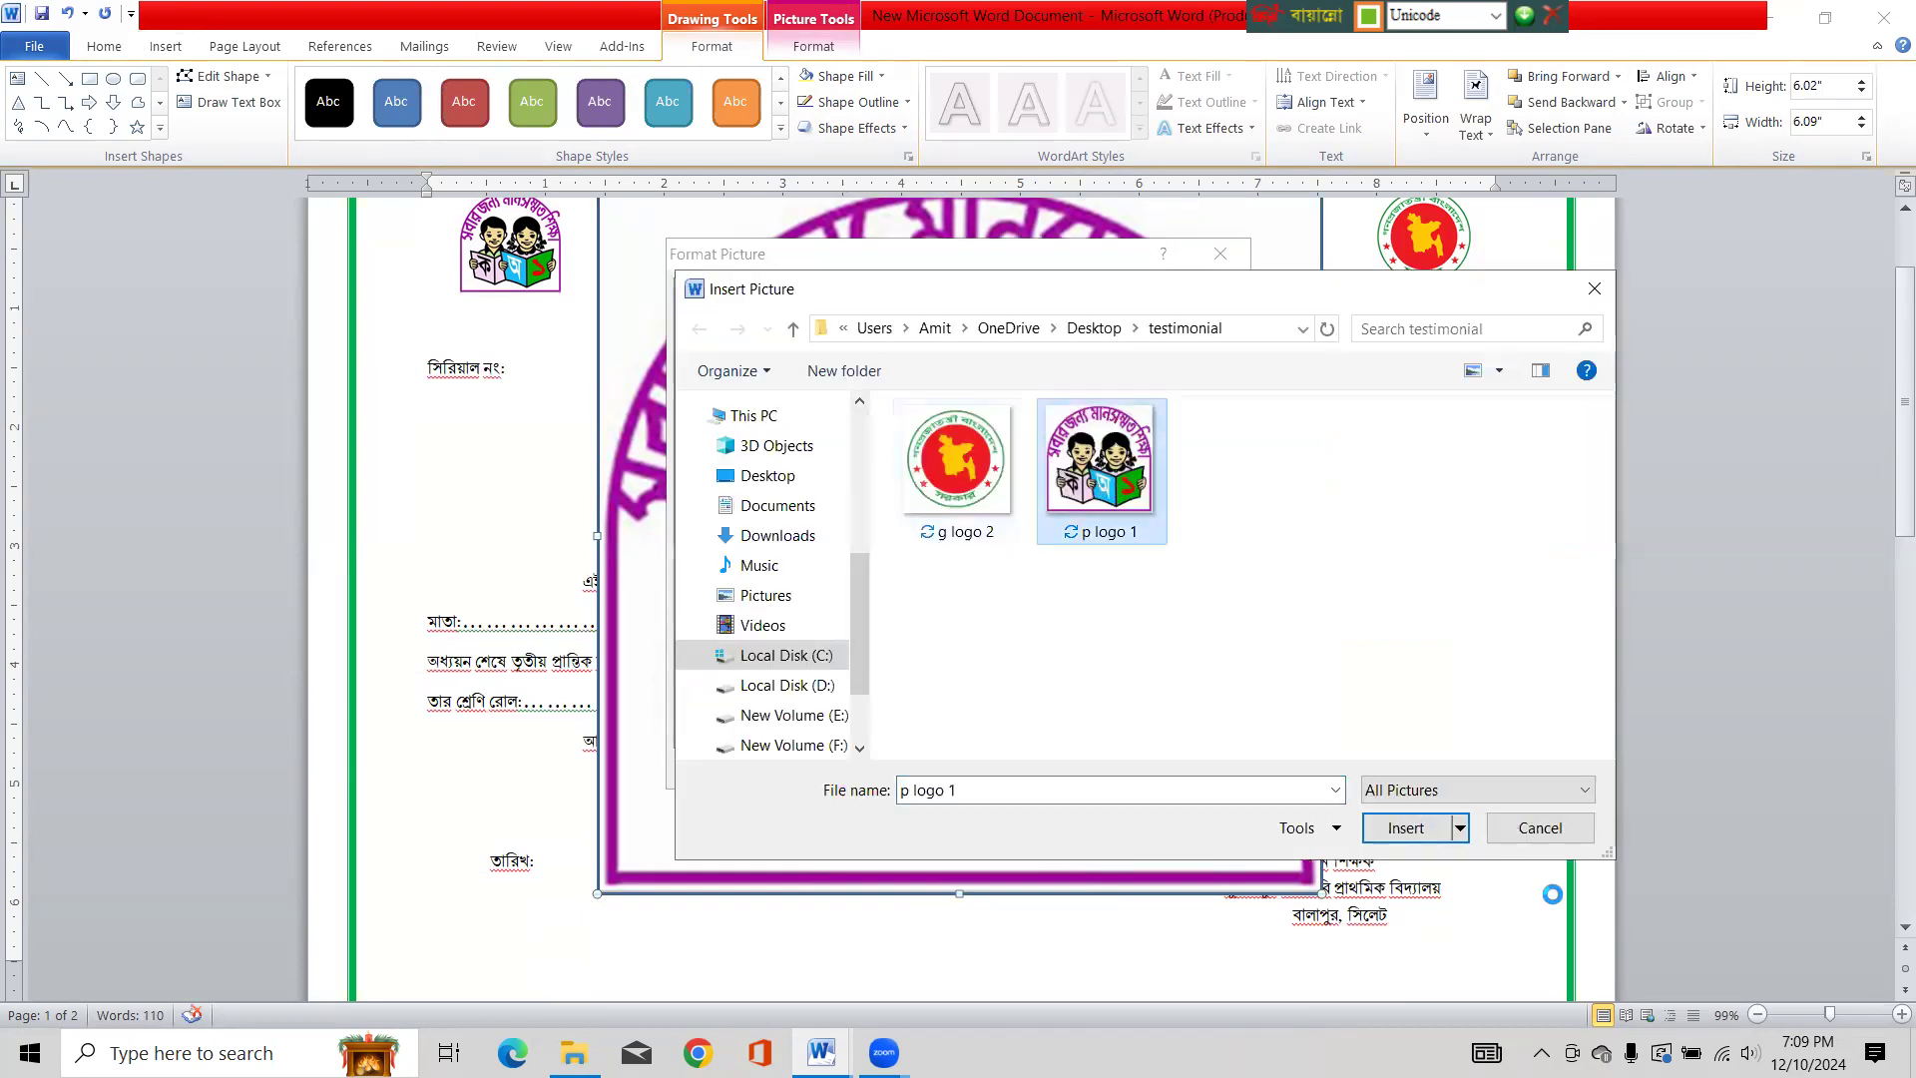
click(1405, 827)
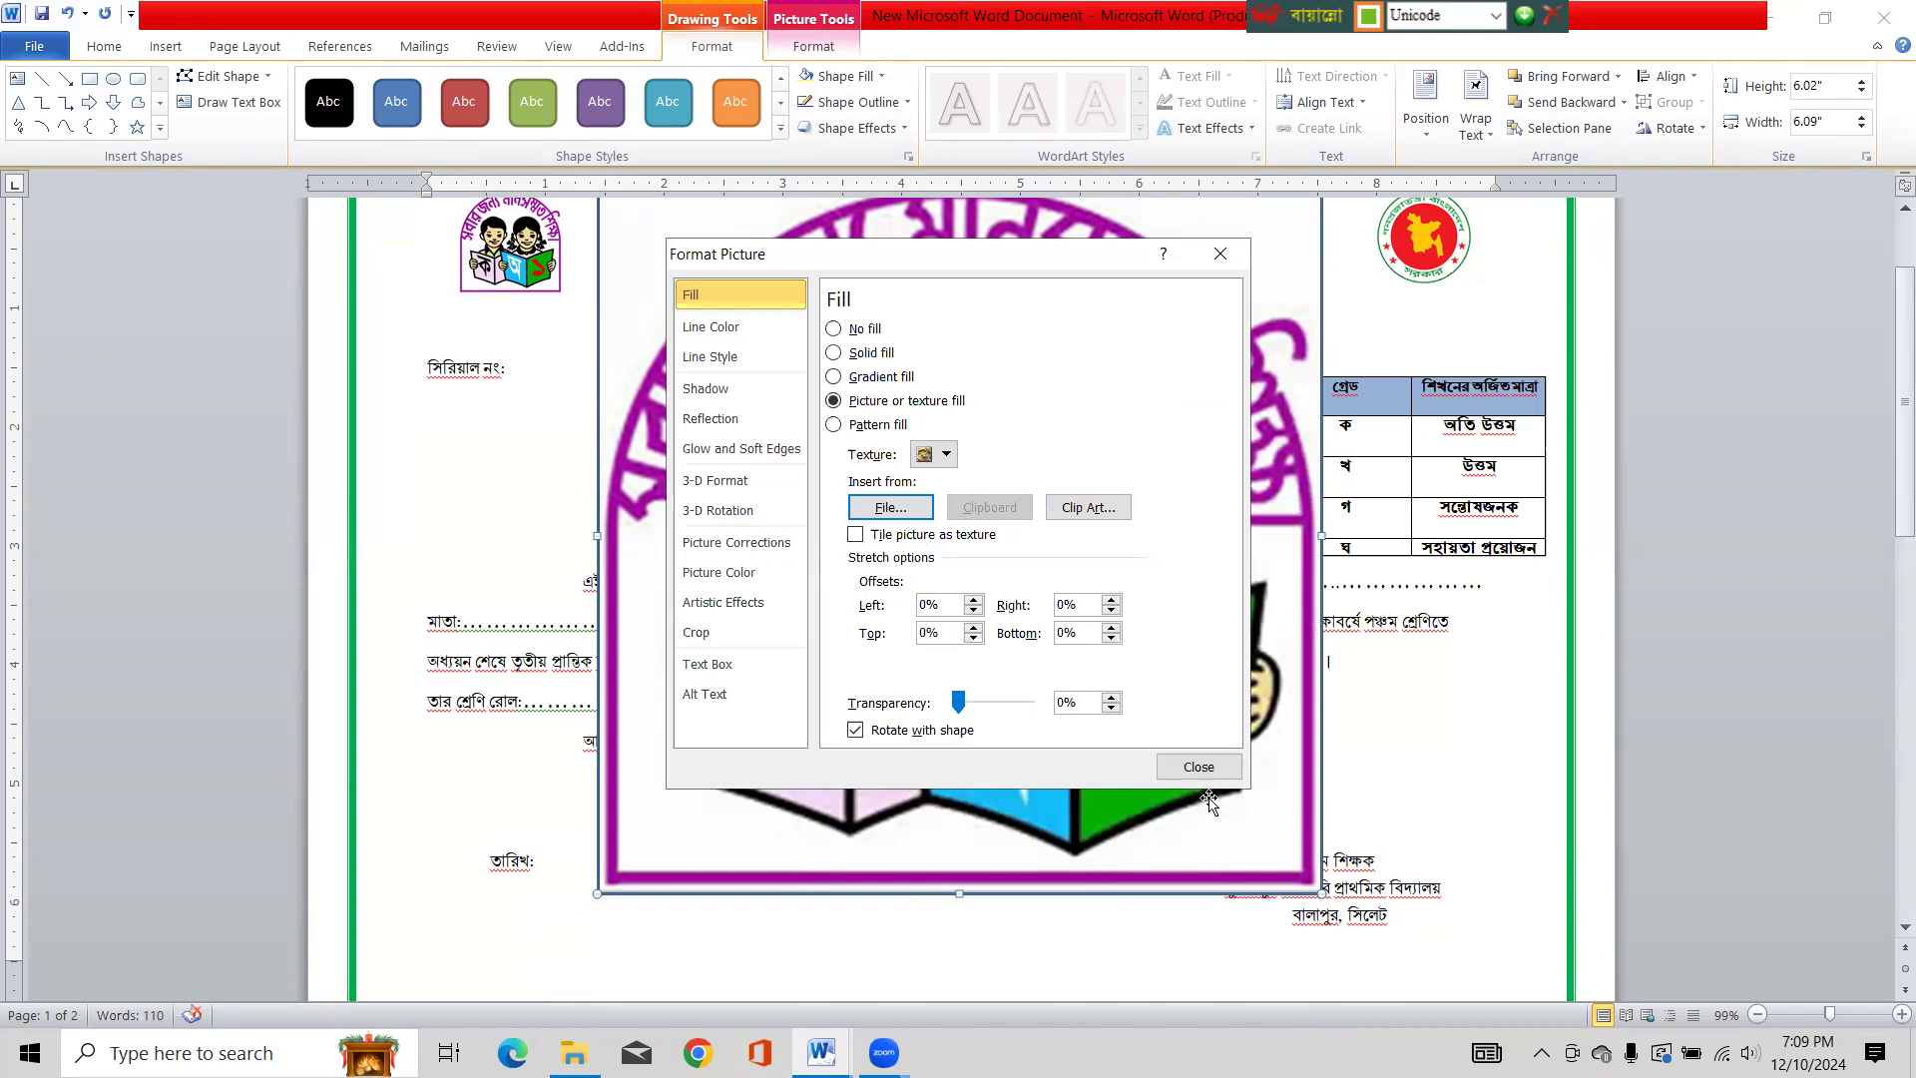
Set the transparency of the rectangle's picture fill to 91% and deselect the shape
drag(958, 703, 1027, 708)
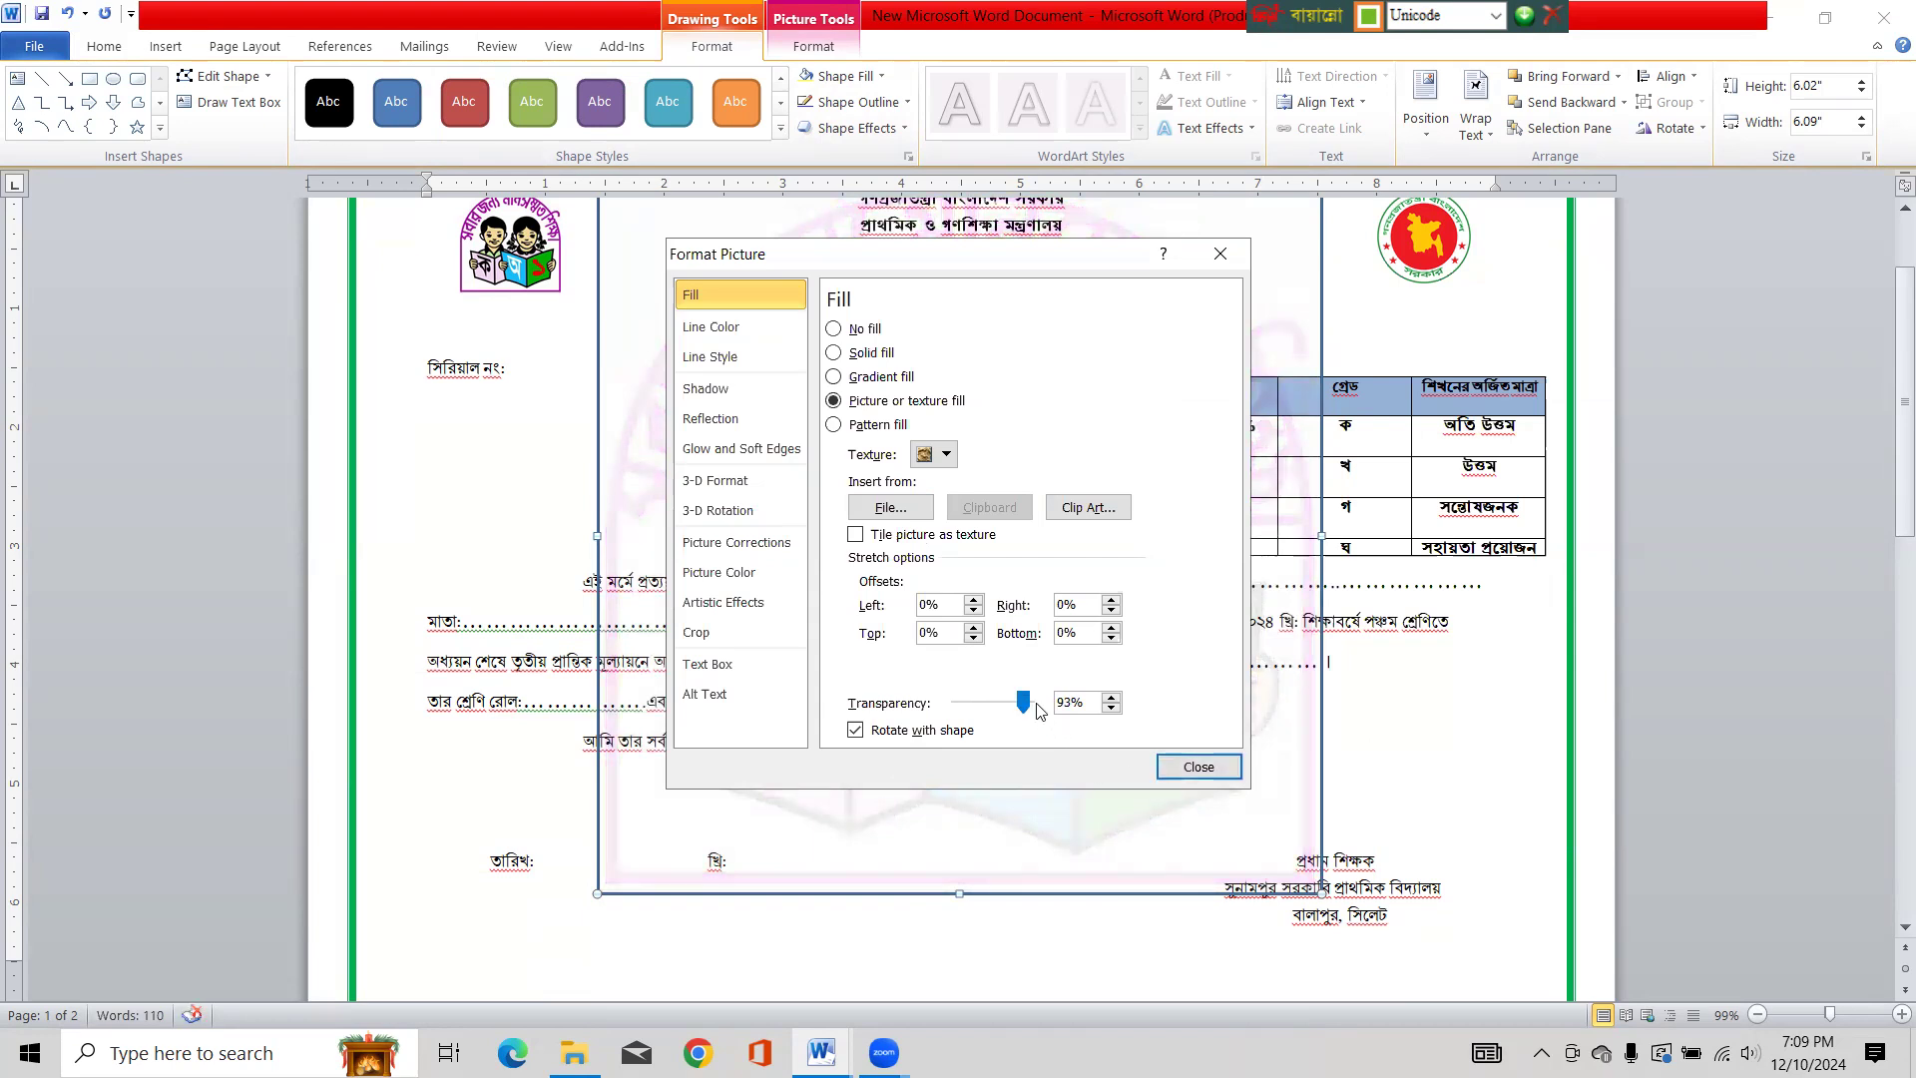
drag(1025, 705, 1018, 706)
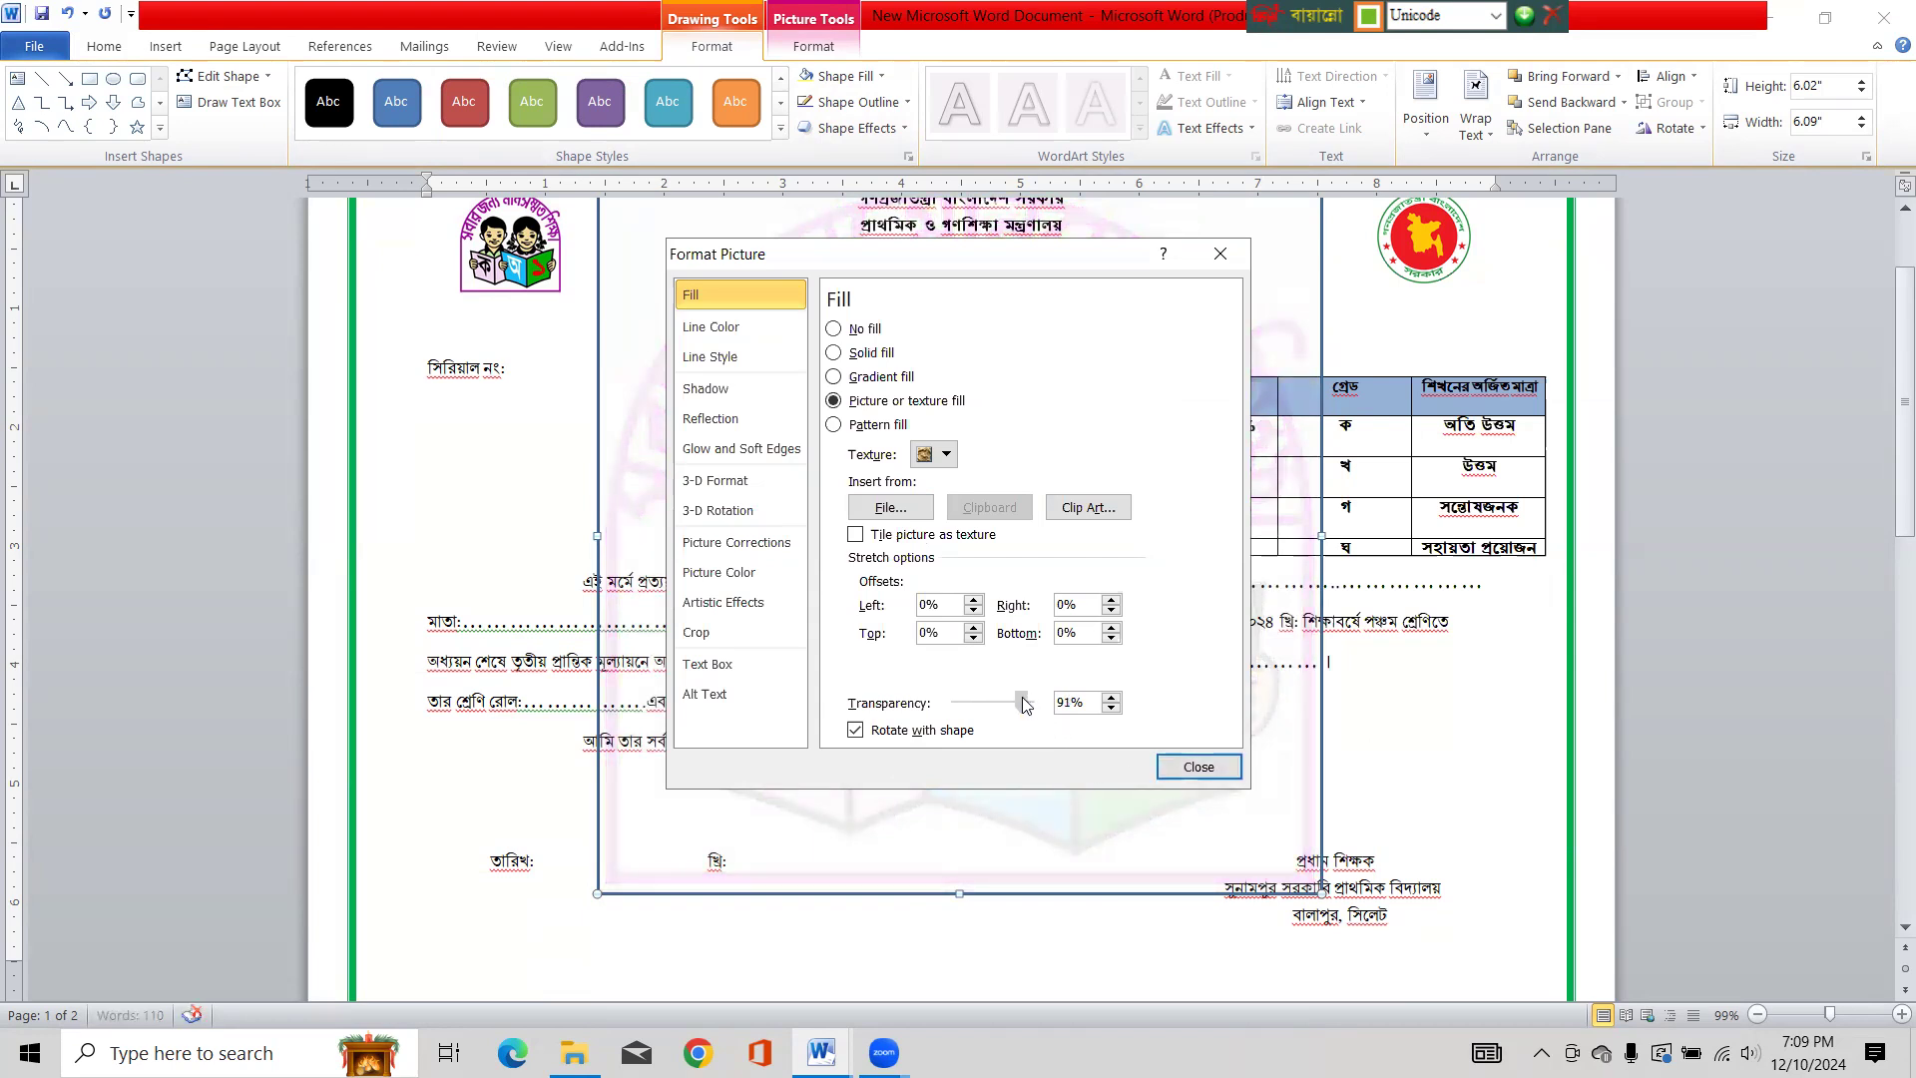
click(1203, 772)
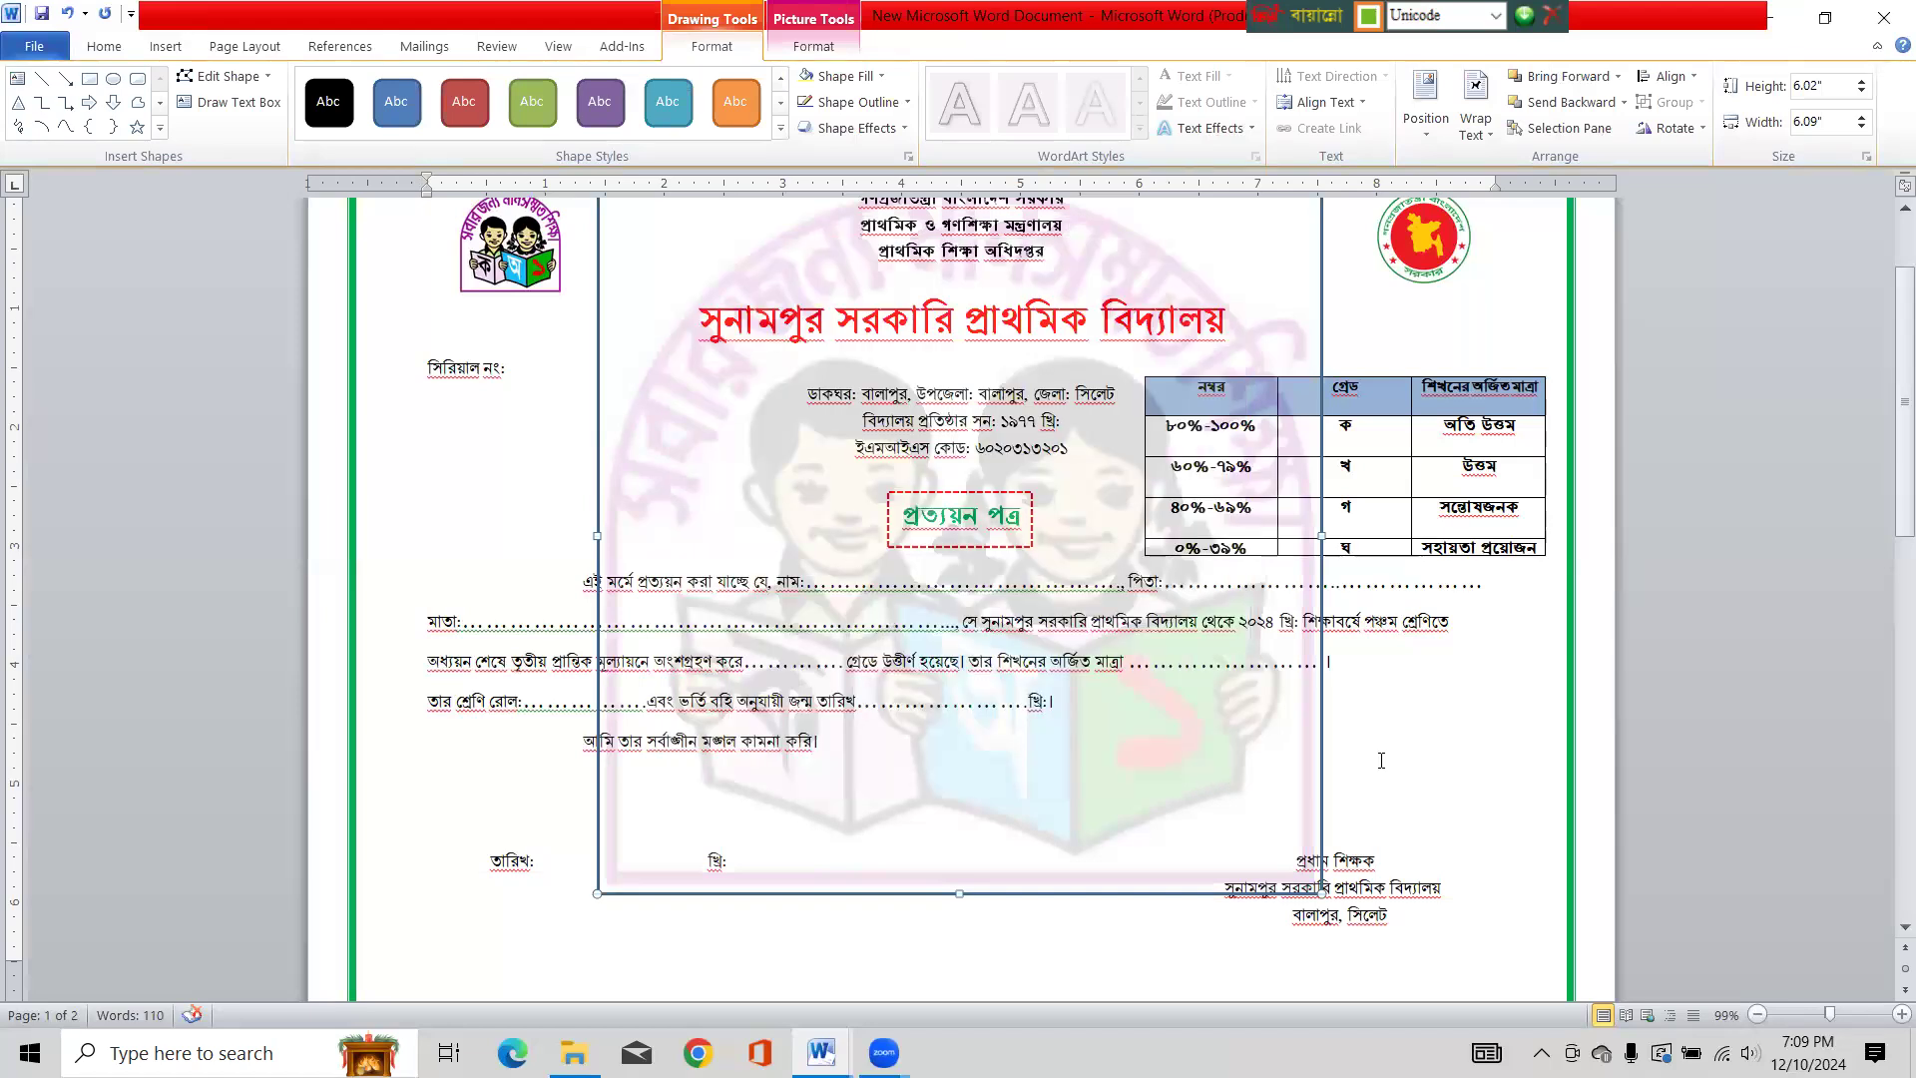
click(1445, 756)
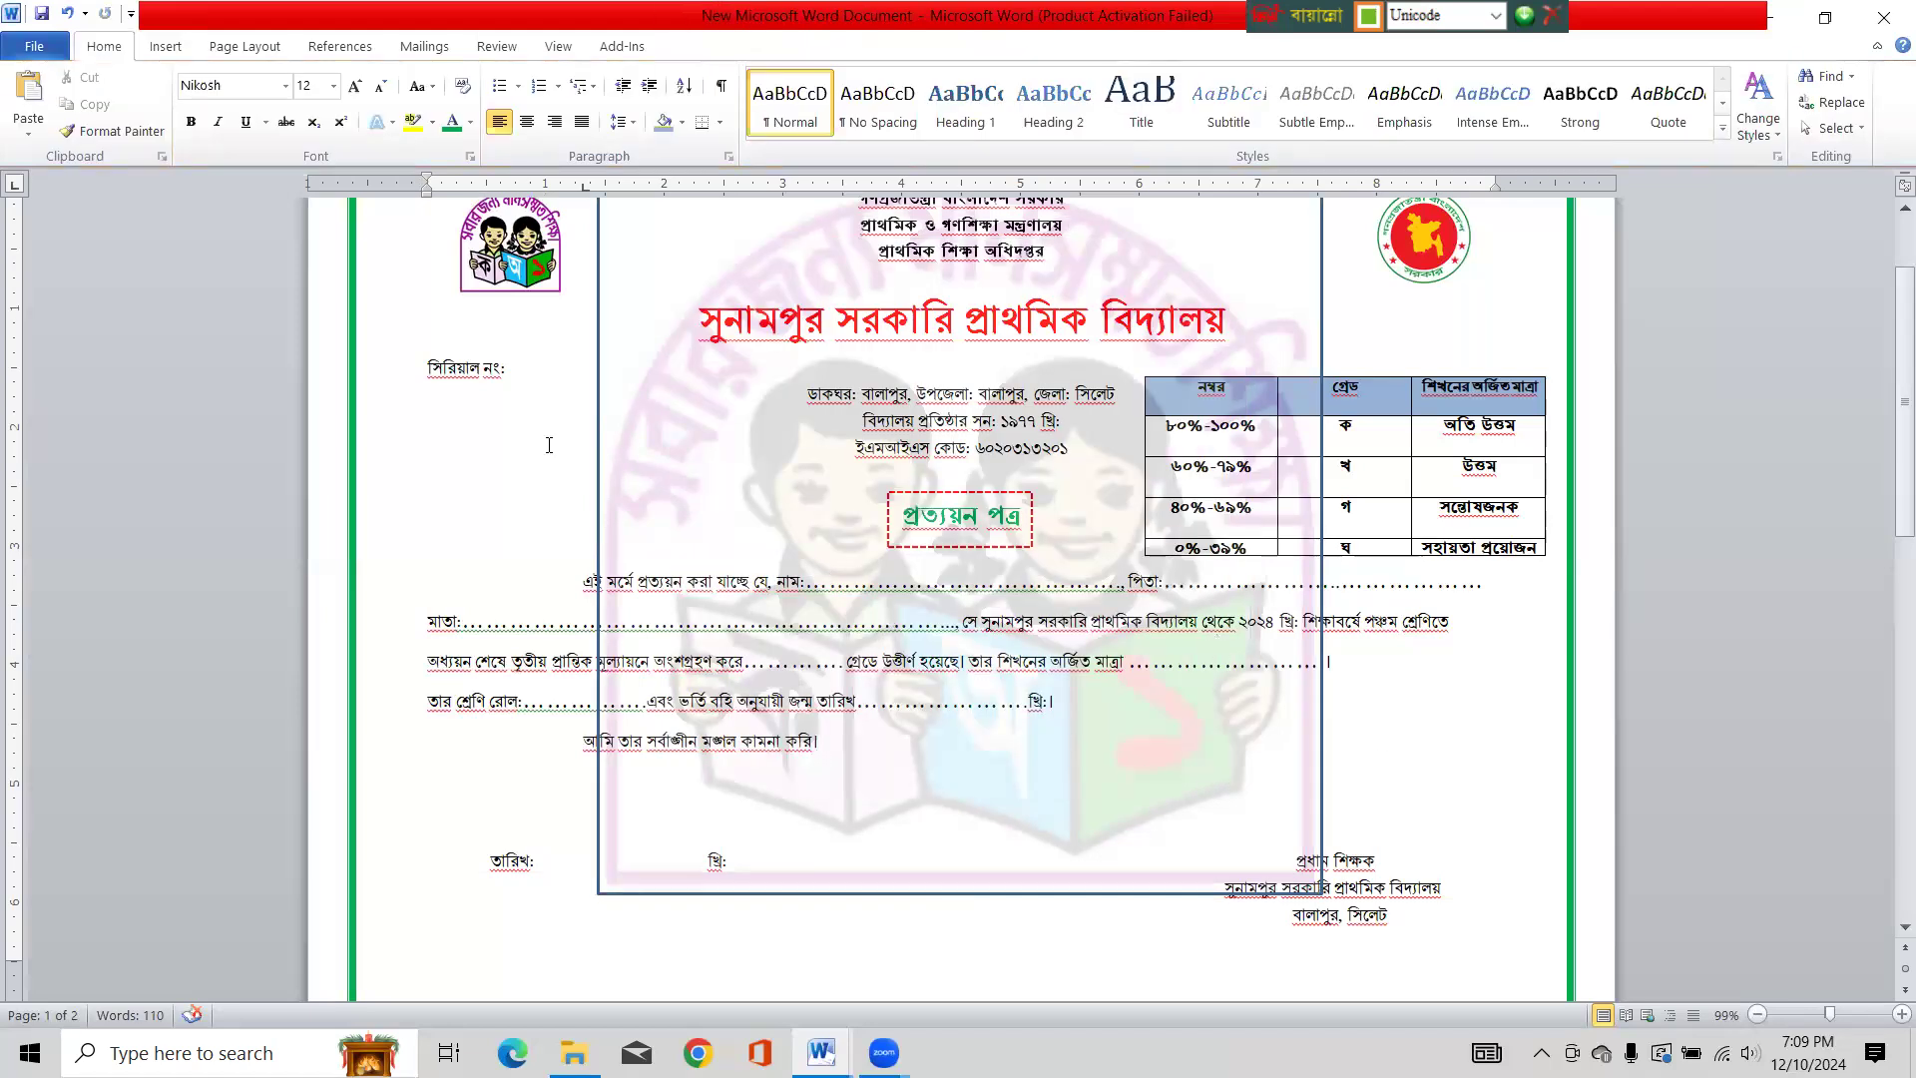
Select the logo-filled rectangle by its border and bring up its editing options
click(599, 343)
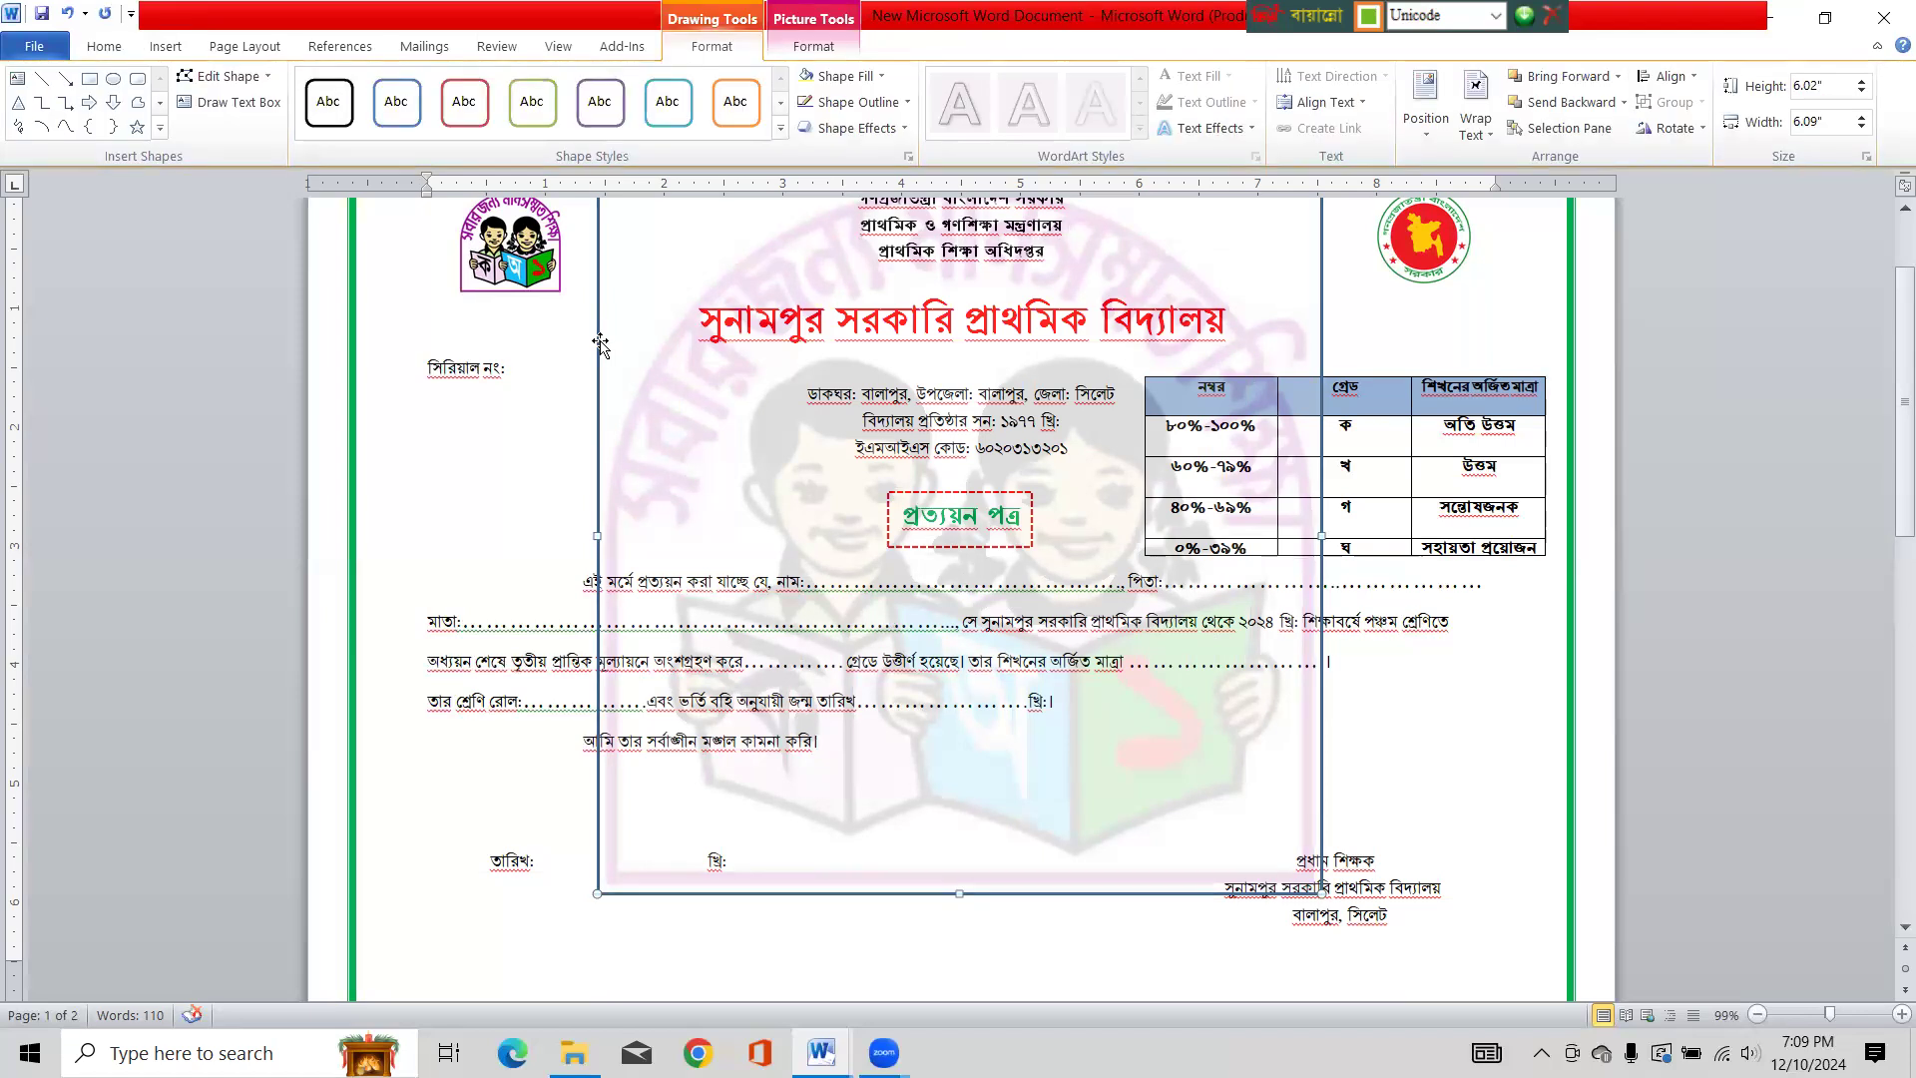
right_click(599, 340)
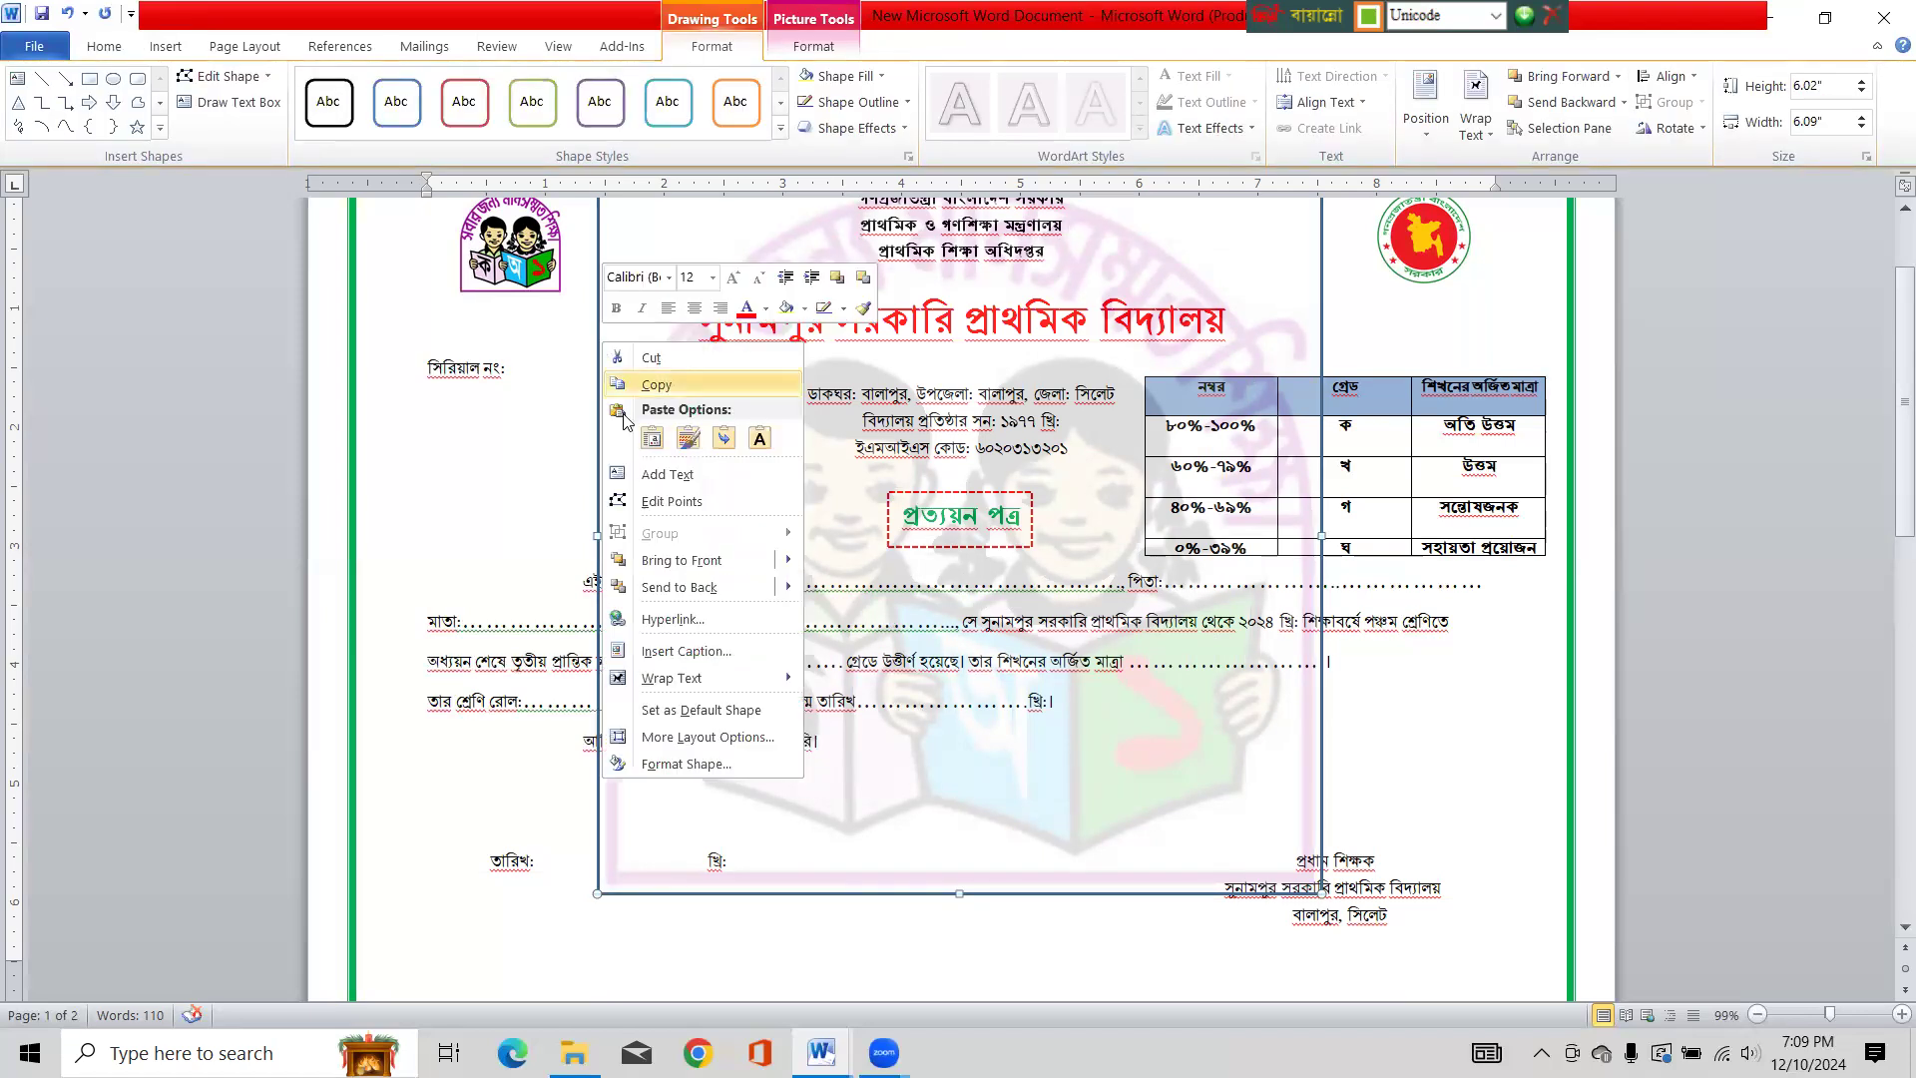